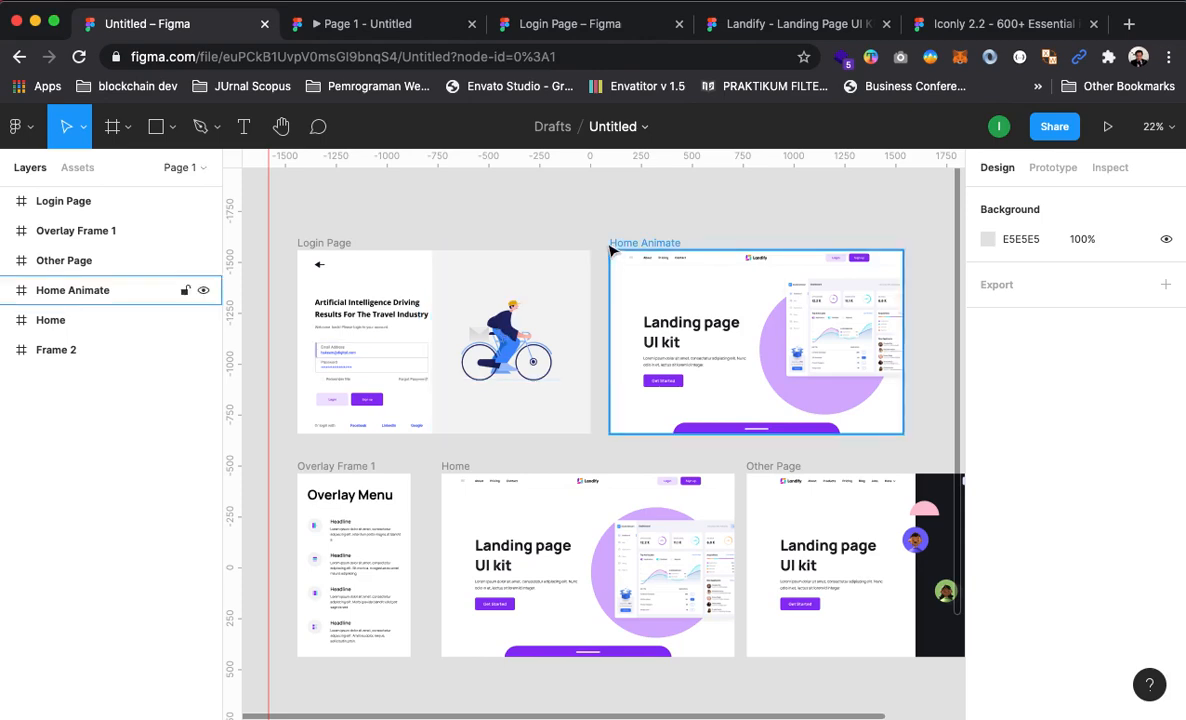
Look over the Landify landing page kit, the Iconly icon file and the Login Page template in the Figma community
left_click_drag(268, 208, 195, 195)
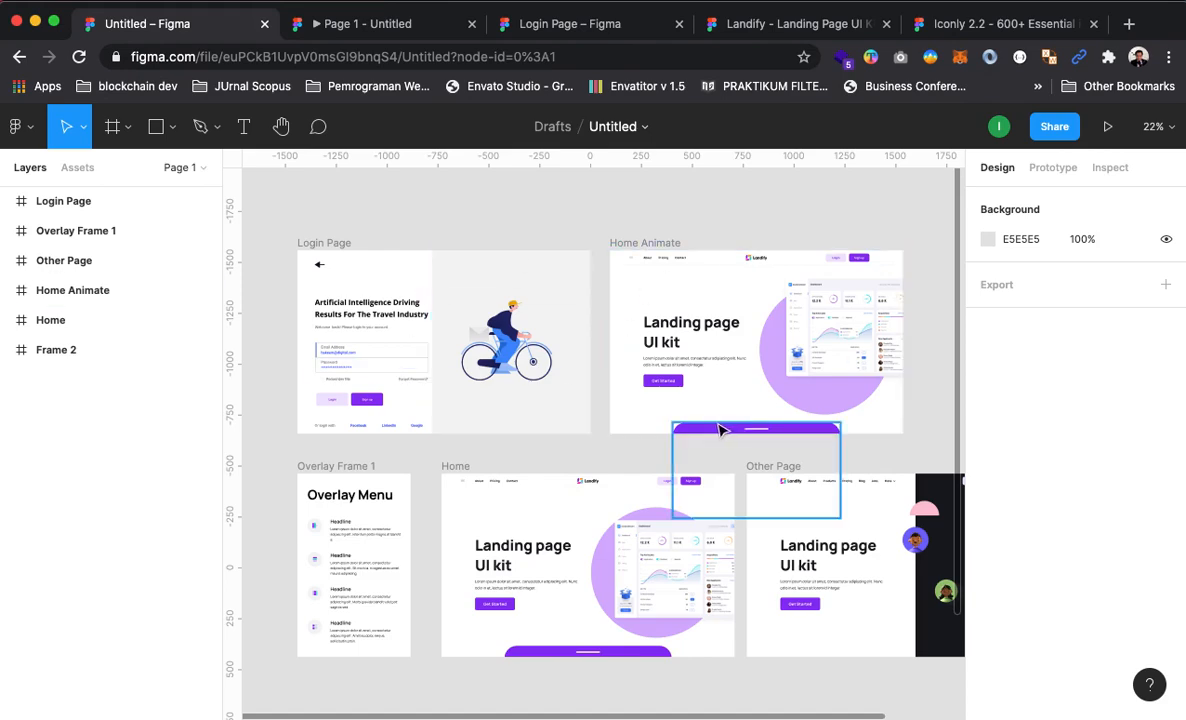
left_click(644, 382)
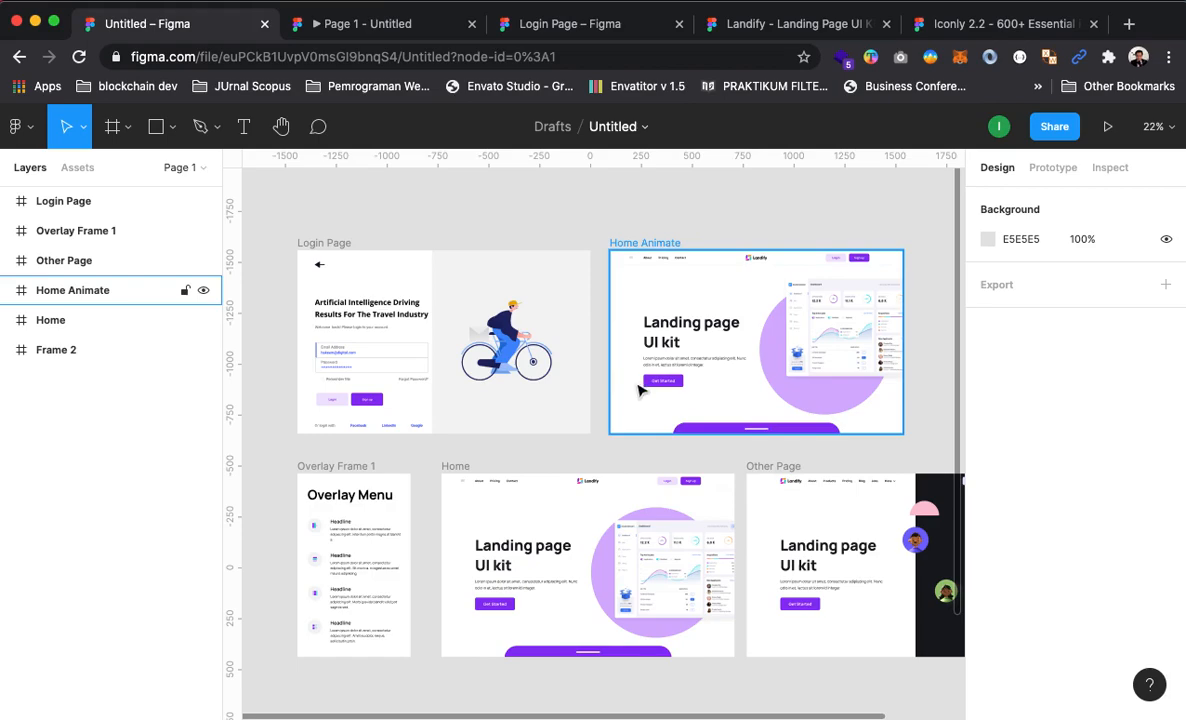
left_click(765, 23)
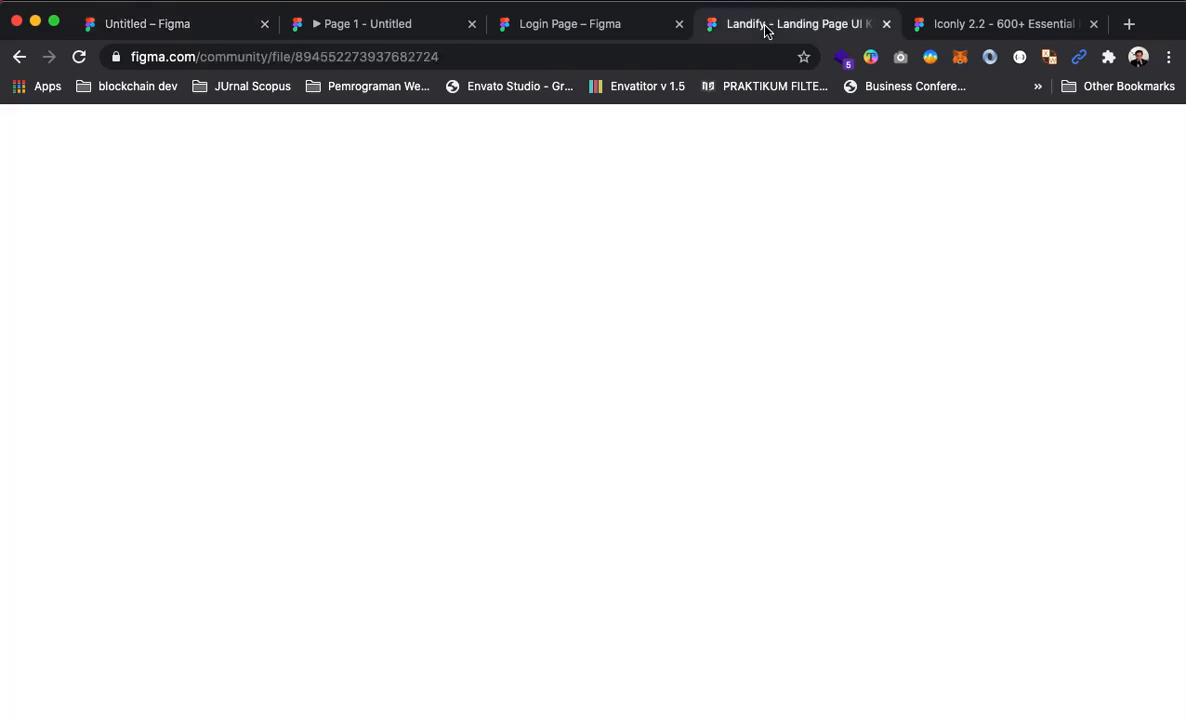
scroll(800, 530, "down", 5)
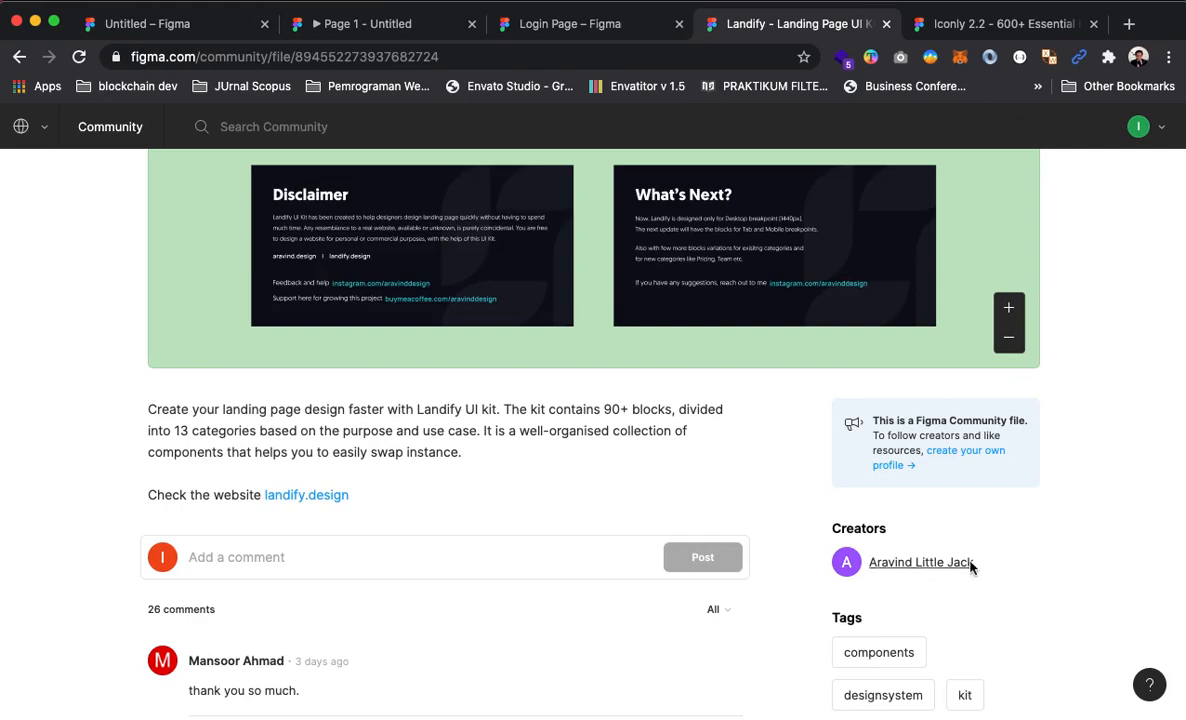
scroll(547, 500, "up", 5)
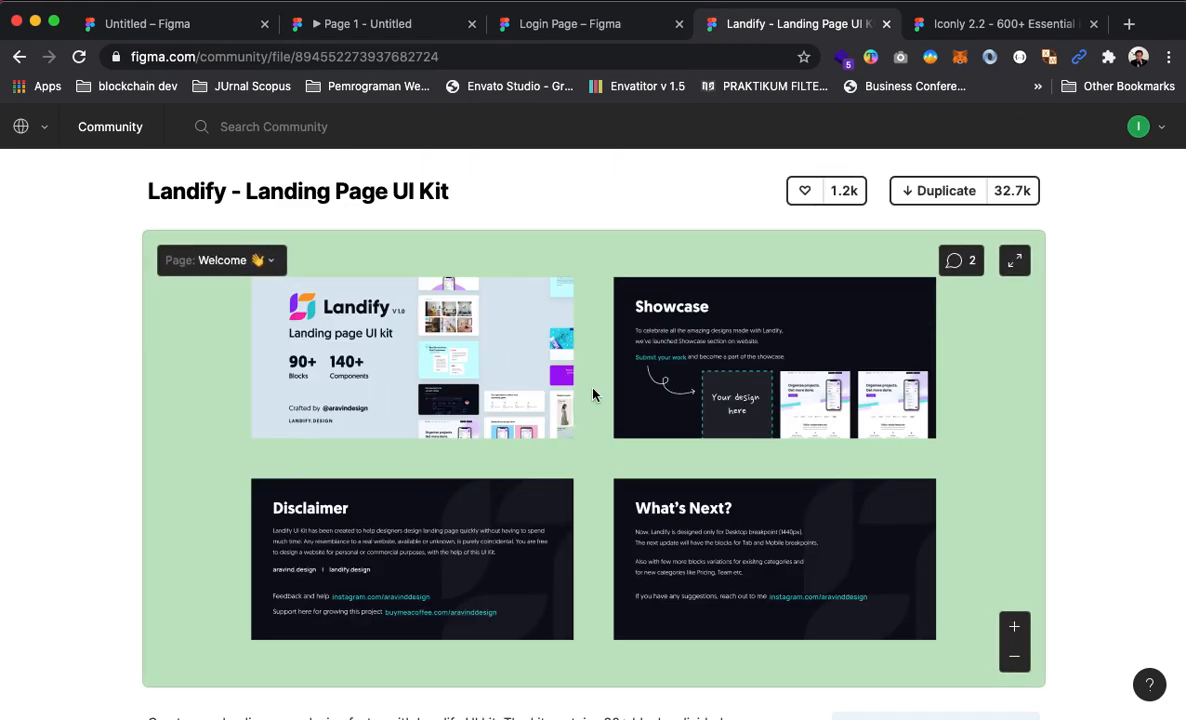
left_click(930, 23)
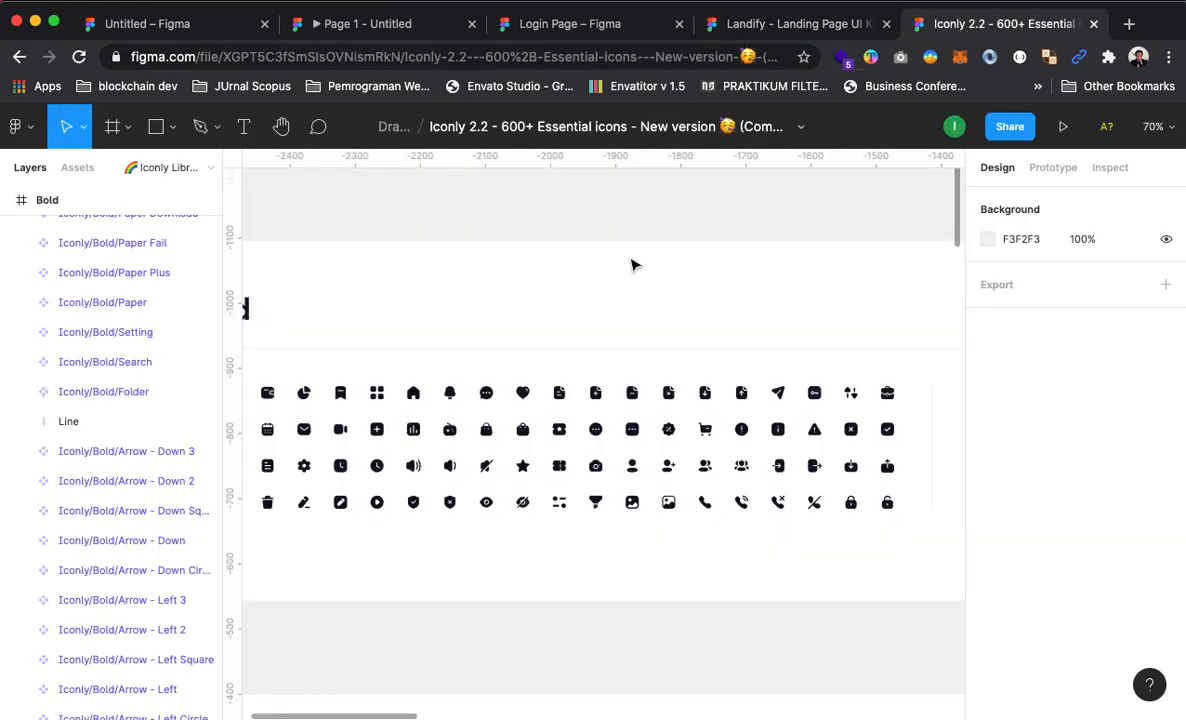
scroll(522, 392, "up", 1)
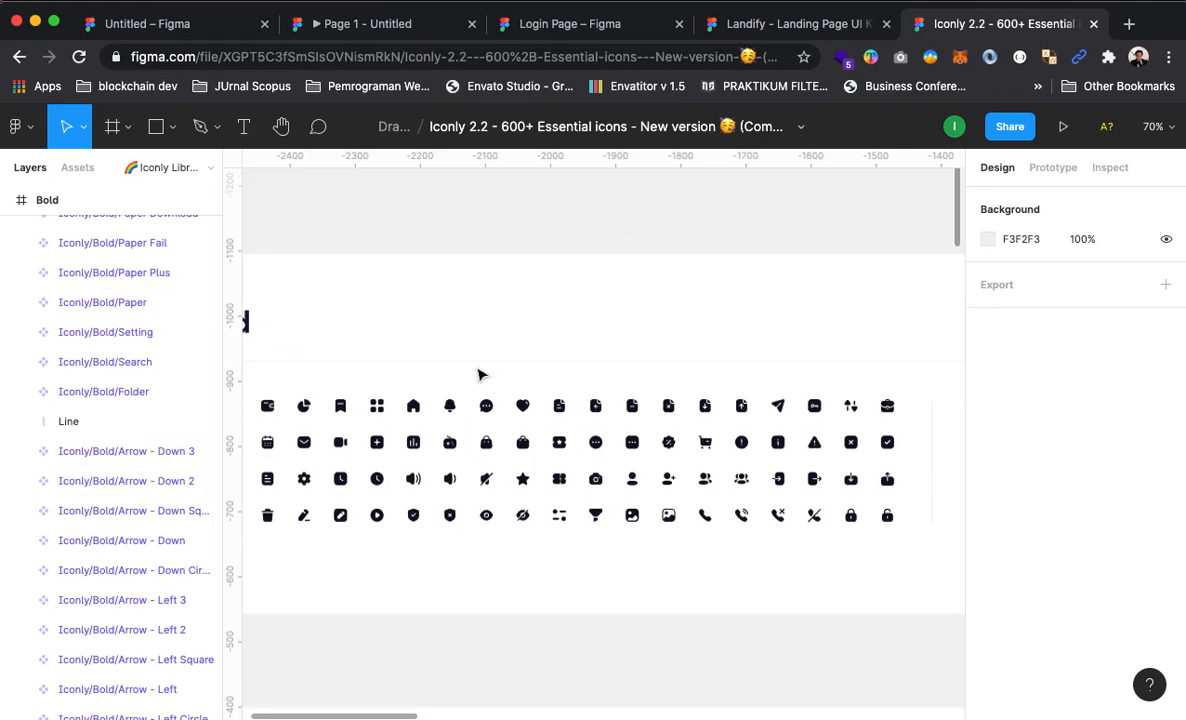
left_click(538, 28)
scroll(560, 540, "down", 3)
scroll(537, 515, "down", 2)
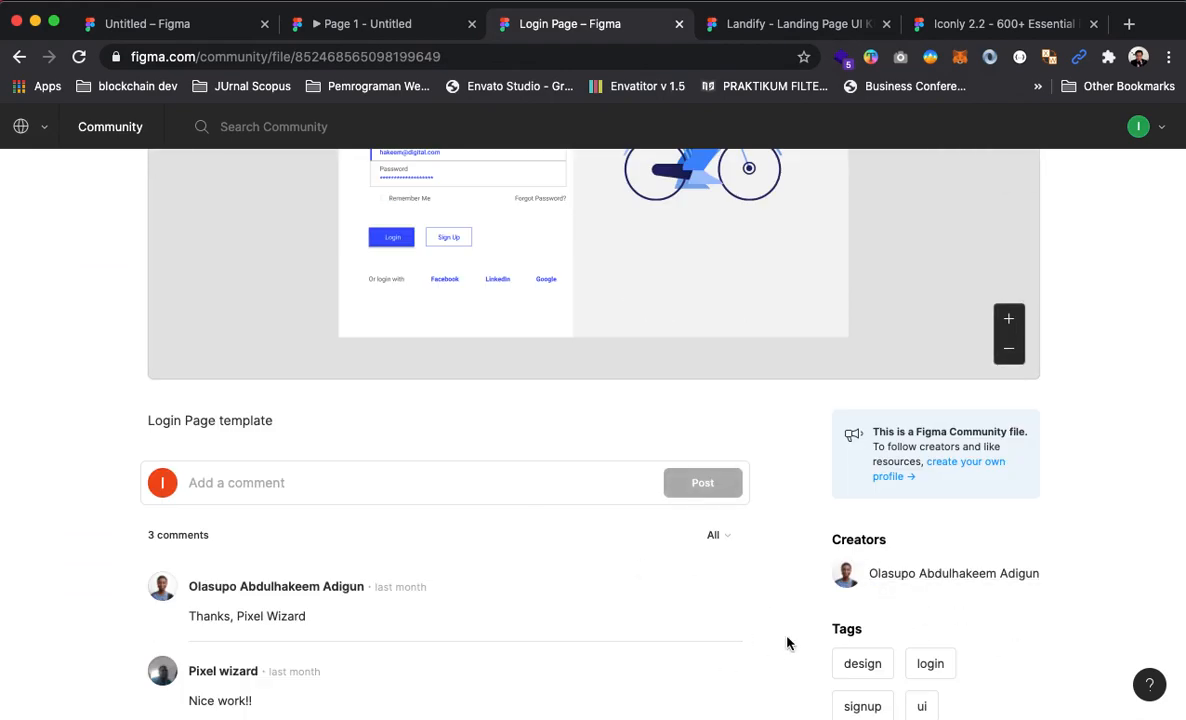
scroll(548, 552, "up", 5)
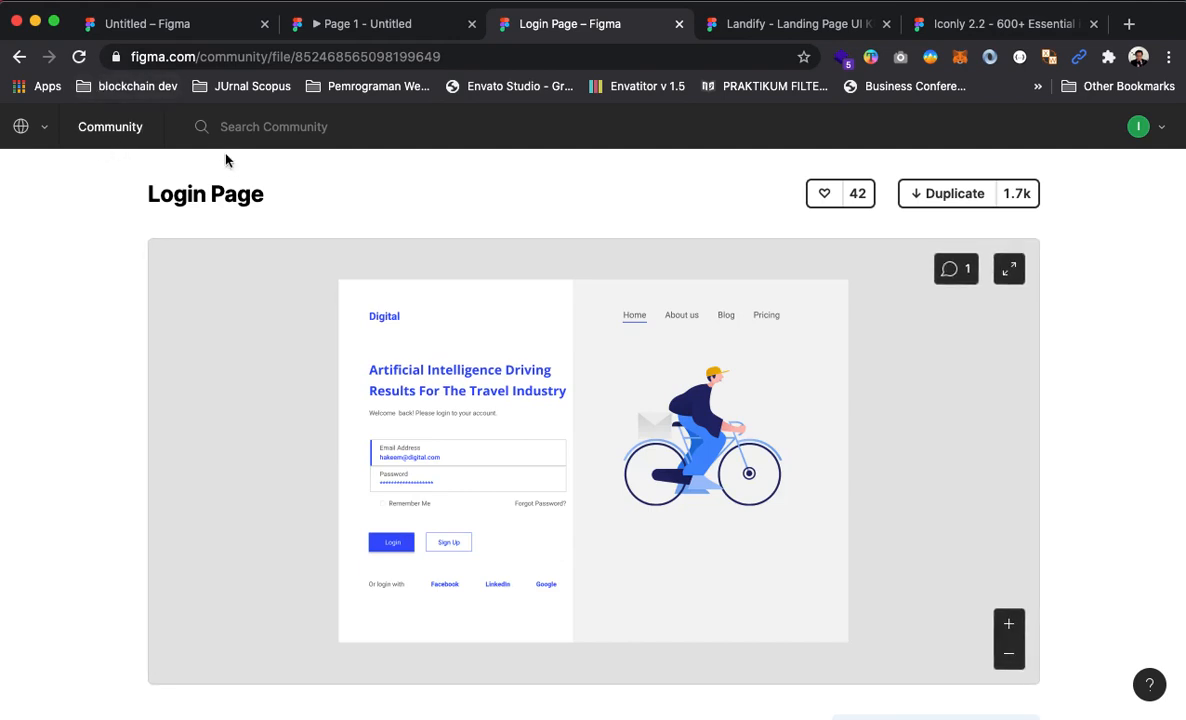
left_click(43, 131)
left_click(43, 131)
left_click(141, 28)
left_click(33, 133)
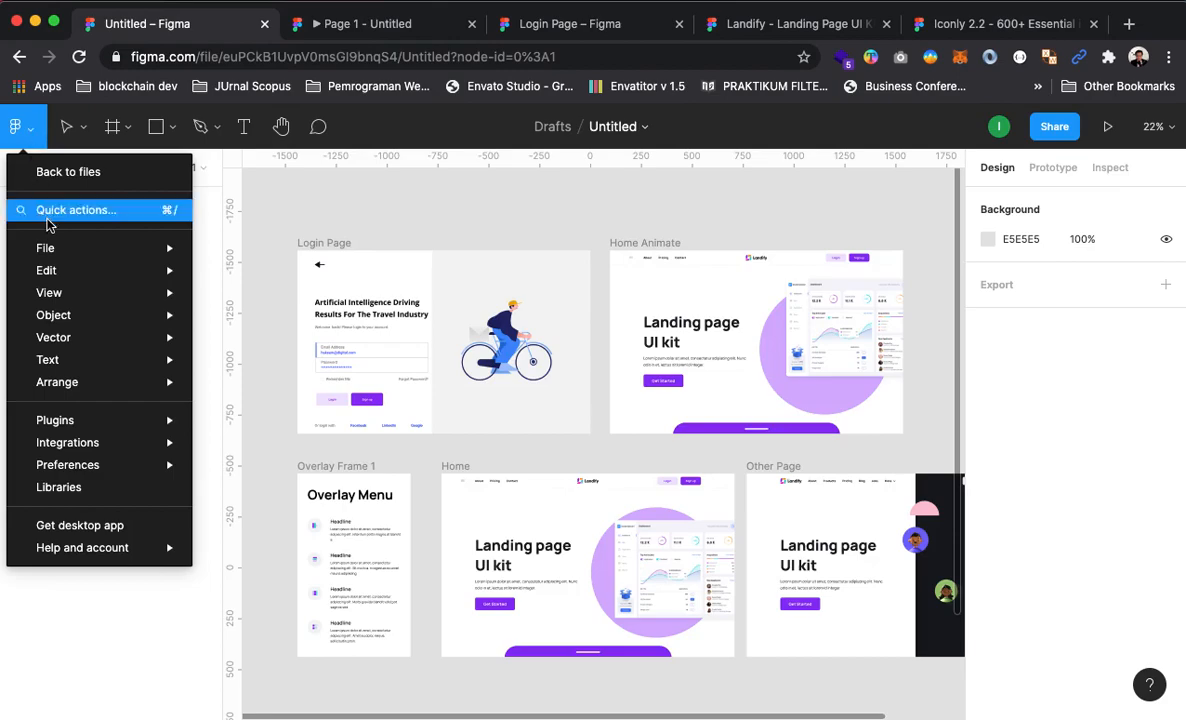
left_click(36, 126)
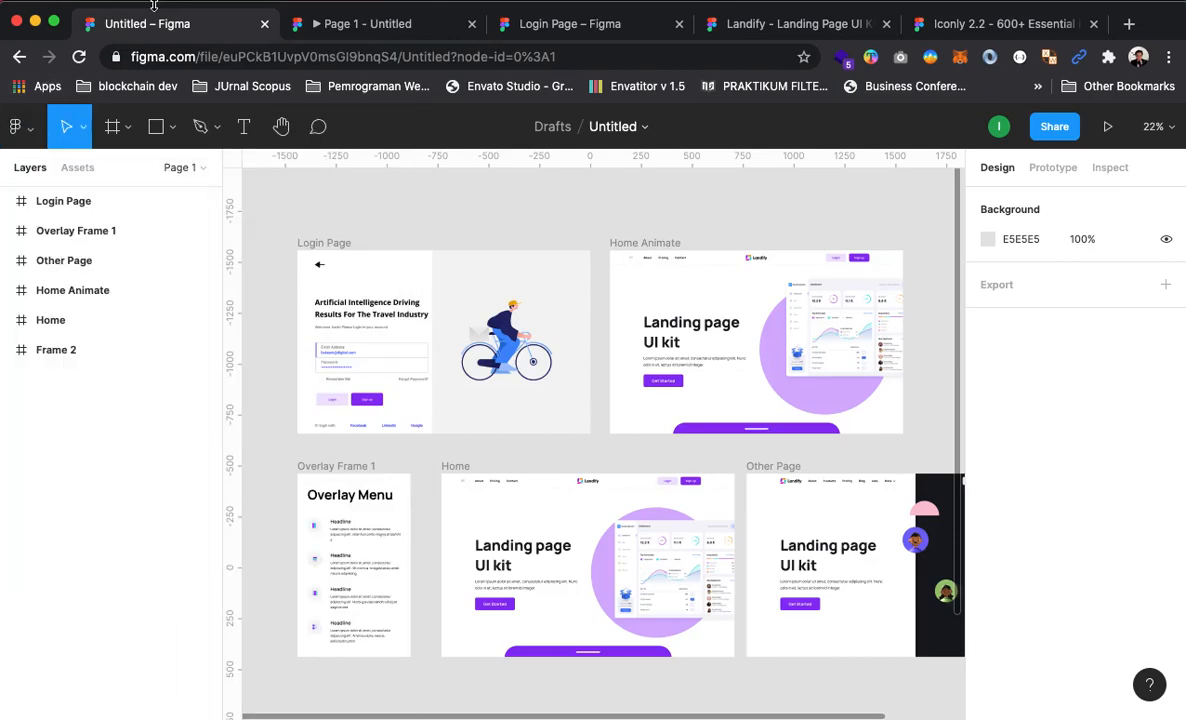
Open Figma's recently viewed files in a new browser tab and look at the Landify kit page again
left_click(1127, 24)
type("figm")
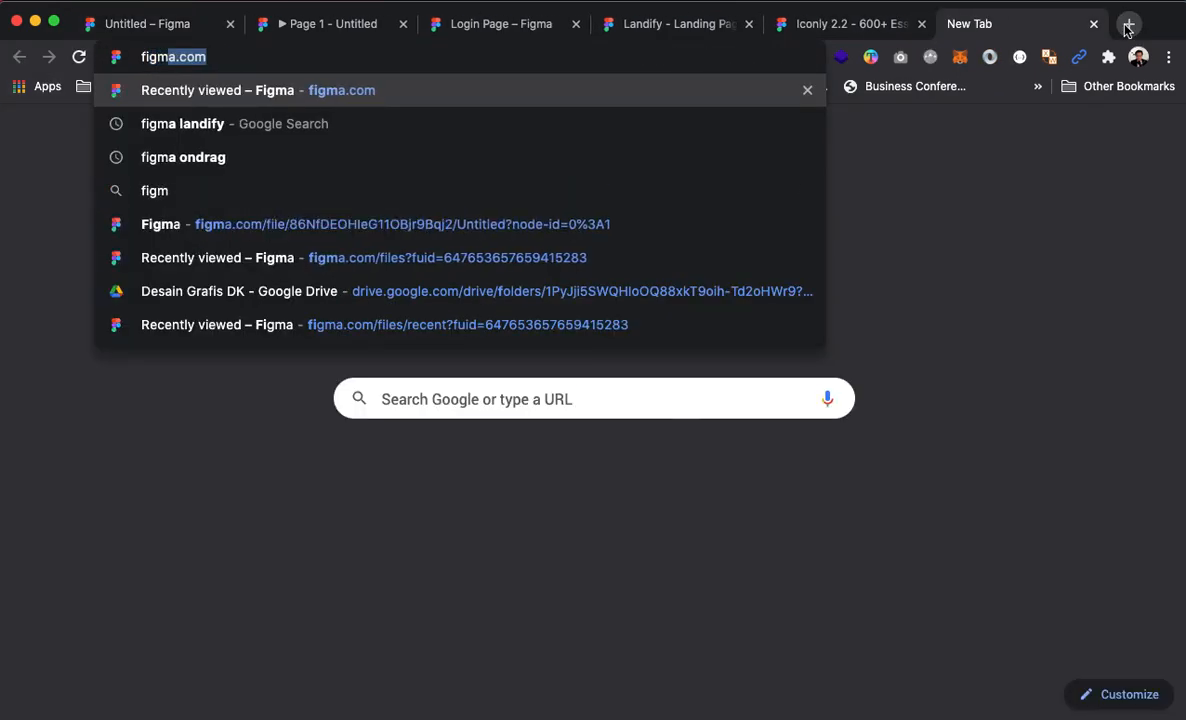
key("Return")
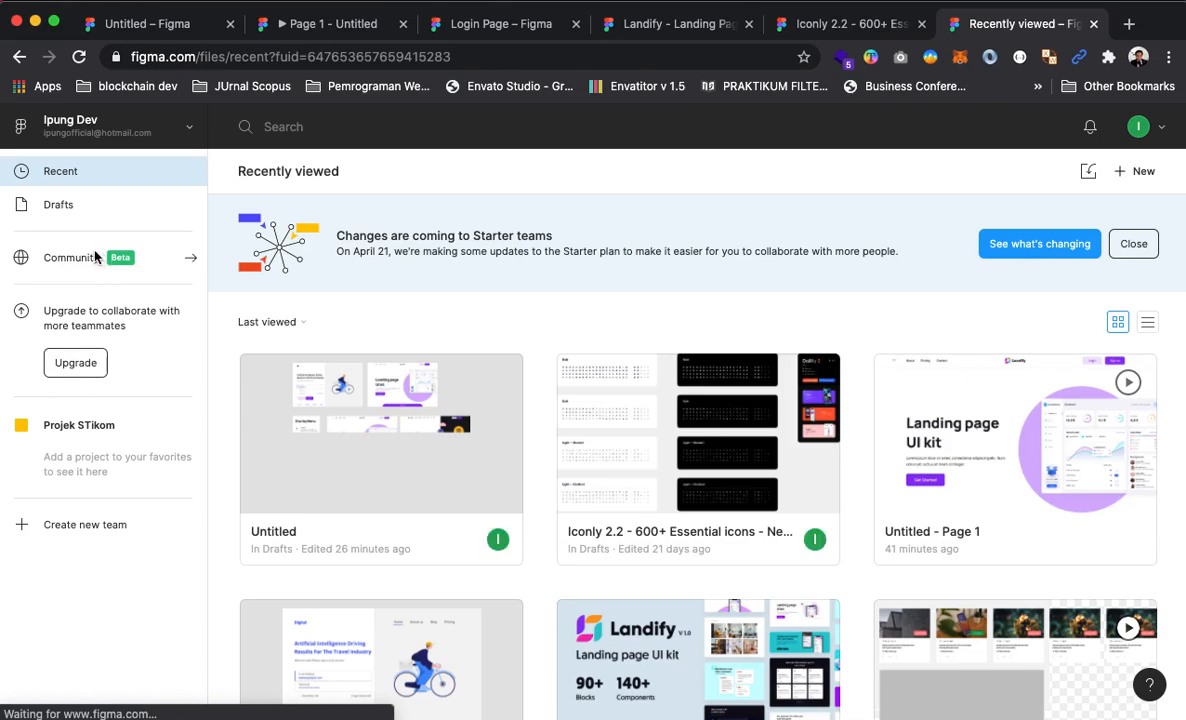
left_click(689, 34)
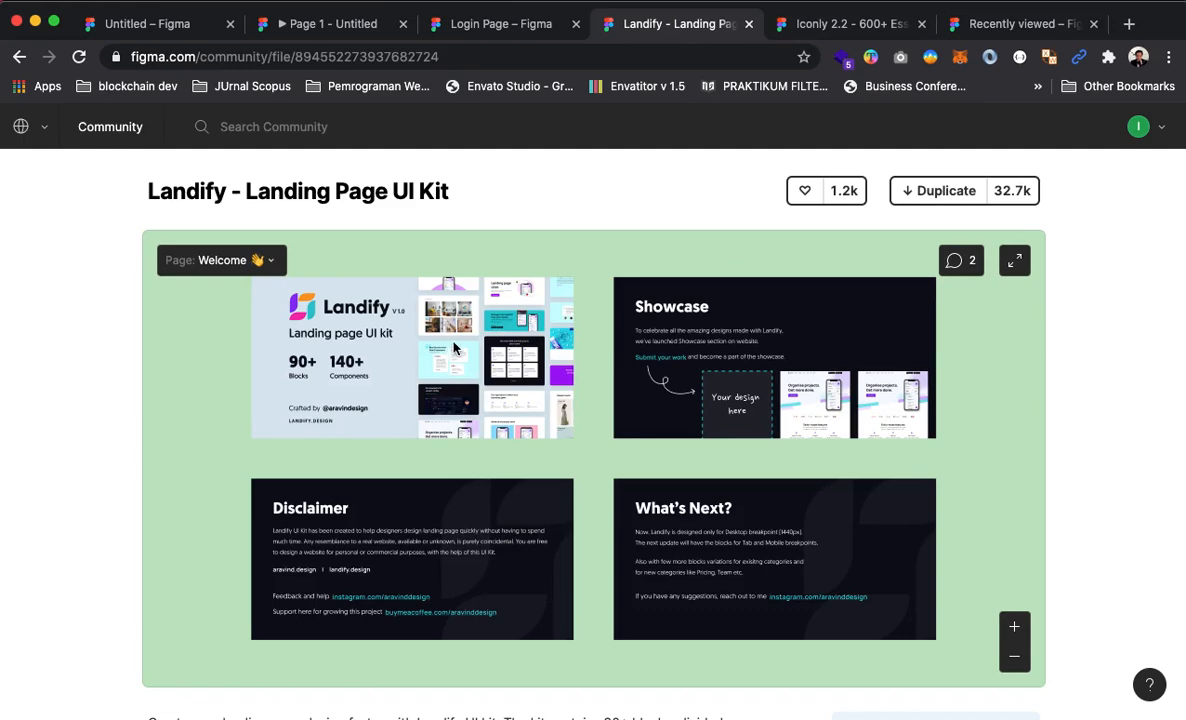
Return to the Untitled design's prototype view and delete the connection from the Login Page's back arrow to the Home frame
left_click(128, 26)
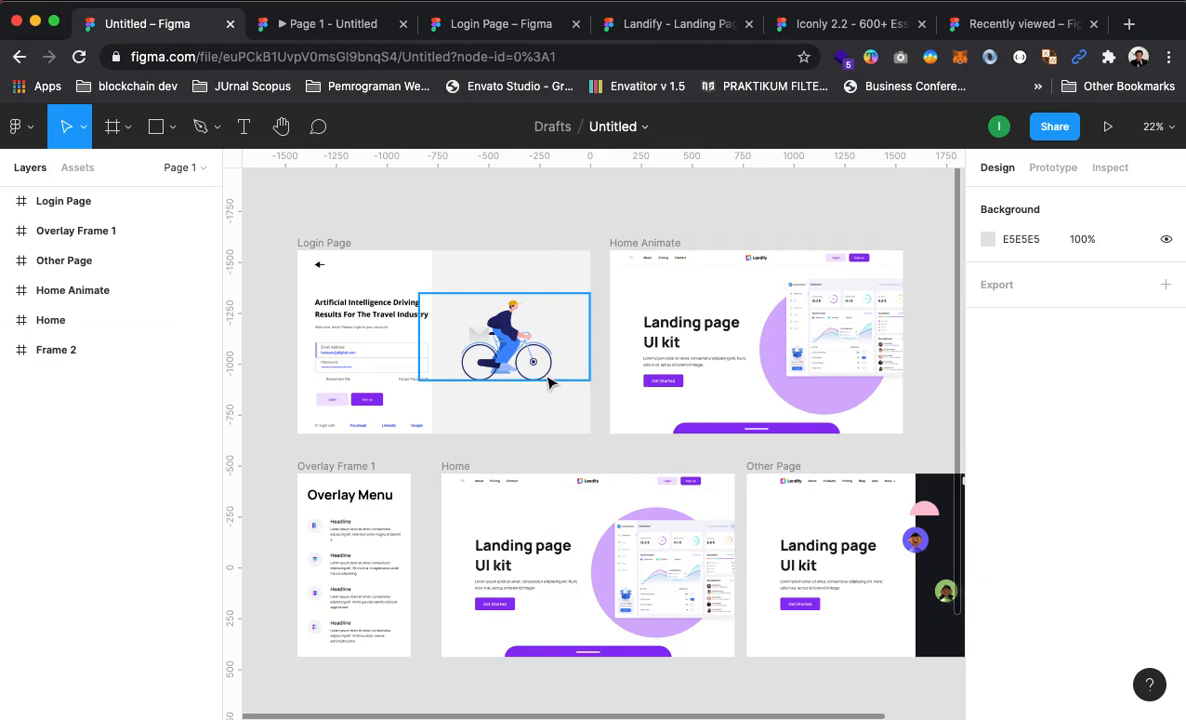
left_click(1050, 169)
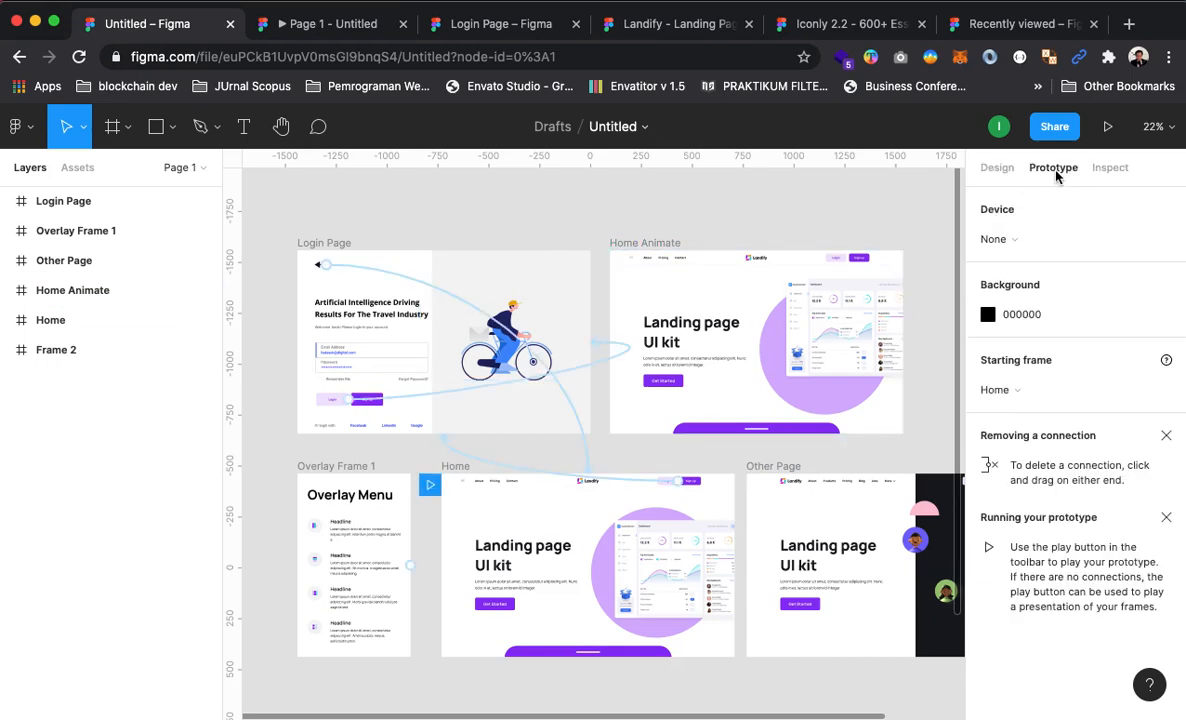
left_click(418, 283)
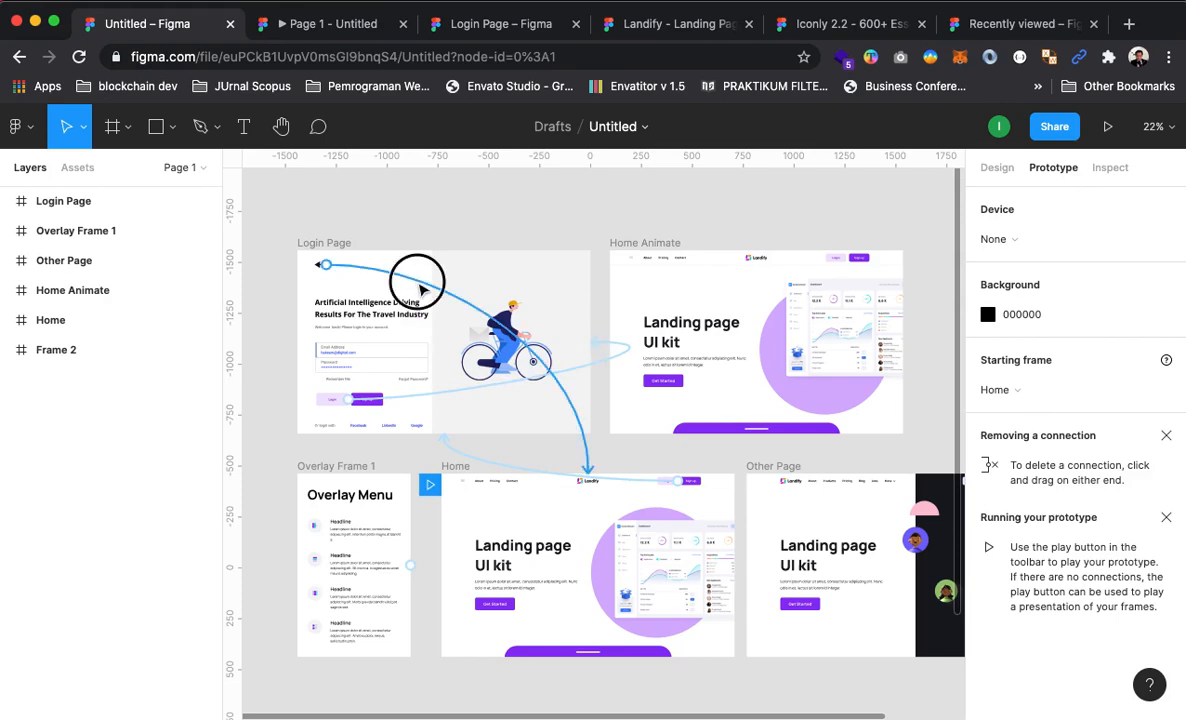
key("Delete")
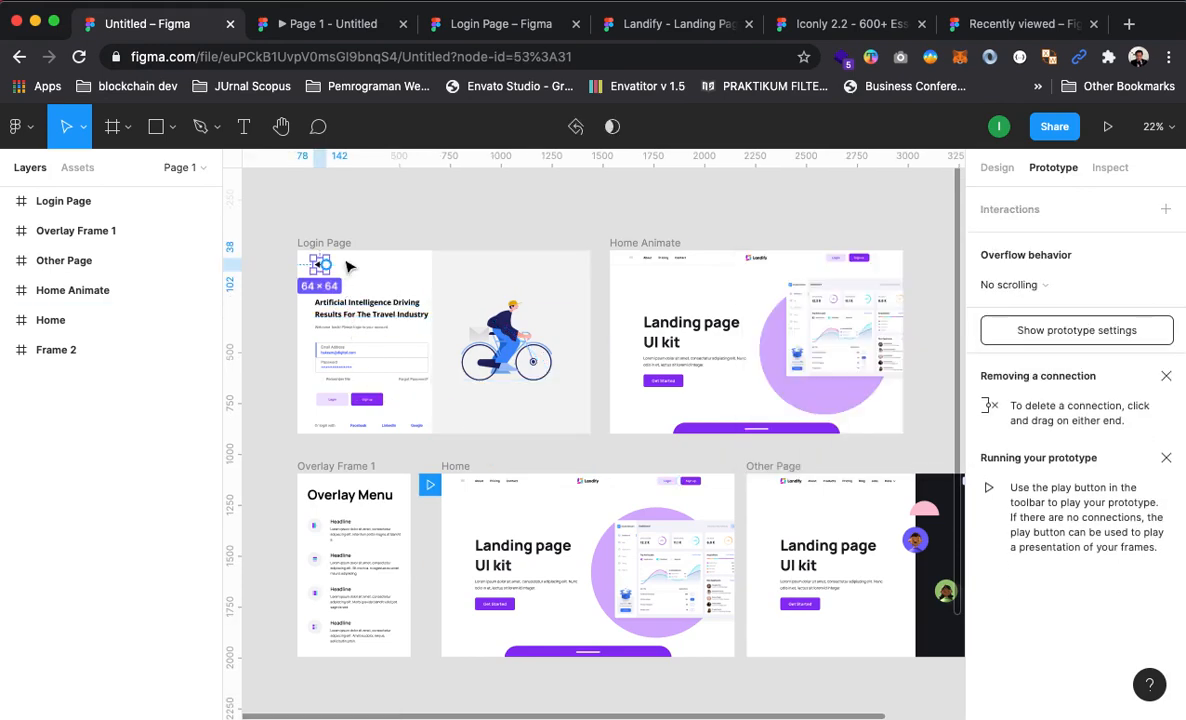
Delete the prototype connection attached to the Login button inside the Login Page frame
left_click(422, 228)
left_click(595, 359)
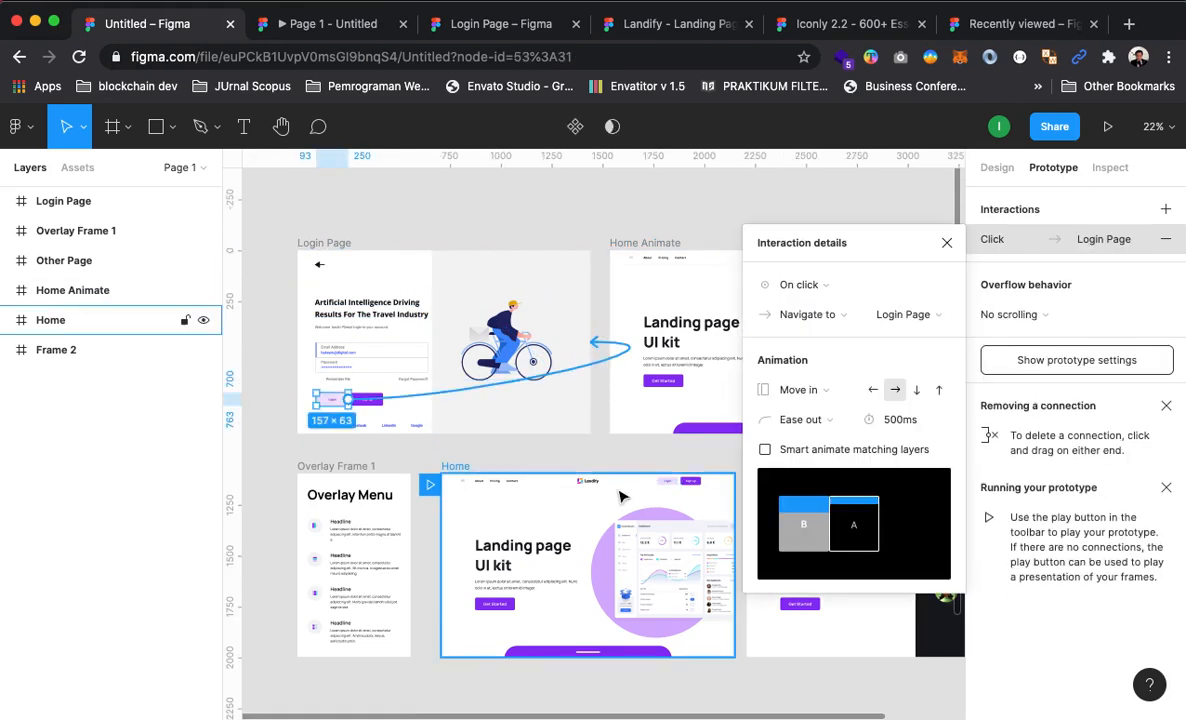
key("Delete")
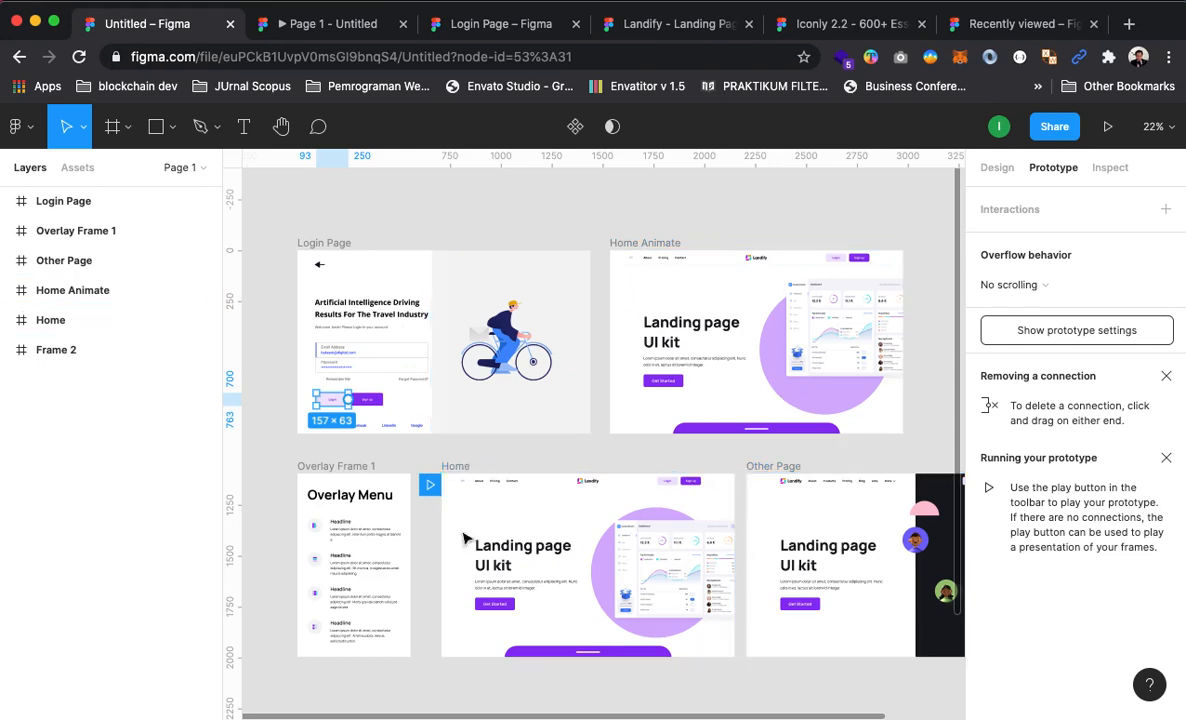
Delete the prototype connection from the Login button in the Home frame's header to the Login Page frame
key("z")
left_click(579, 573)
key("space")
left_click_drag(498, 550, 537, 460)
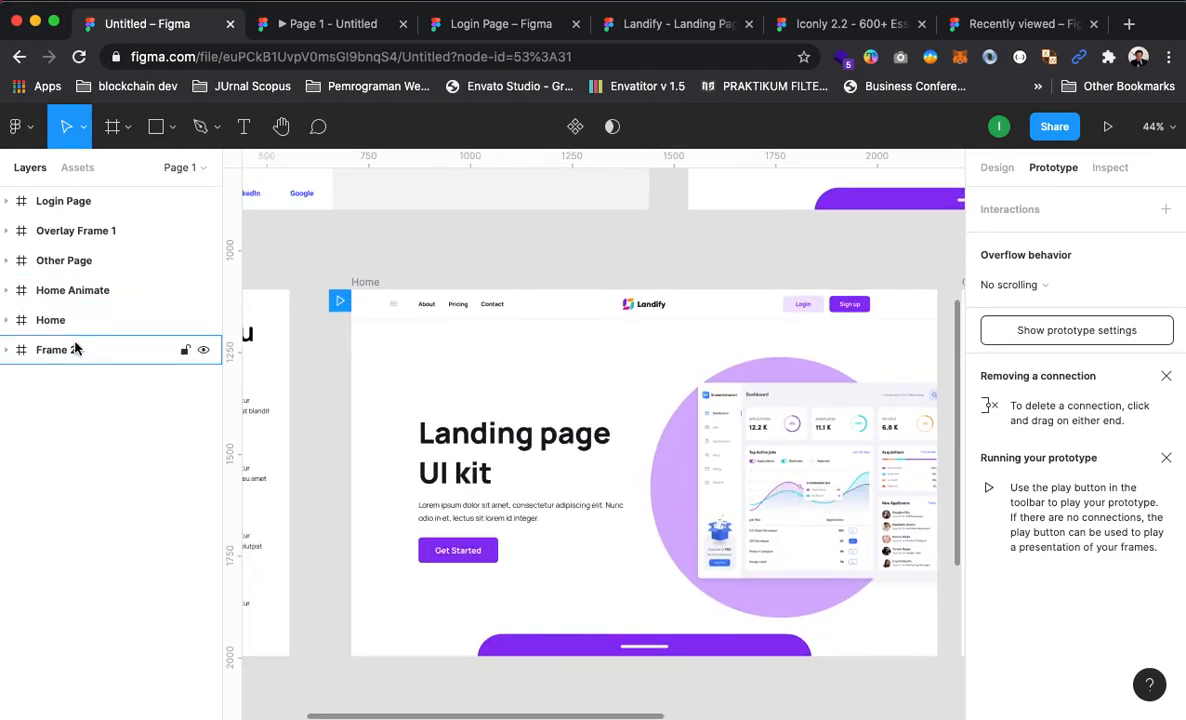
left_click_drag(492, 272, 851, 509)
left_click_drag(690, 440, 338, 293)
left_click_drag(704, 412, 813, 508)
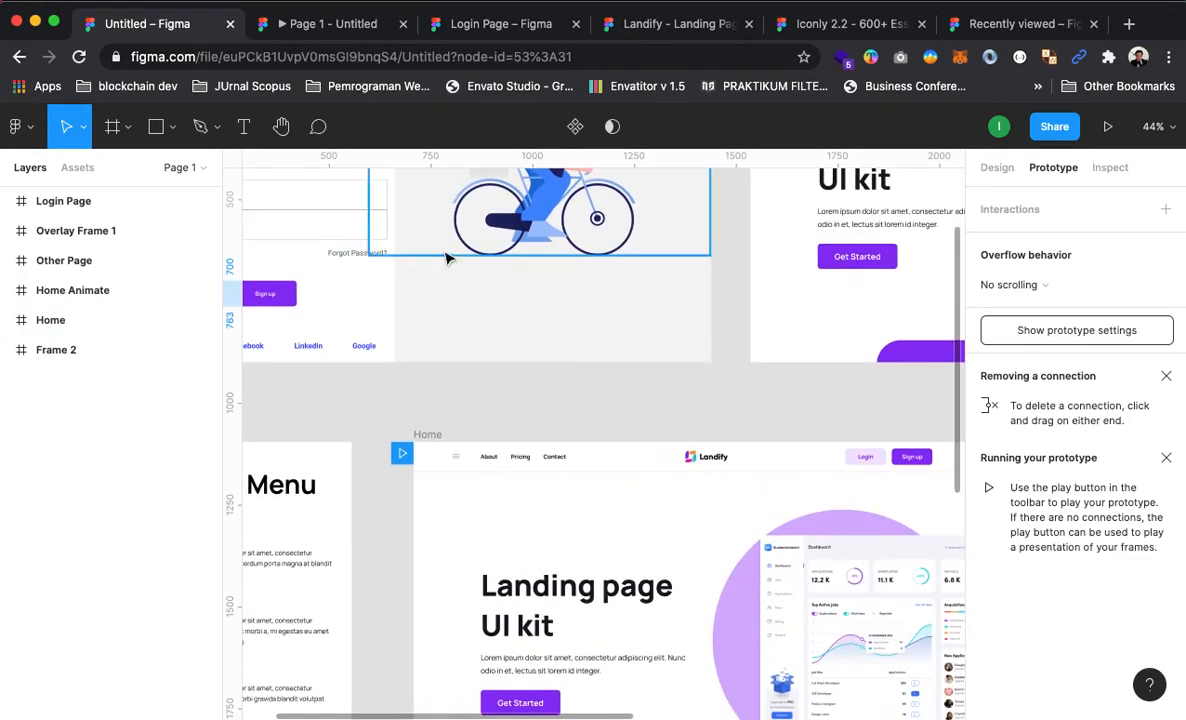
left_click(866, 461)
left_click(864, 460)
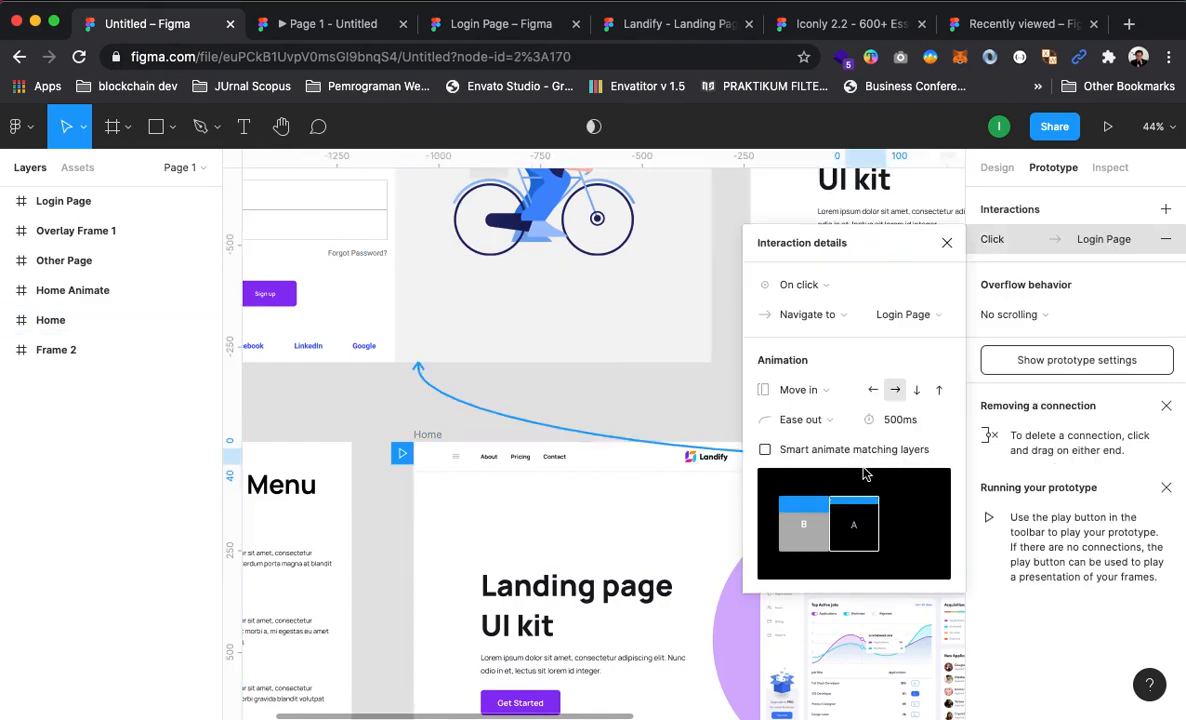
left_click(945, 241)
left_click(525, 422)
left_click(864, 460)
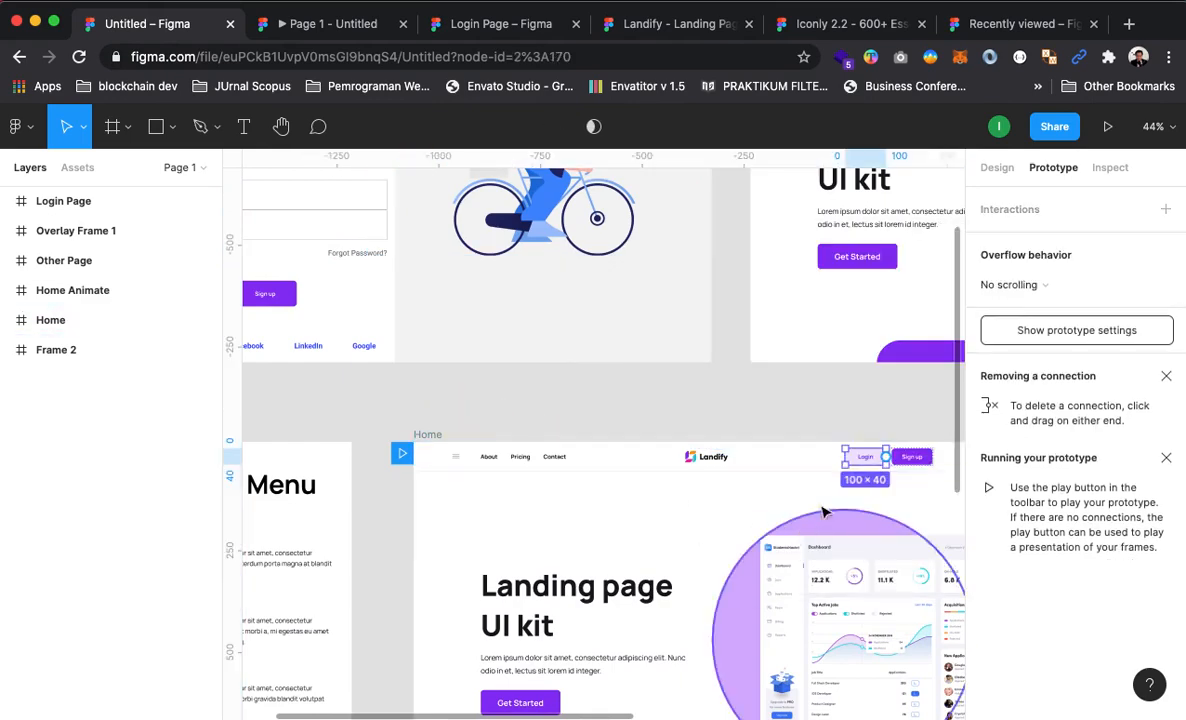
Select the nested Login button in the Home frame's header and connect it to the Login Page frame
left_click(853, 420)
left_click(867, 460)
double_click(868, 461)
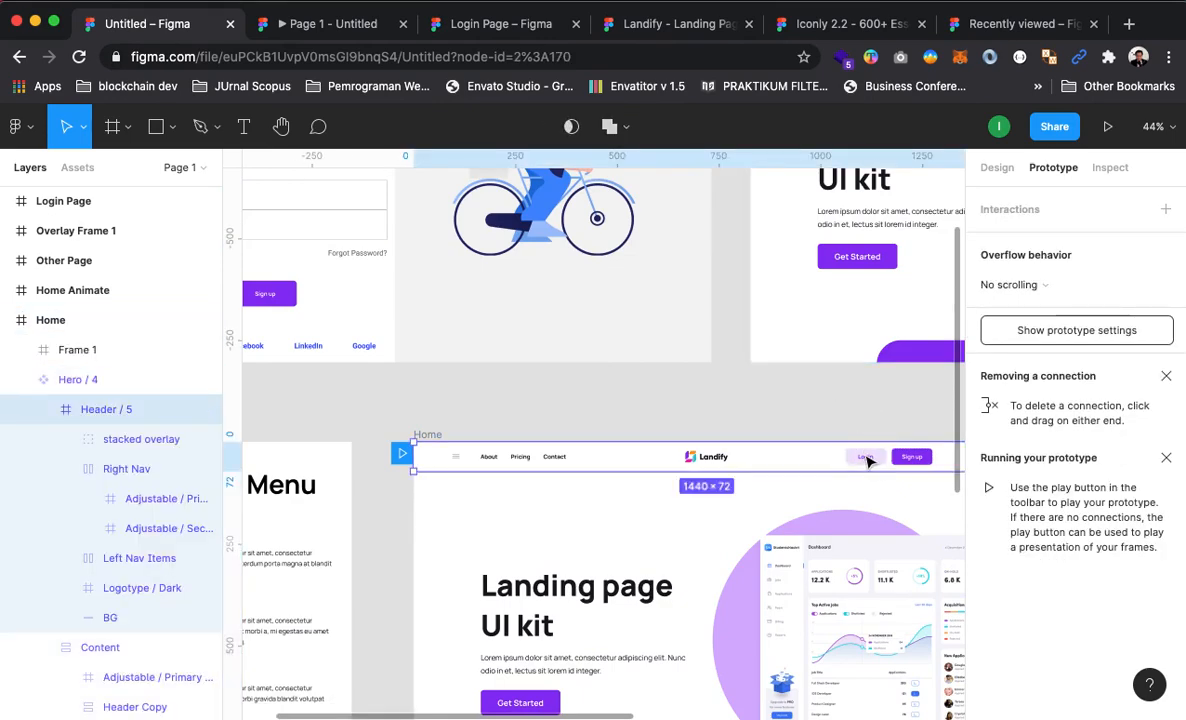
double_click(867, 460)
double_click(864, 462)
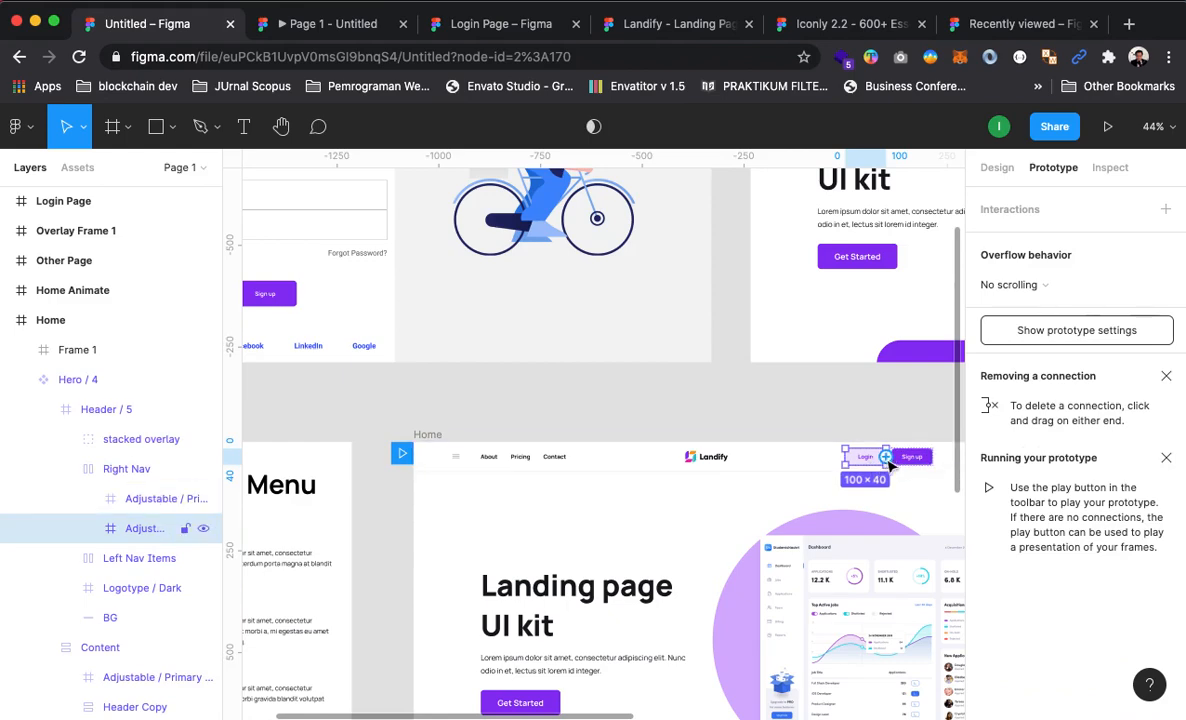
left_click_drag(885, 458, 470, 357)
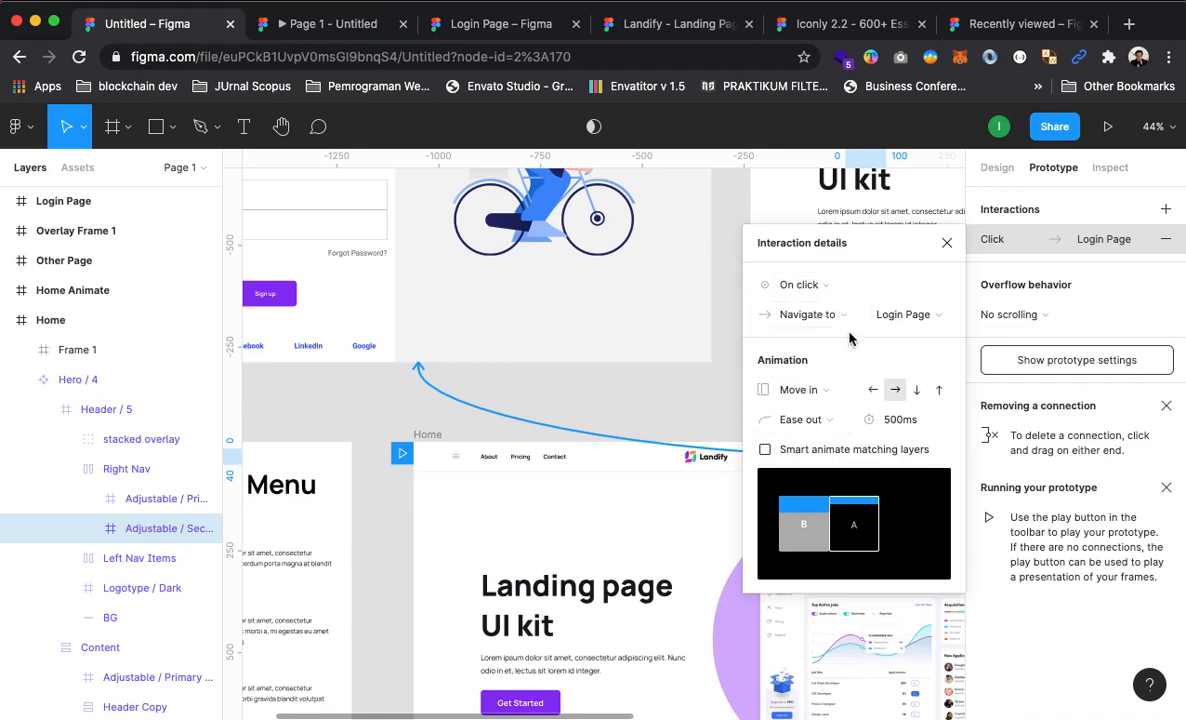
Set the connection's action to Navigate to with Login Page as destination and Ease out as the animation easing
left_click(822, 318)
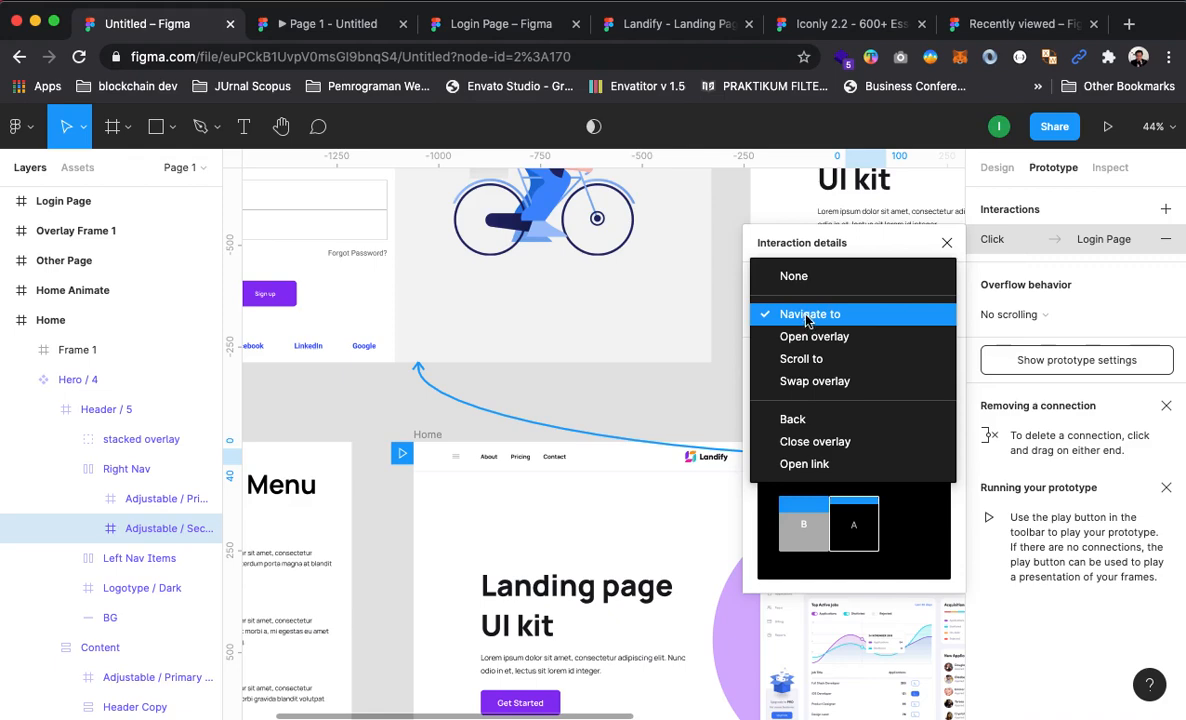
left_click(808, 316)
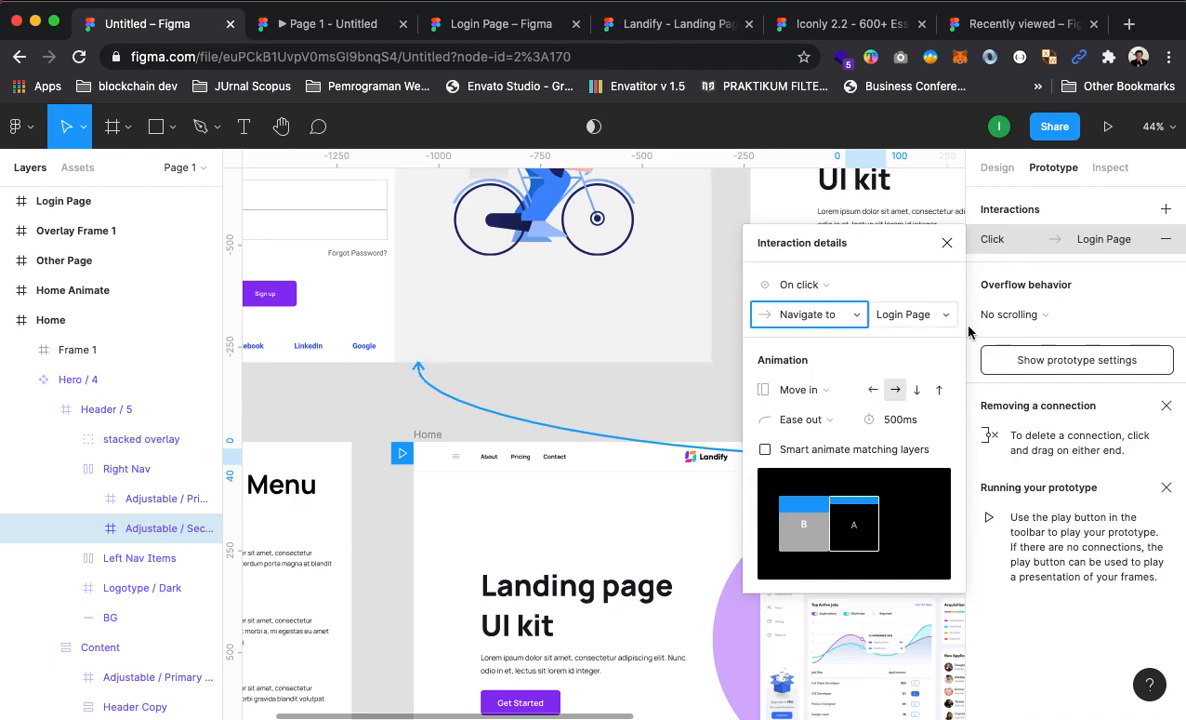
left_click(903, 314)
left_click(912, 316)
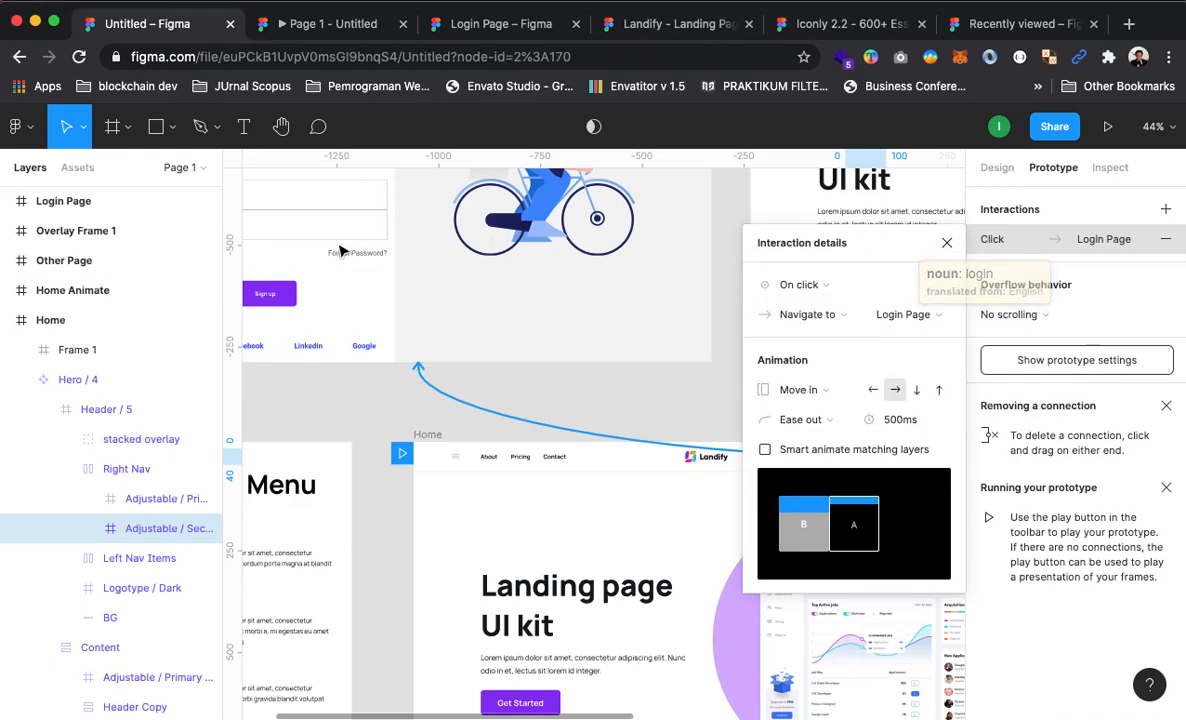
left_click_drag(439, 251, 548, 469)
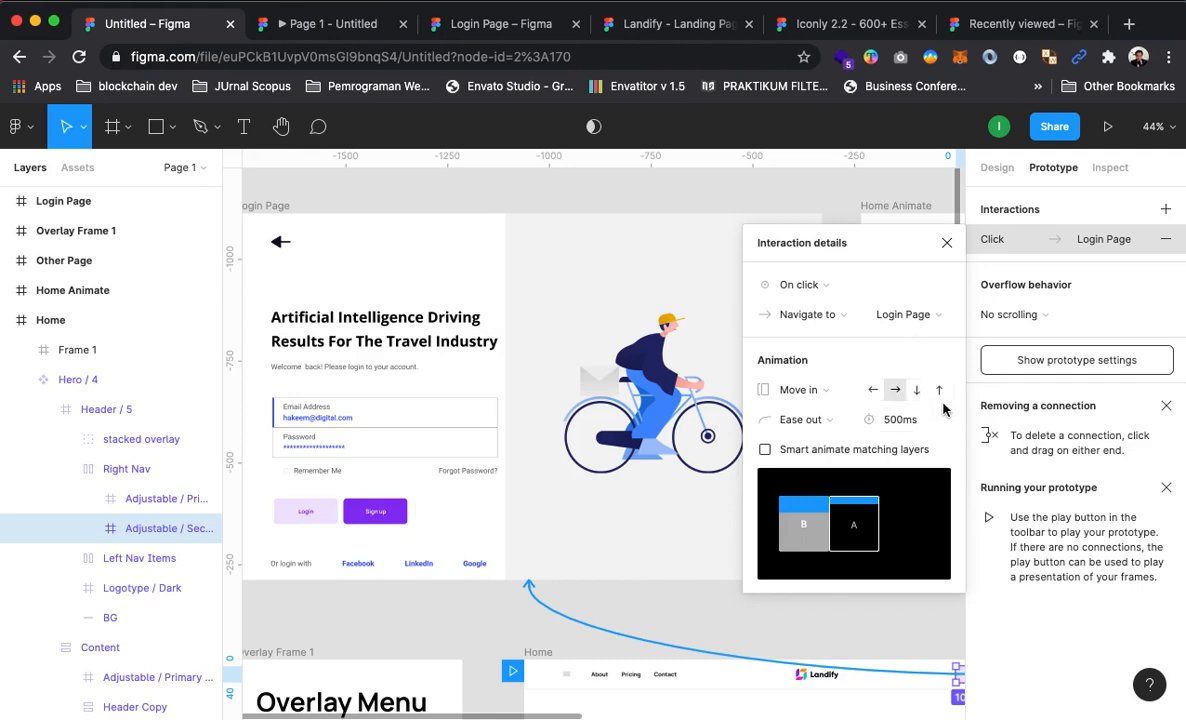
left_click(818, 419)
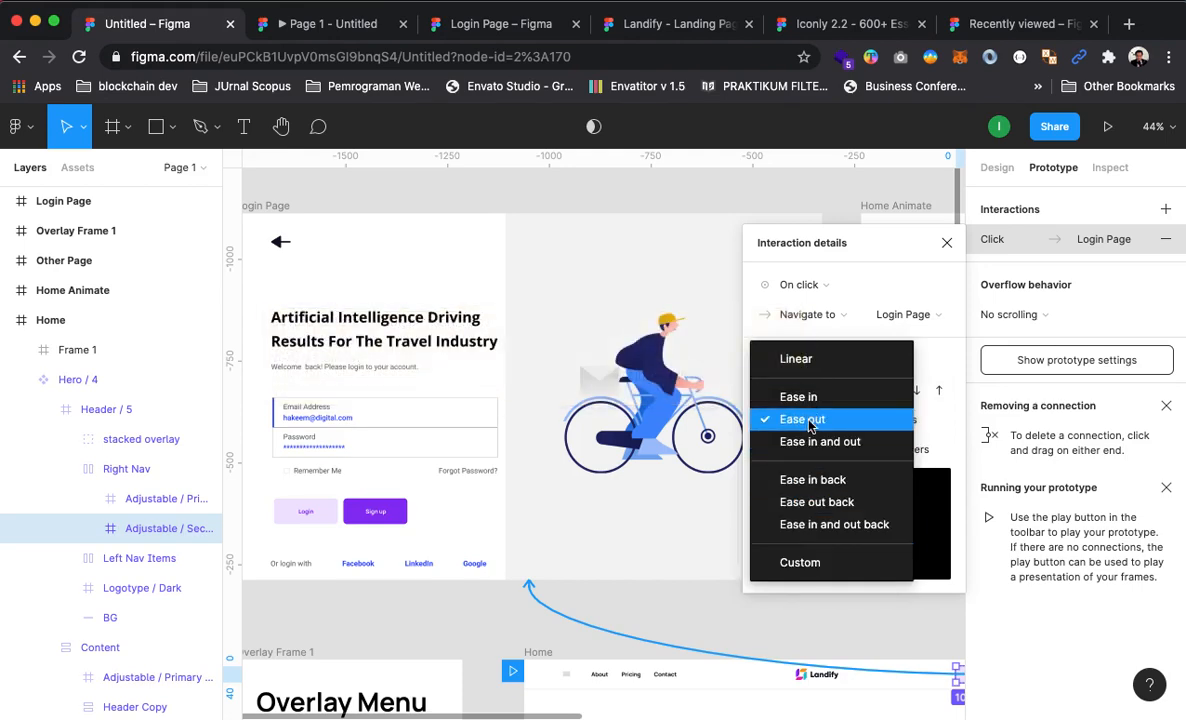
left_click(800, 419)
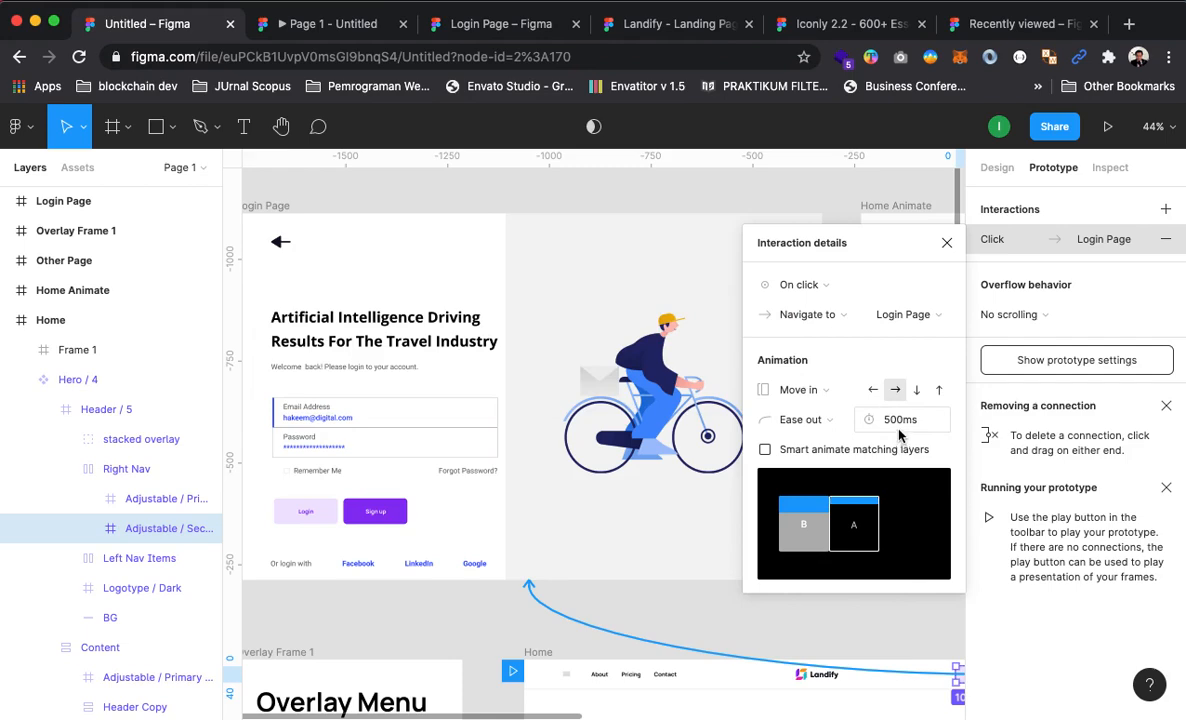
left_click(946, 242)
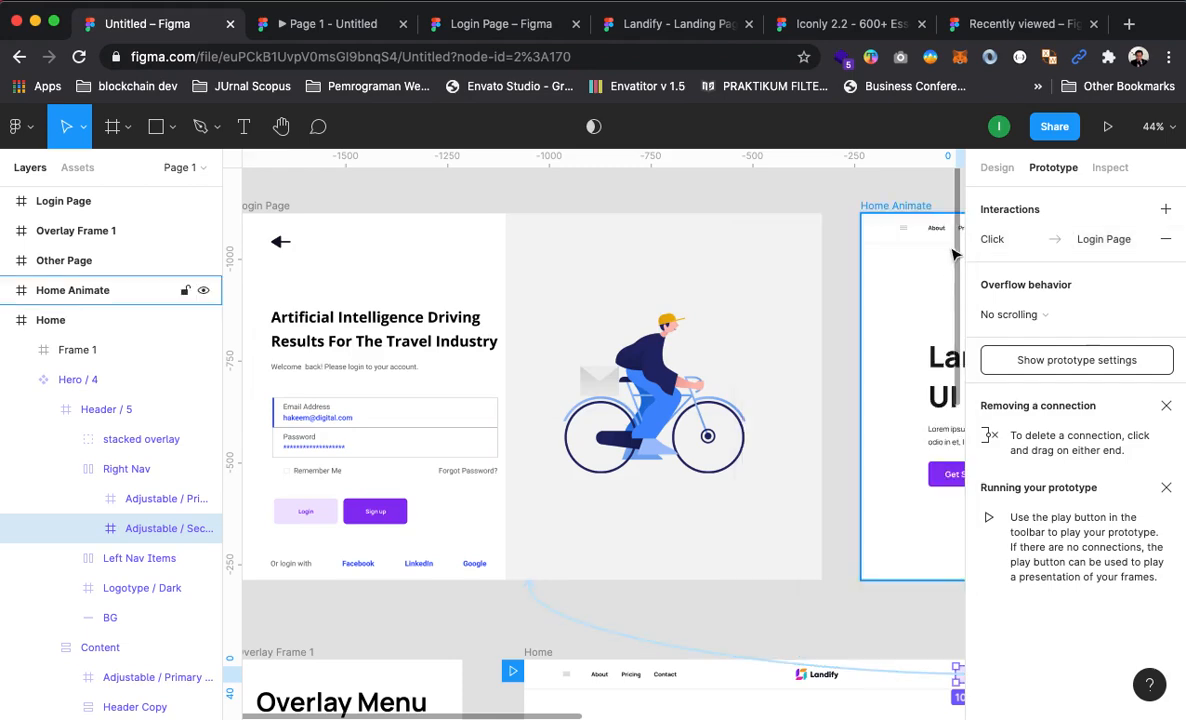
scroll(762, 558, "down", 5)
scroll(762, 558, "right", 2)
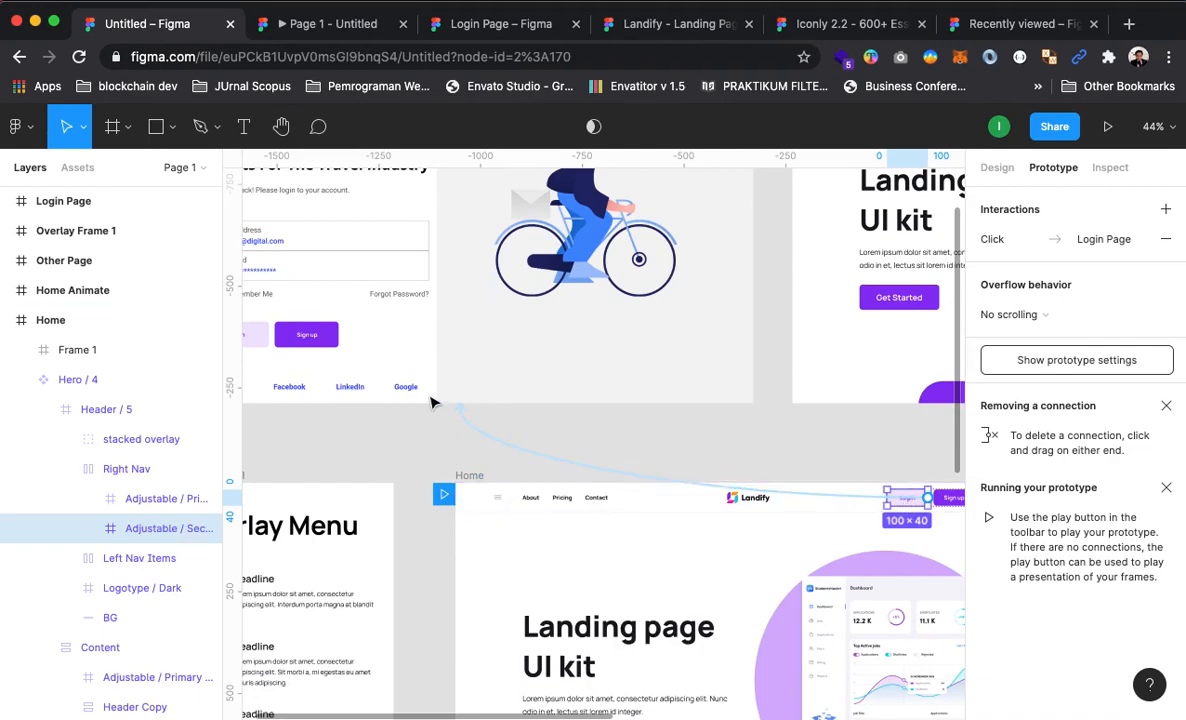
Run the prototype from the Home frame and close the Login Page, Landify, Iconly and Recently viewed browser tabs
left_click_drag(352, 289, 352, 289)
left_click_drag(606, 430, 455, 479)
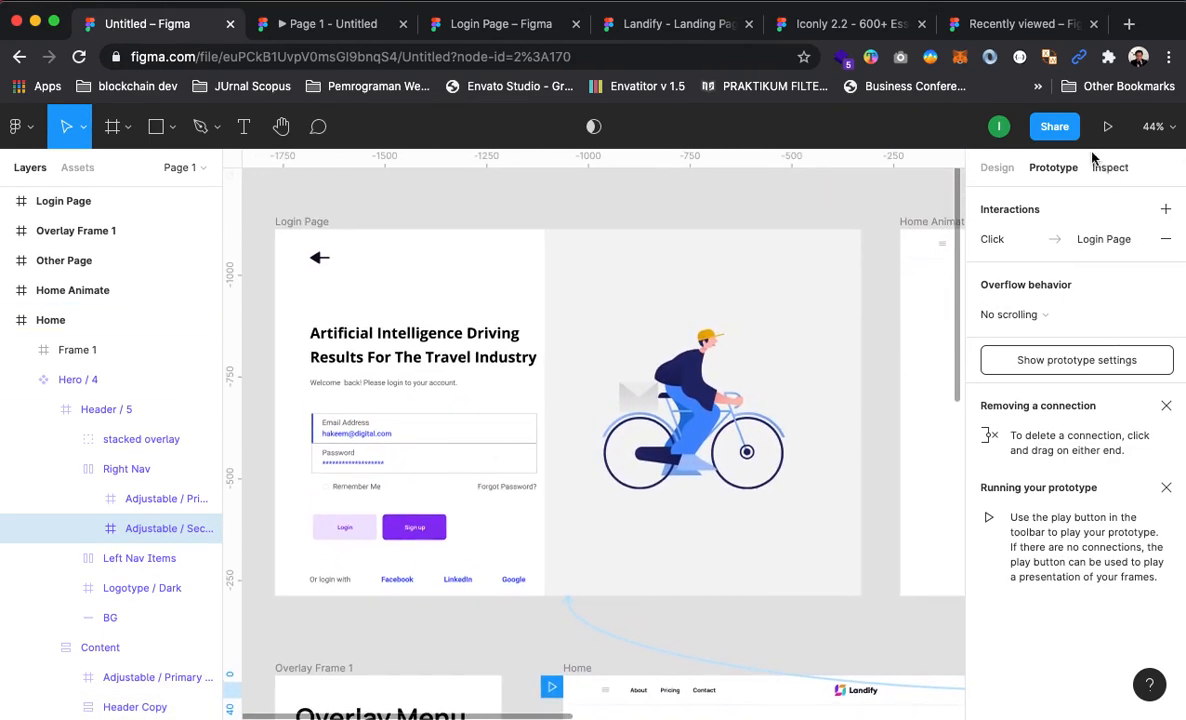
left_click(1107, 126)
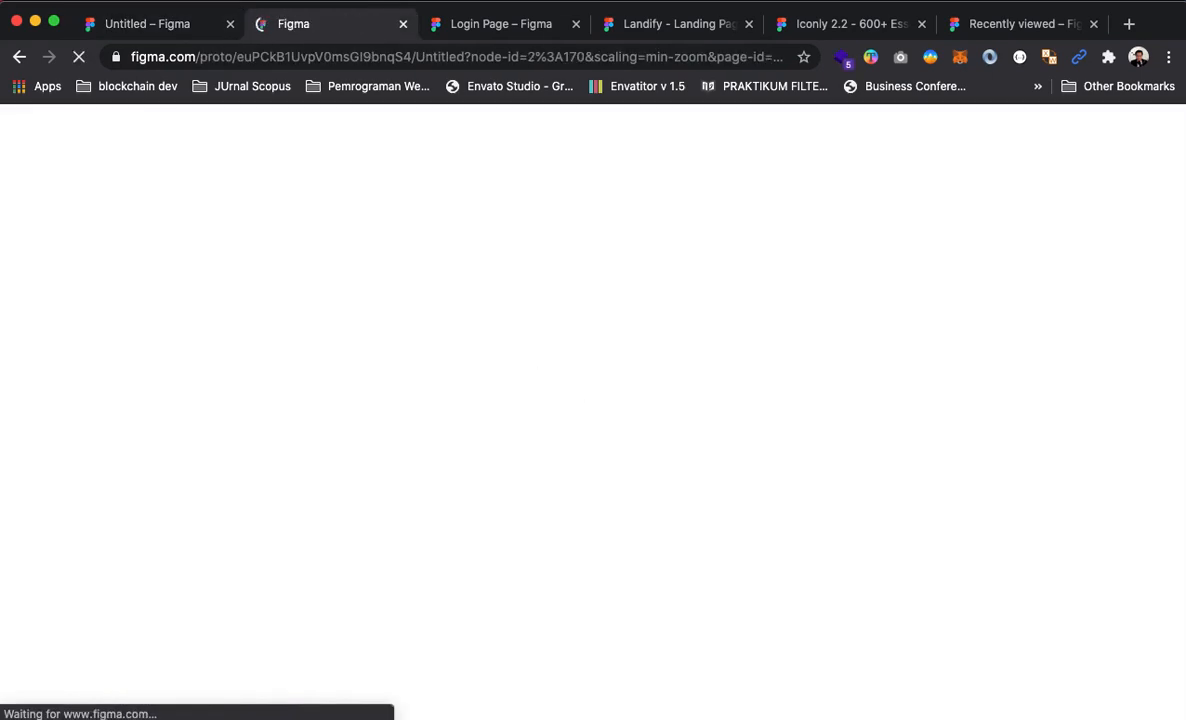
left_click(577, 27)
left_click(577, 27)
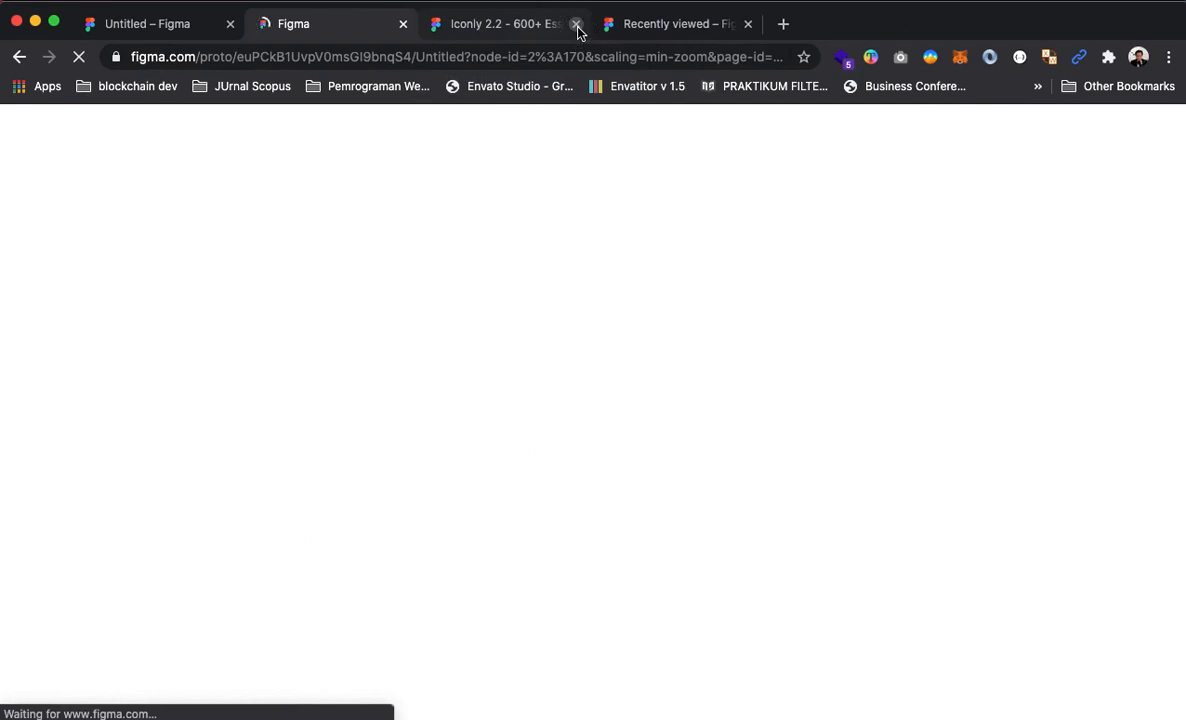
left_click(577, 27)
left_click(575, 25)
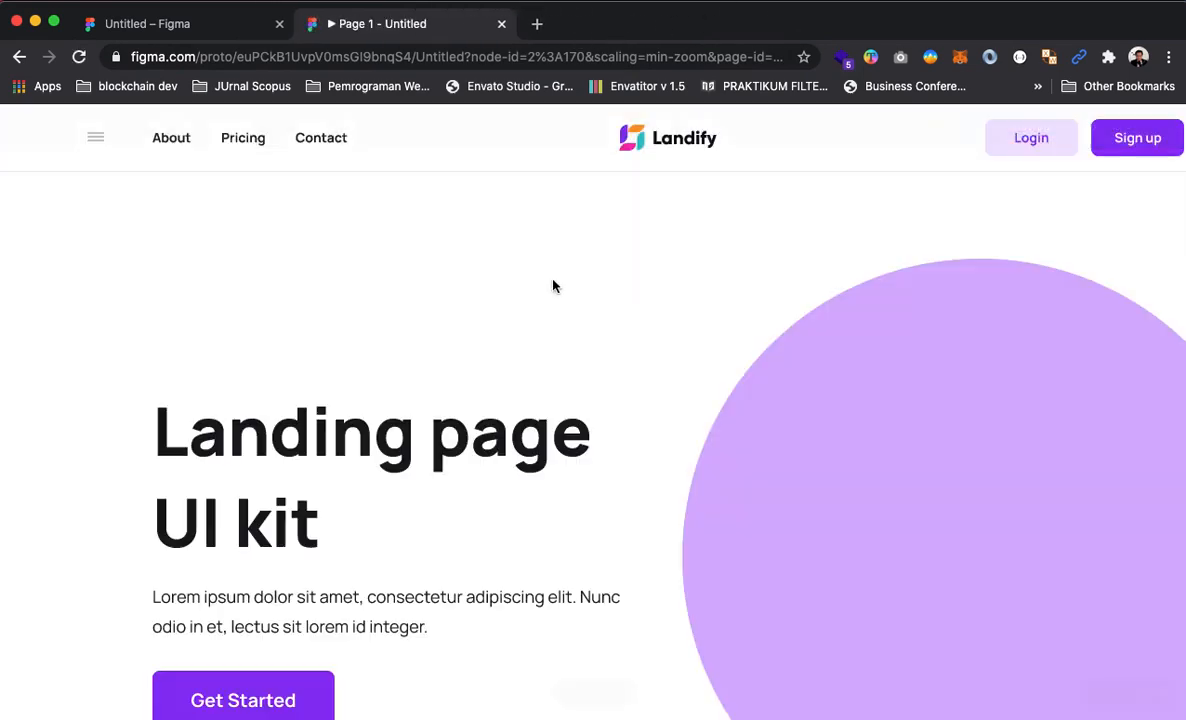
Scale the prototype preview down to fit and test the Home header's Login button
left_click(1104, 127)
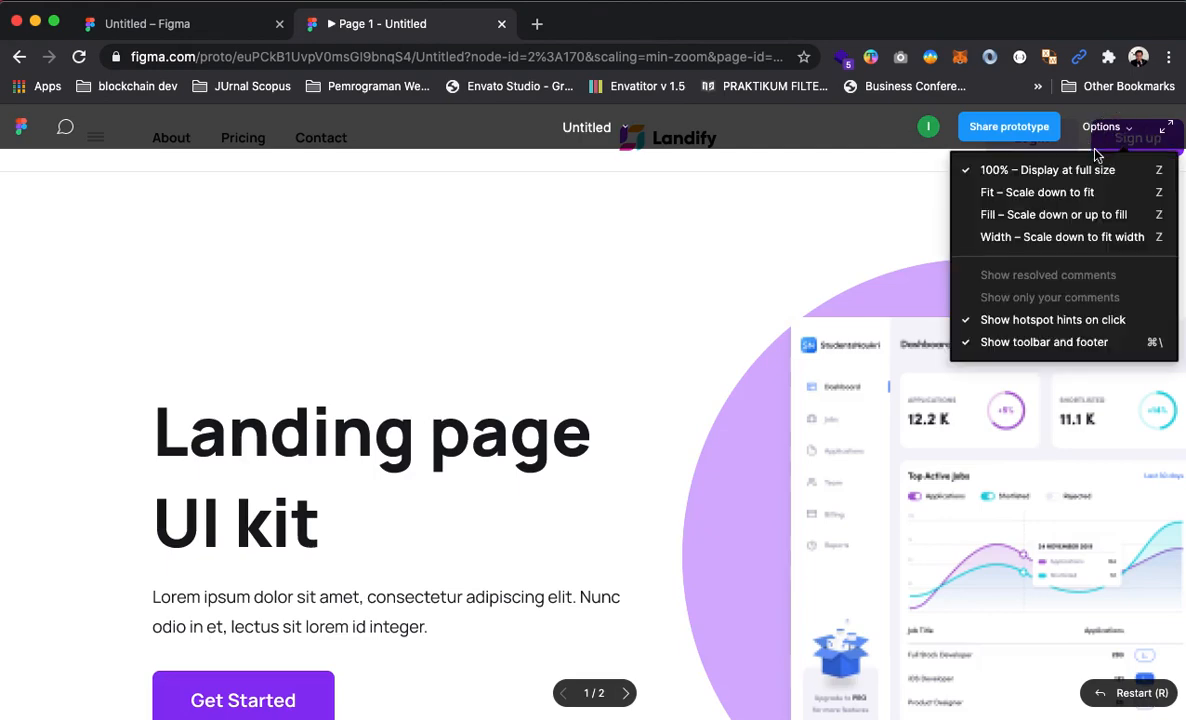
left_click(1001, 217)
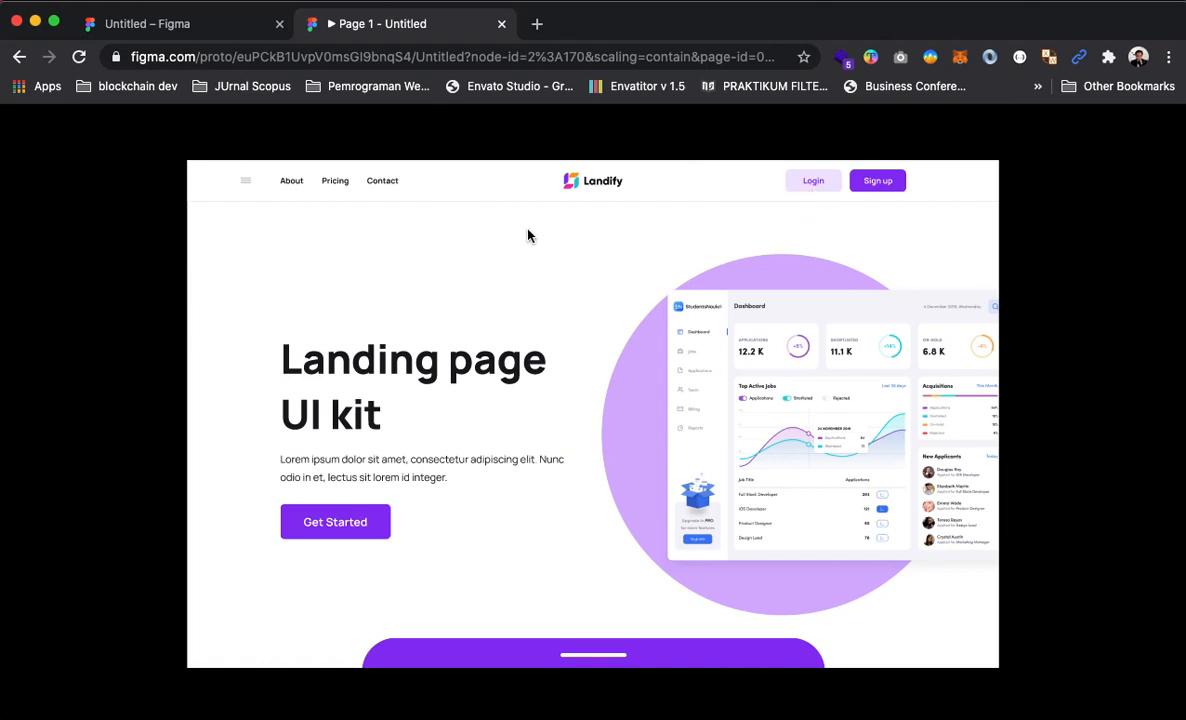
left_click(812, 183)
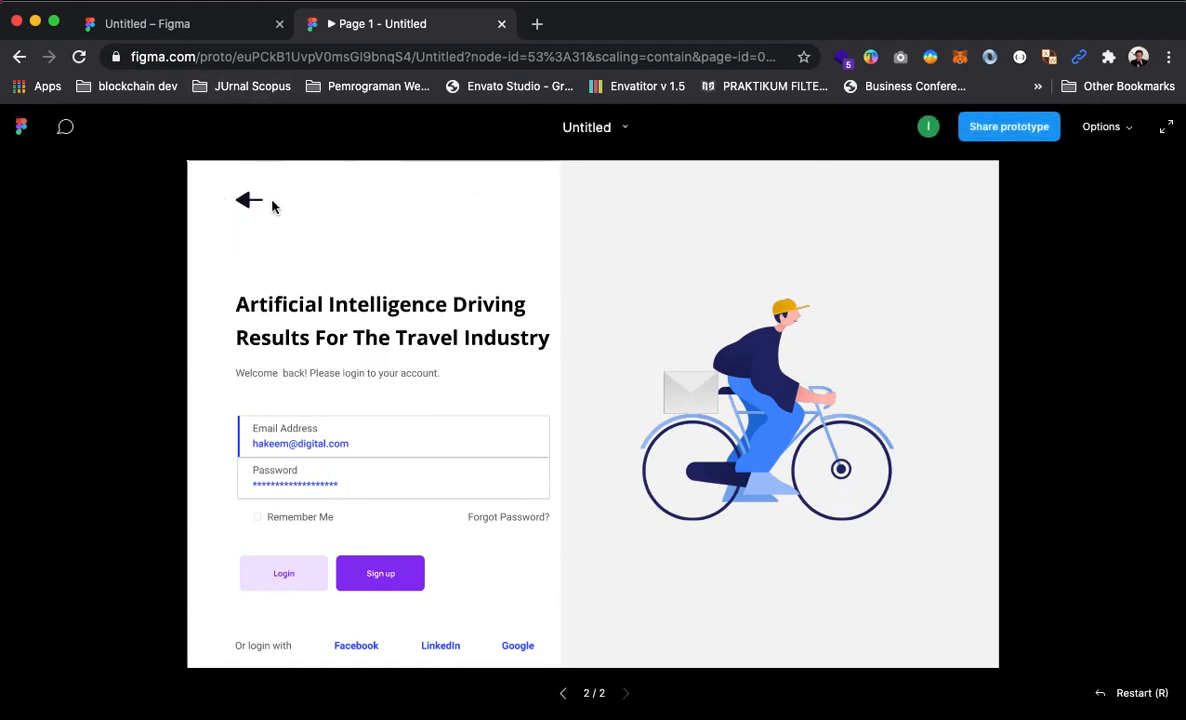
In the design file, connect the back arrow icon in the Login Page frame to the Home frame
left_click(177, 30)
left_click(318, 258)
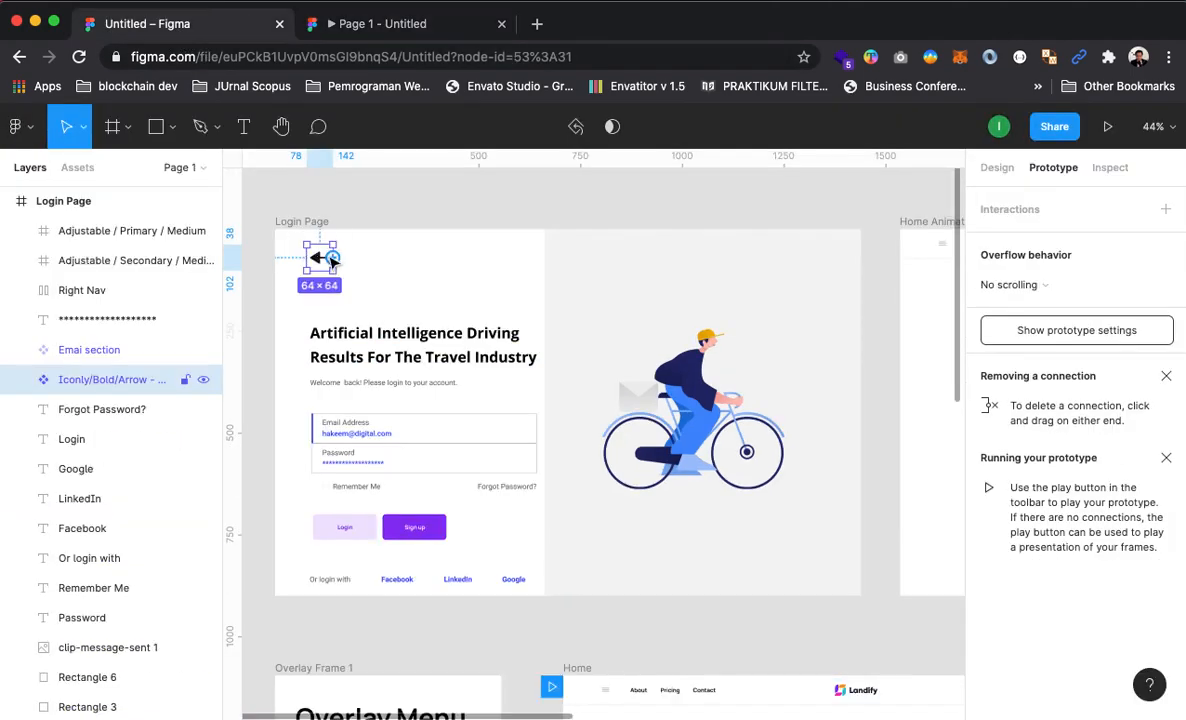
scroll(545, 397, "down", 2)
scroll(373, 207, "up", 1)
left_click_drag(333, 207, 855, 650)
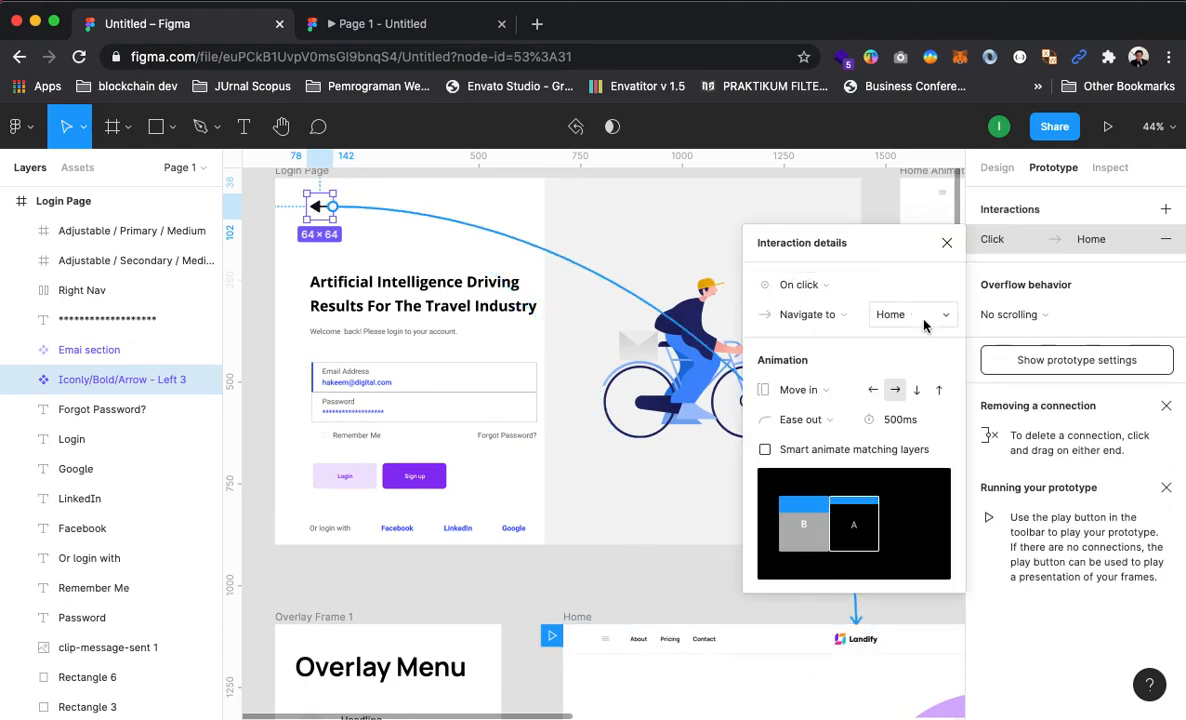
Run the prototype from the Login Page at Fit scale and test the back arrow and the Home header's Login button
left_click(1107, 126)
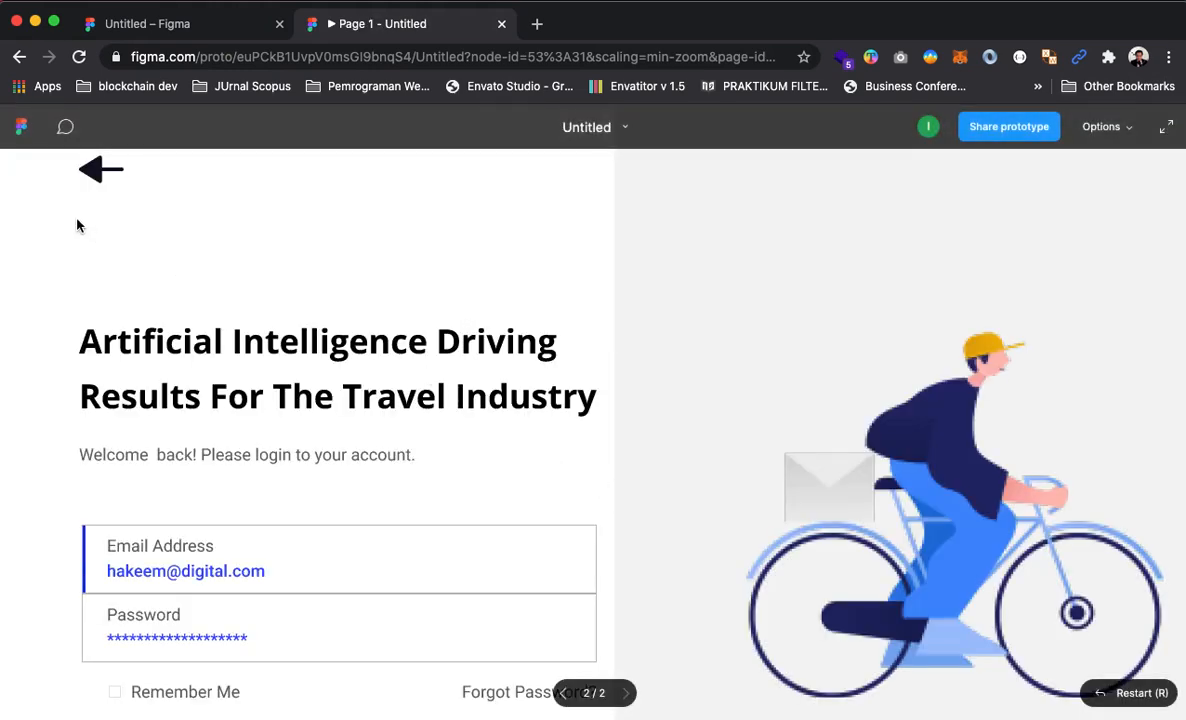
left_click(1104, 127)
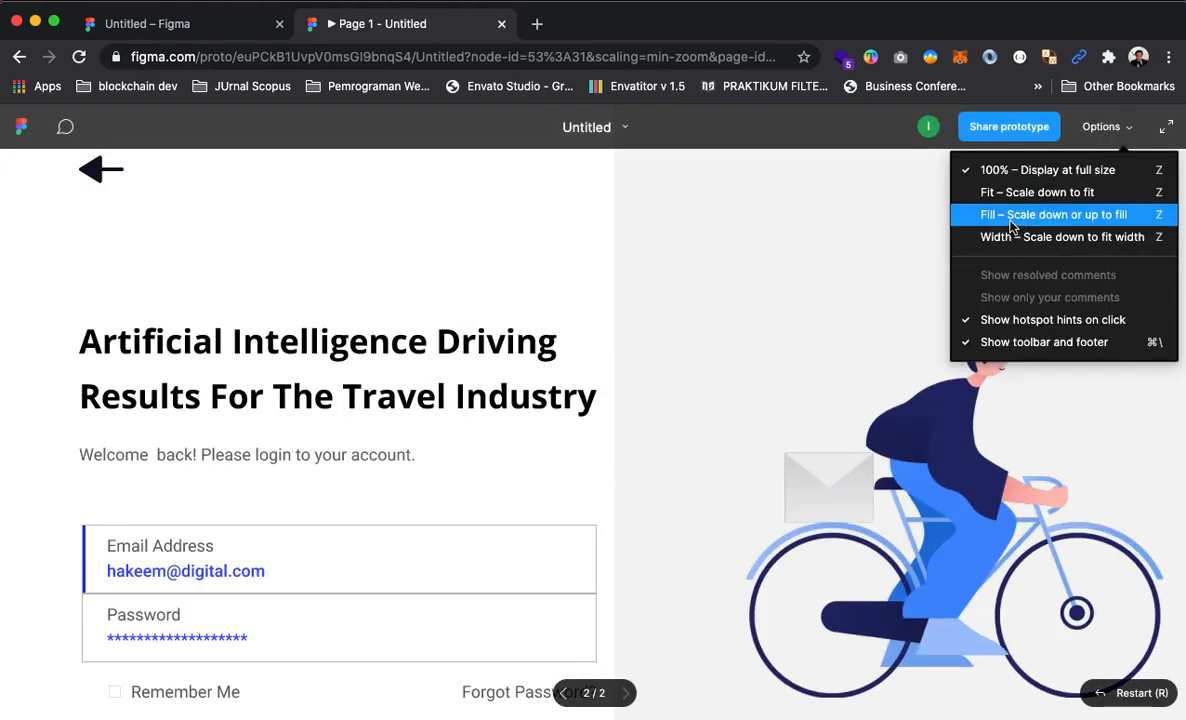
left_click(1037, 192)
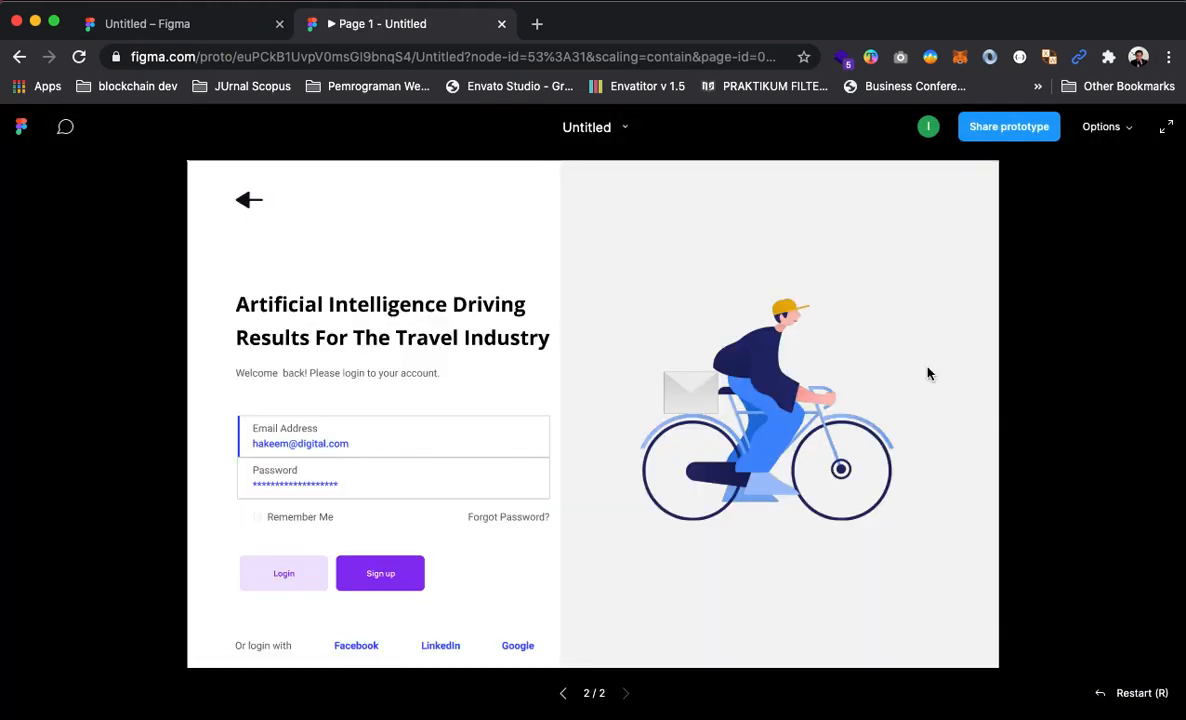
left_click(247, 201)
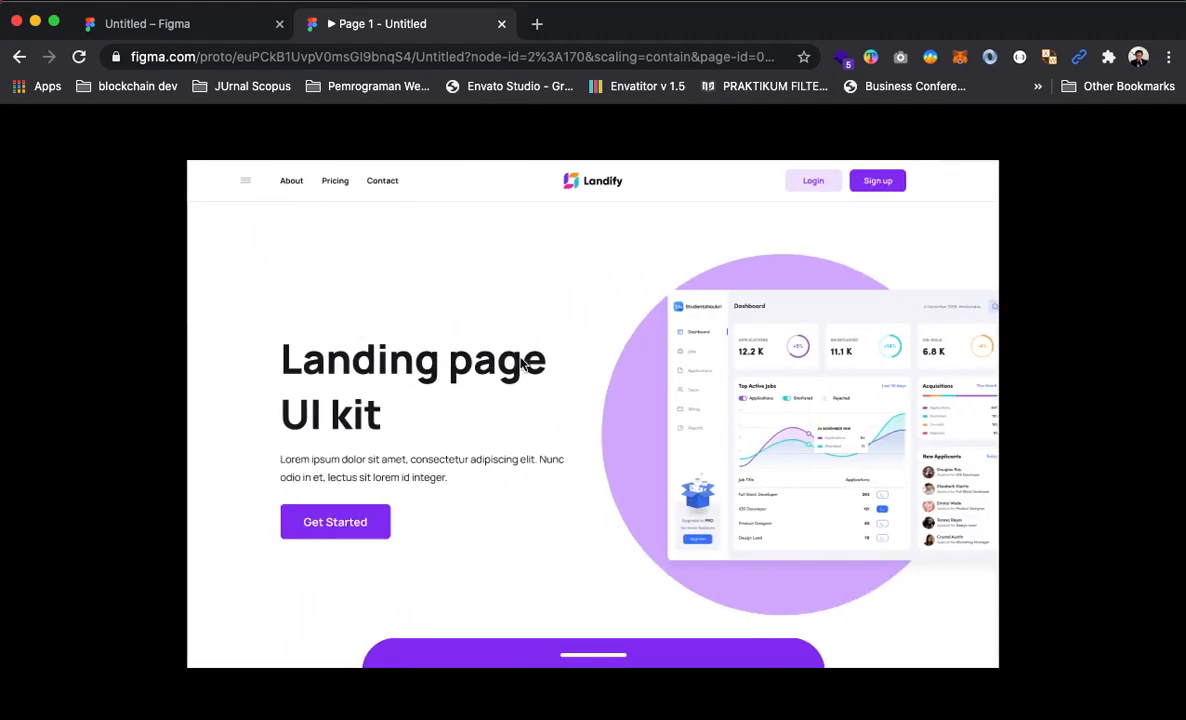
left_click(813, 181)
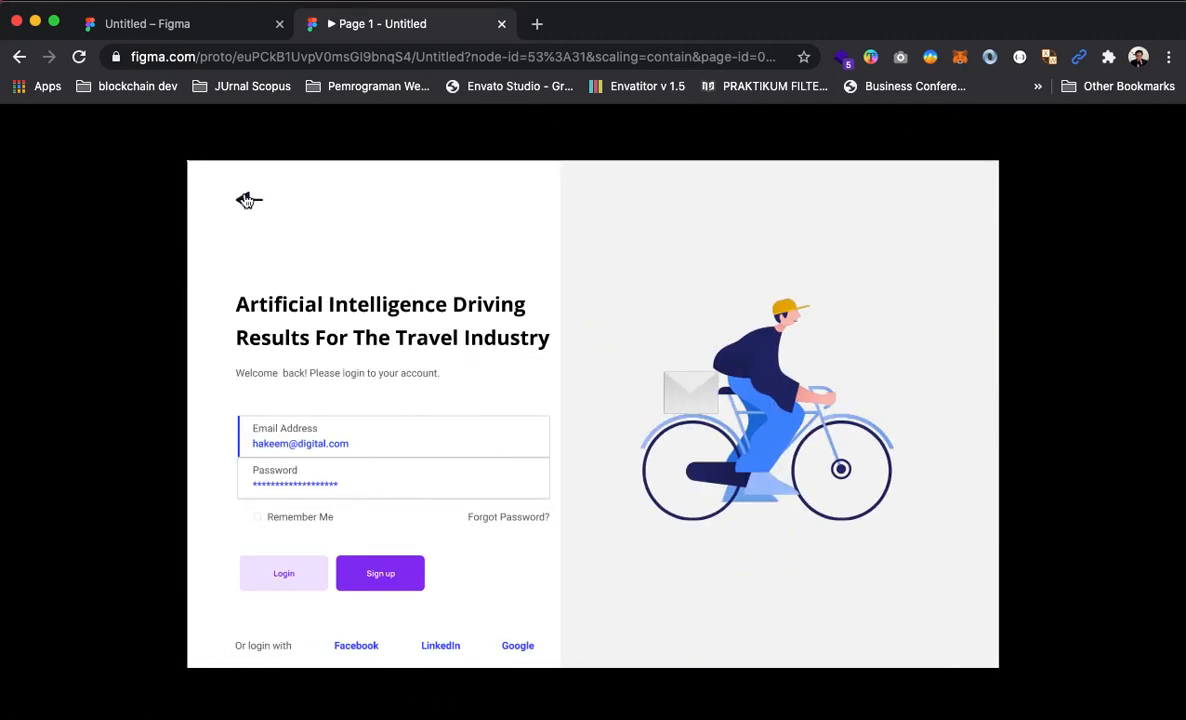
left_click(247, 201)
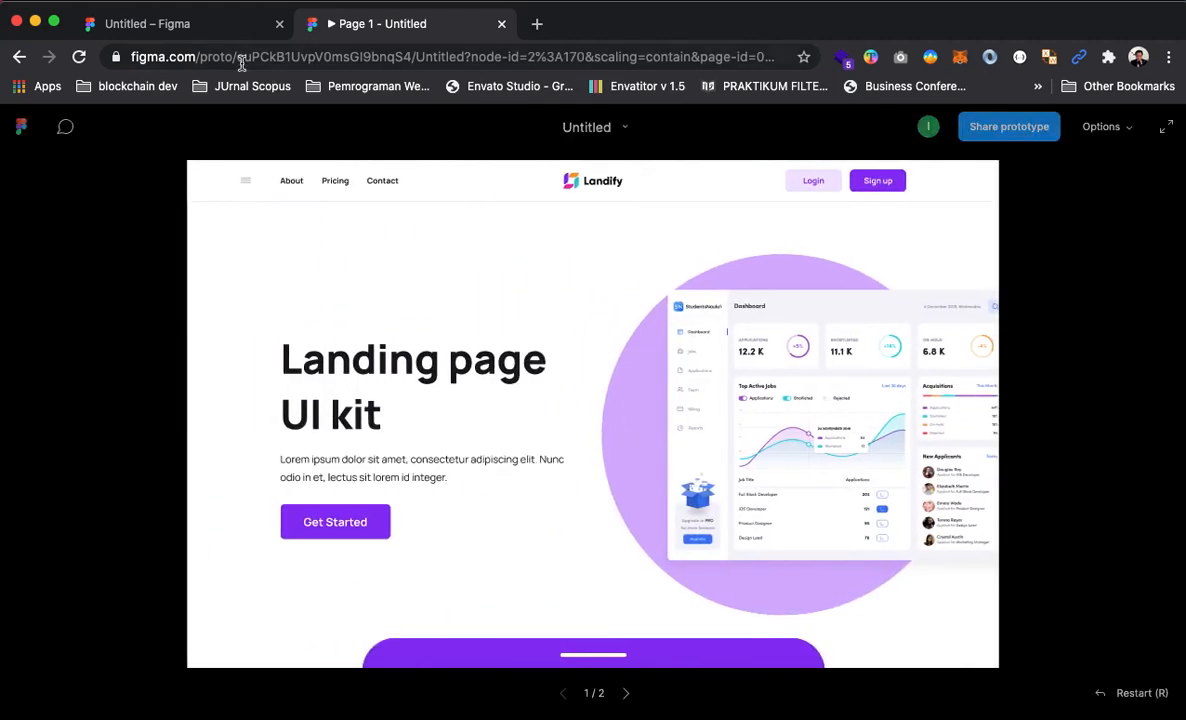
Return to the design file, deselect the back arrow and collapse the Login Page frame's layers
left_click(206, 24)
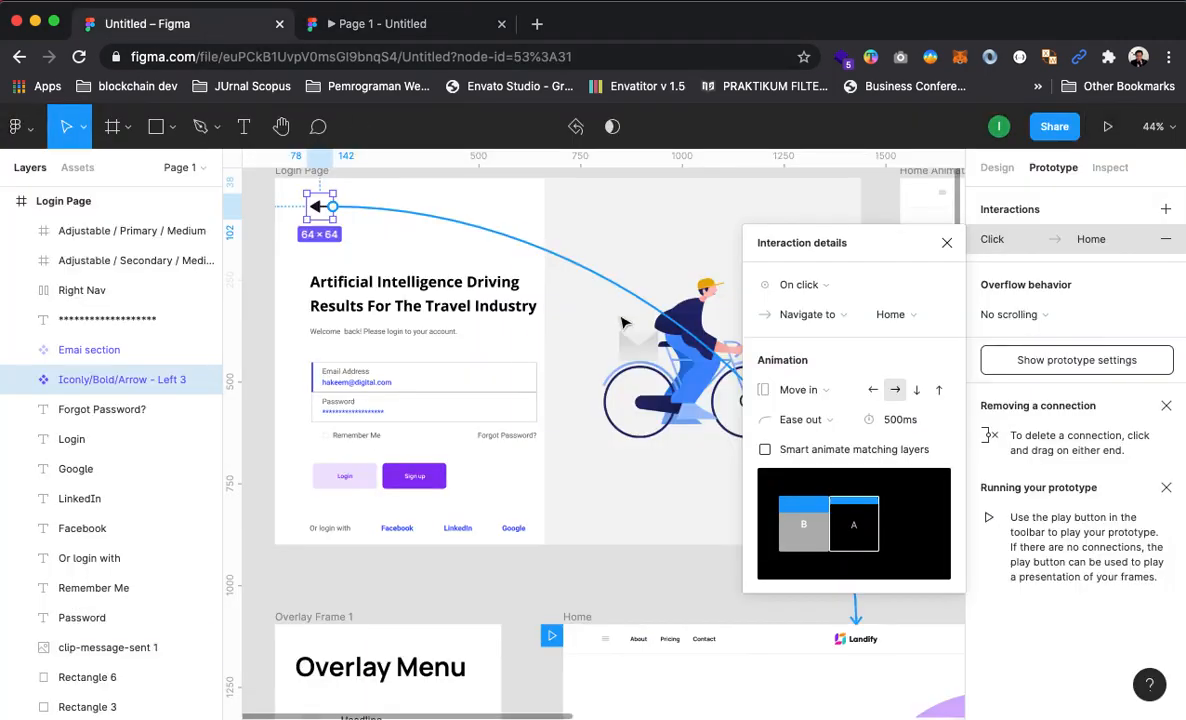
left_click(259, 300)
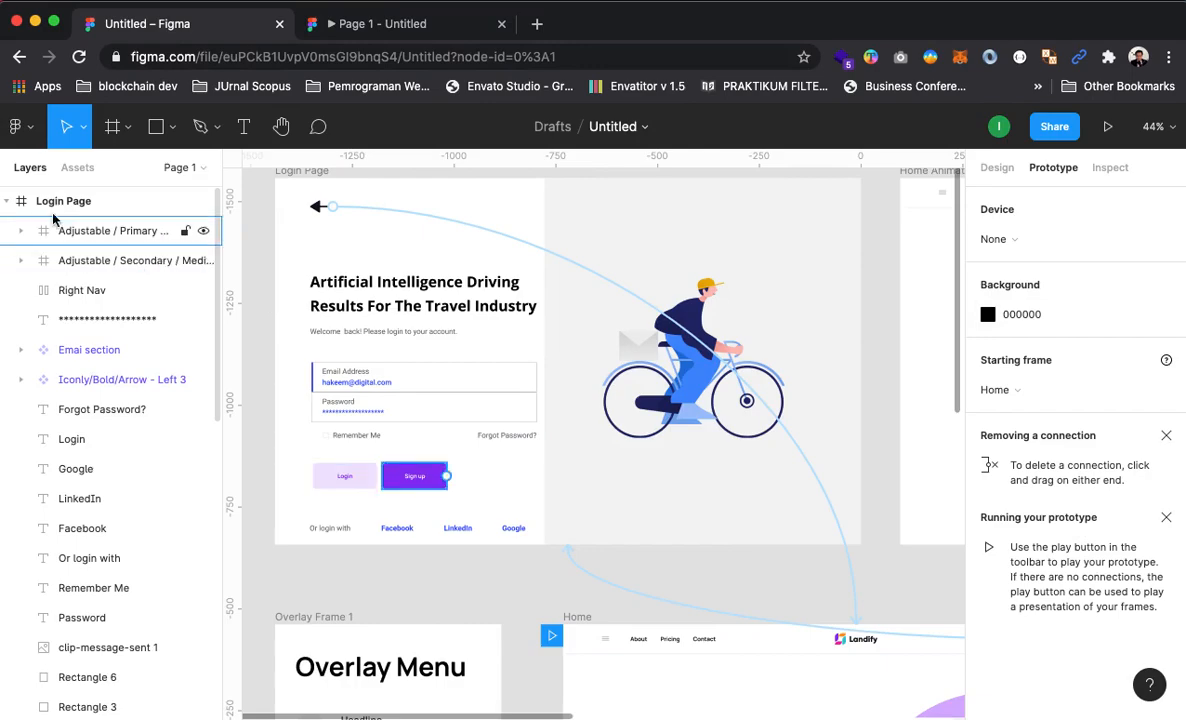
left_click(19, 201)
Select the stacked overlay menu icon in the Home frame's header and connect it to Overlay Frame 1
scroll(675, 425, "down", 5)
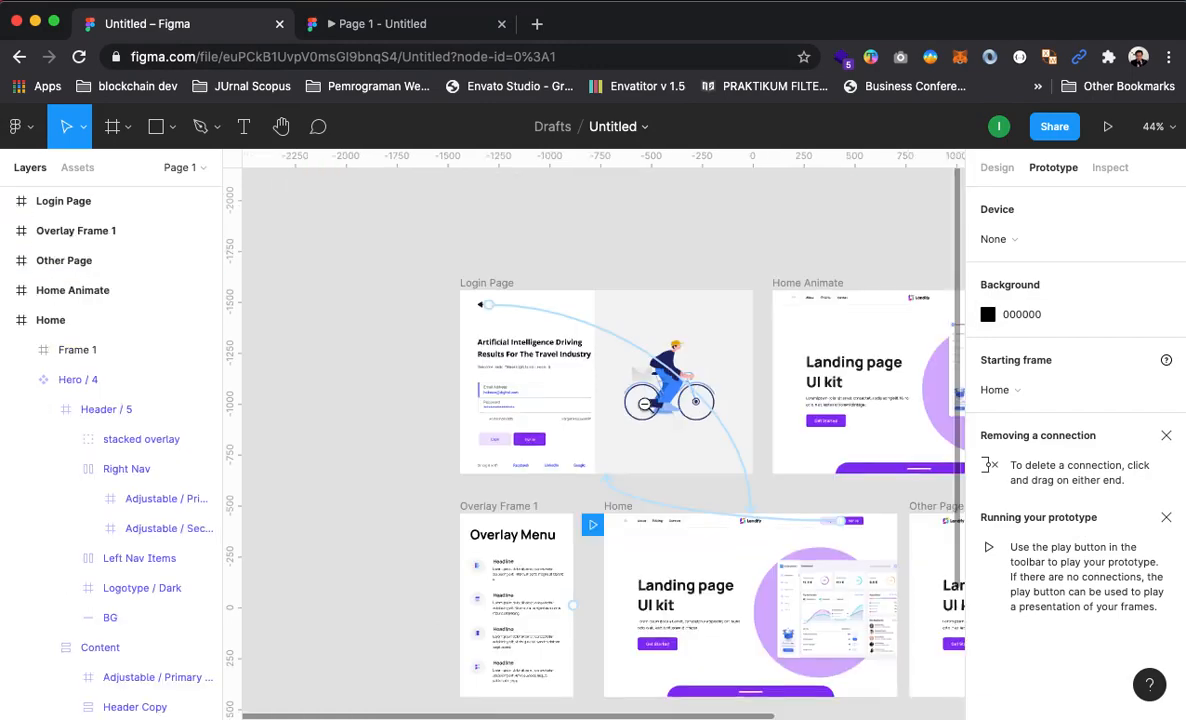
scroll(660, 420, "down", 5)
key("z")
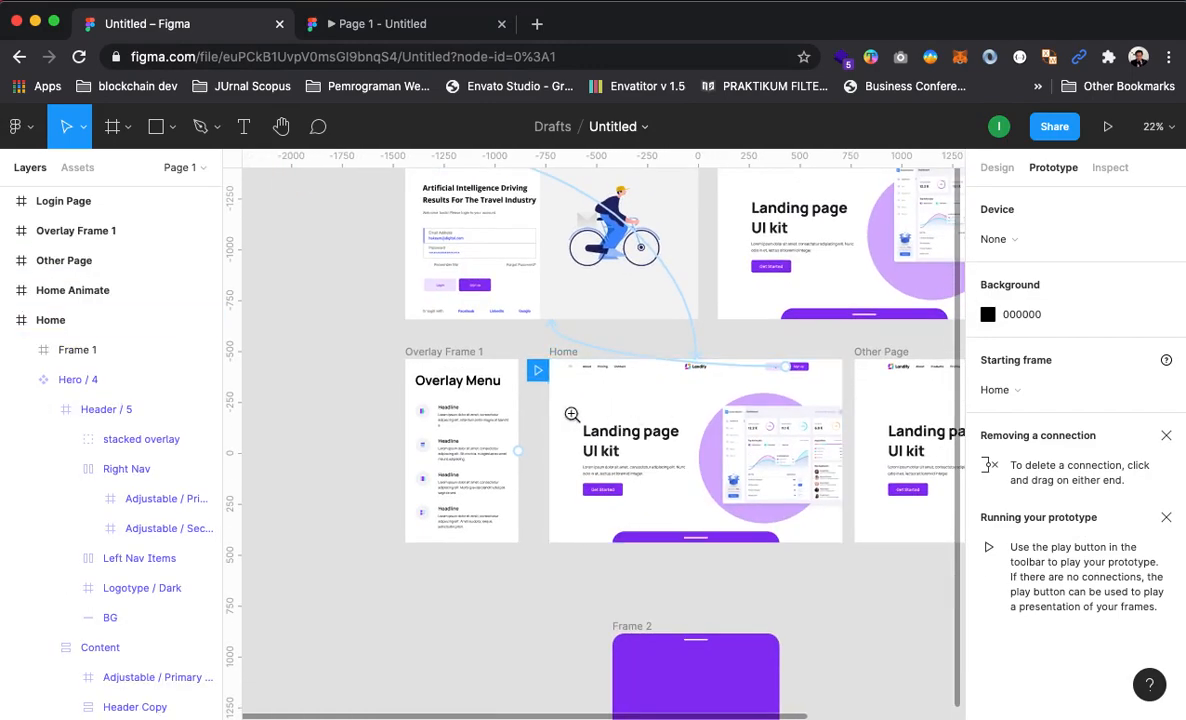
left_click(573, 413)
left_click(566, 347)
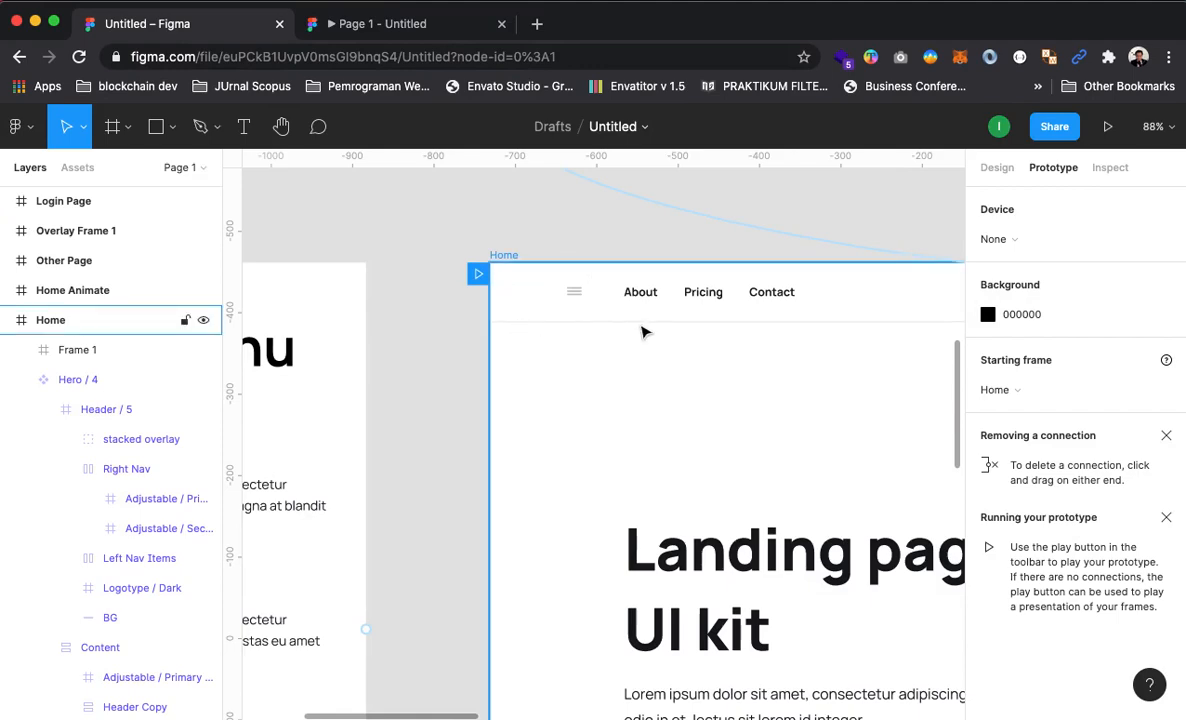
key("z")
left_click(573, 300)
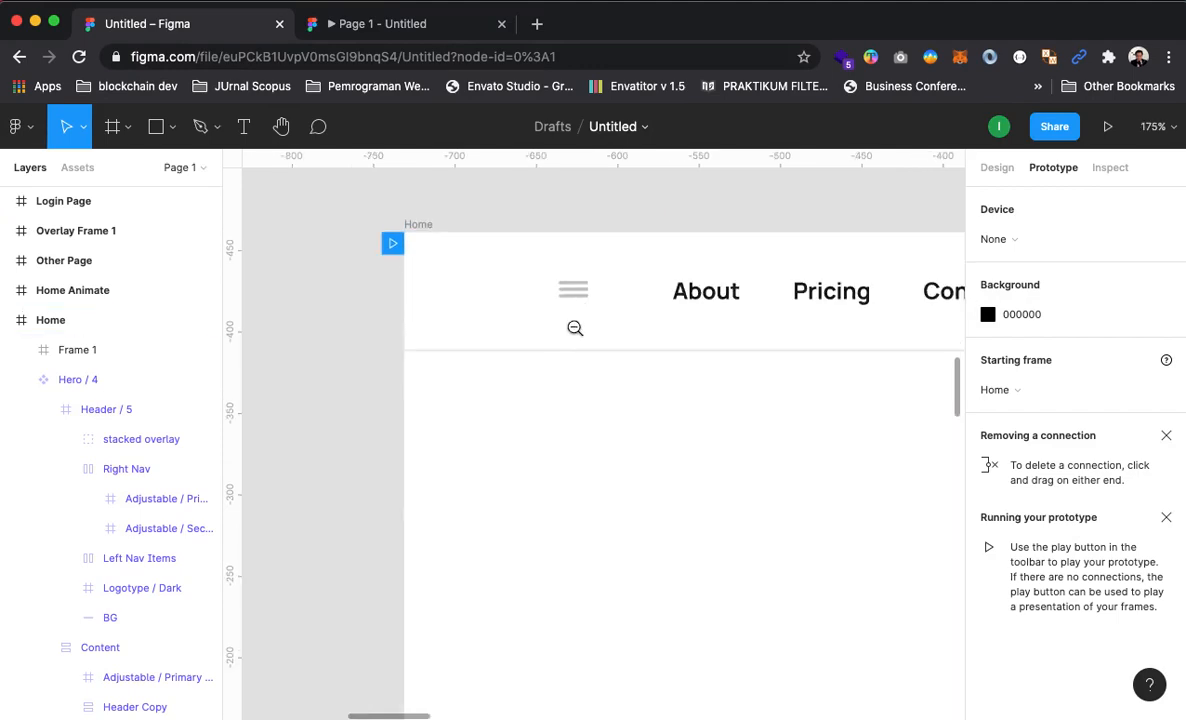
left_click(575, 329, "alt")
scroll(617, 439, "left", 5)
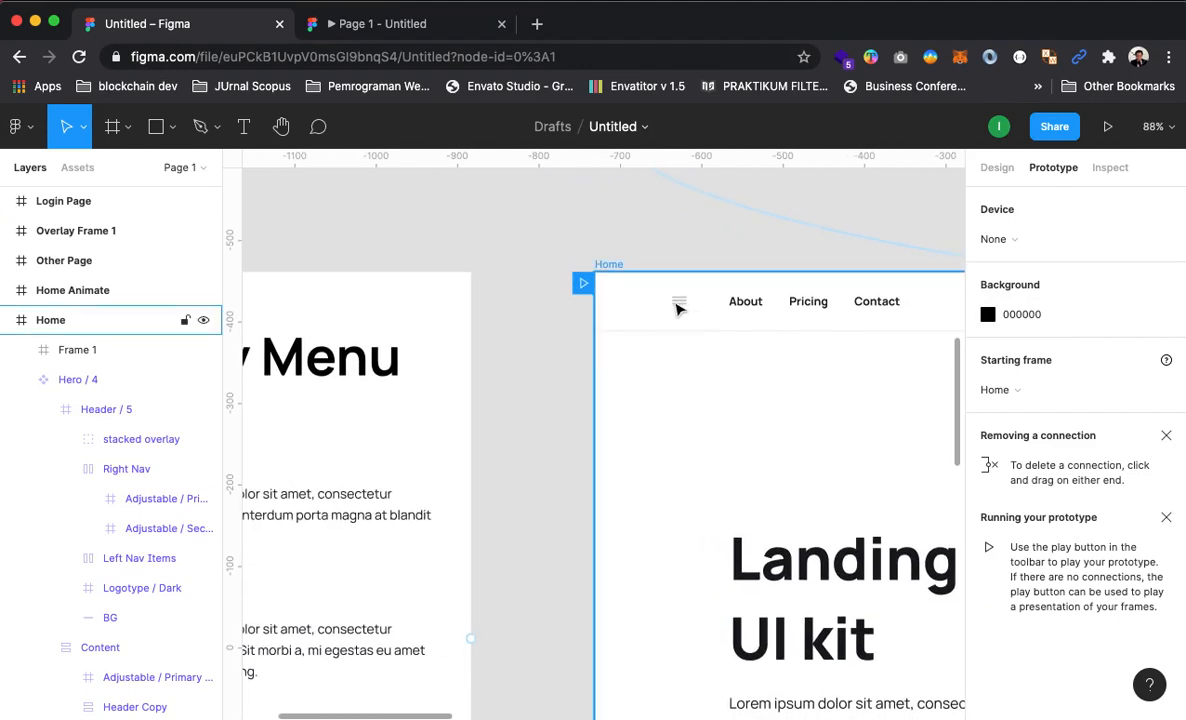
left_click(676, 302)
left_click(676, 302)
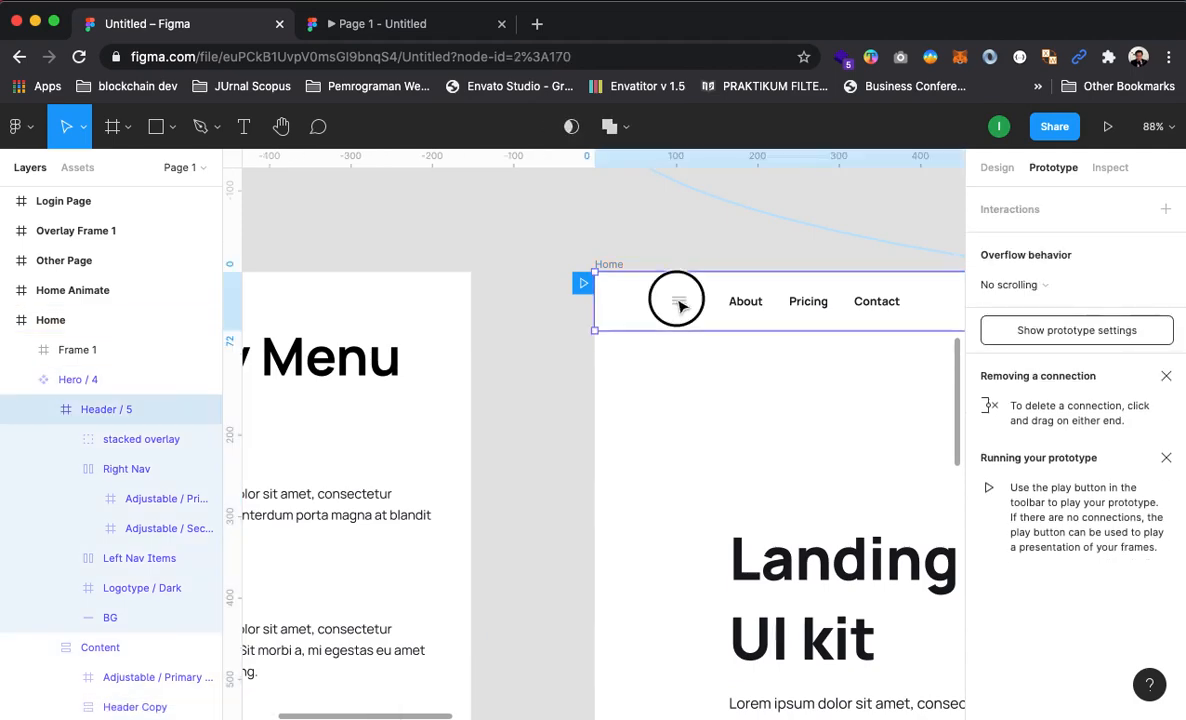
left_click(145, 440)
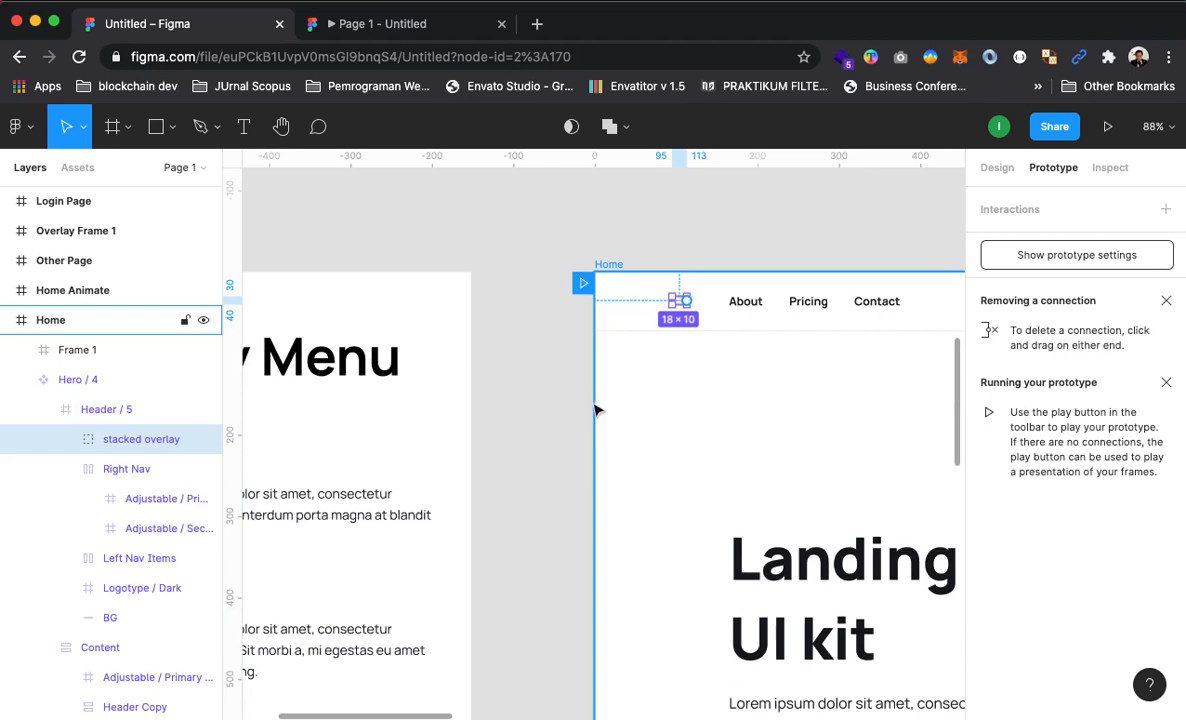
scroll(580, 347, "down", 5)
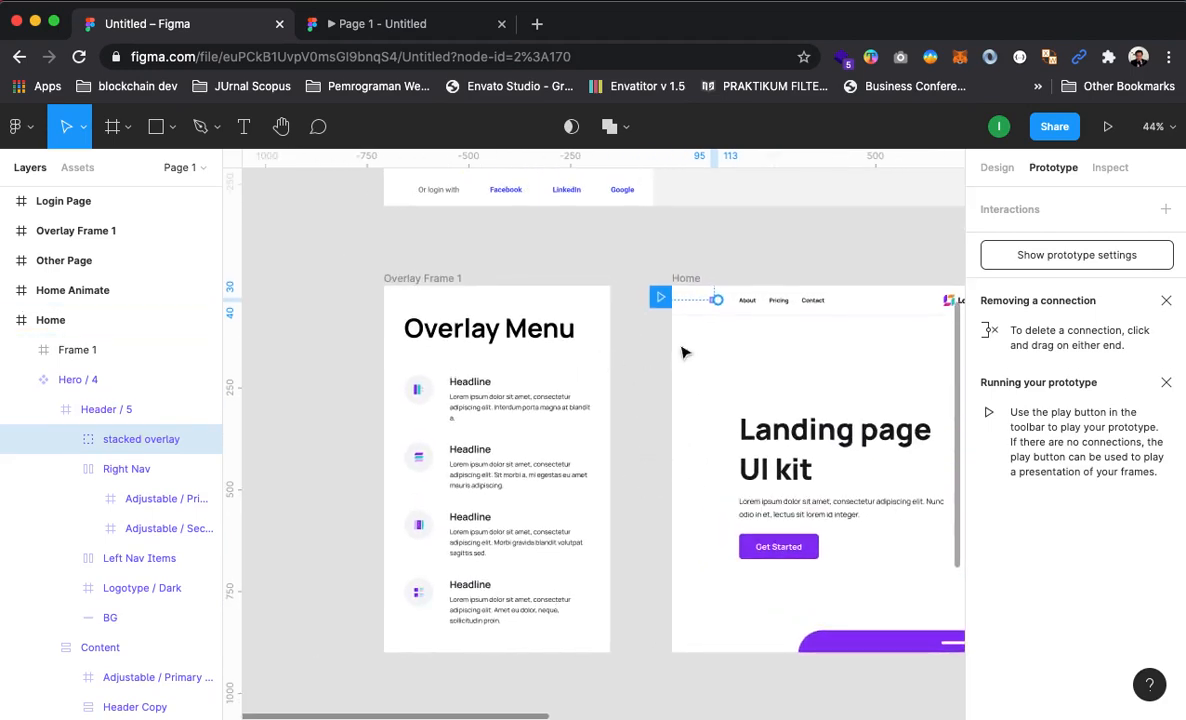
scroll(716, 299, "up", 5)
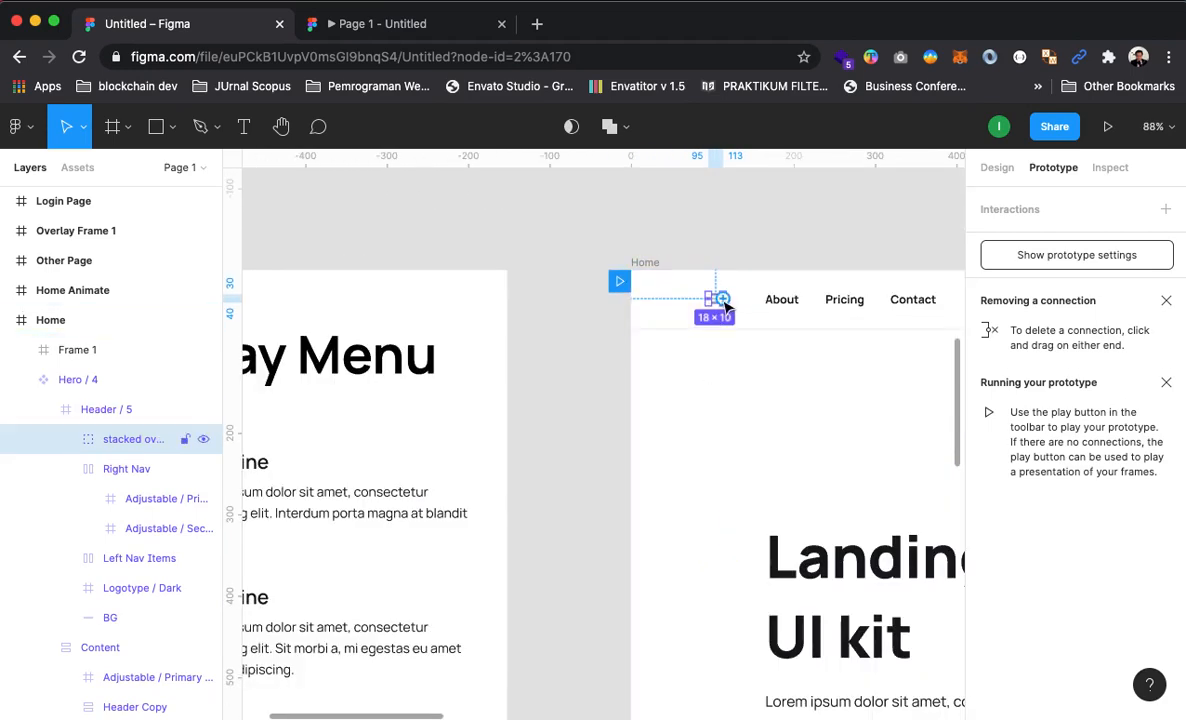
left_click_drag(552, 444, 703, 406)
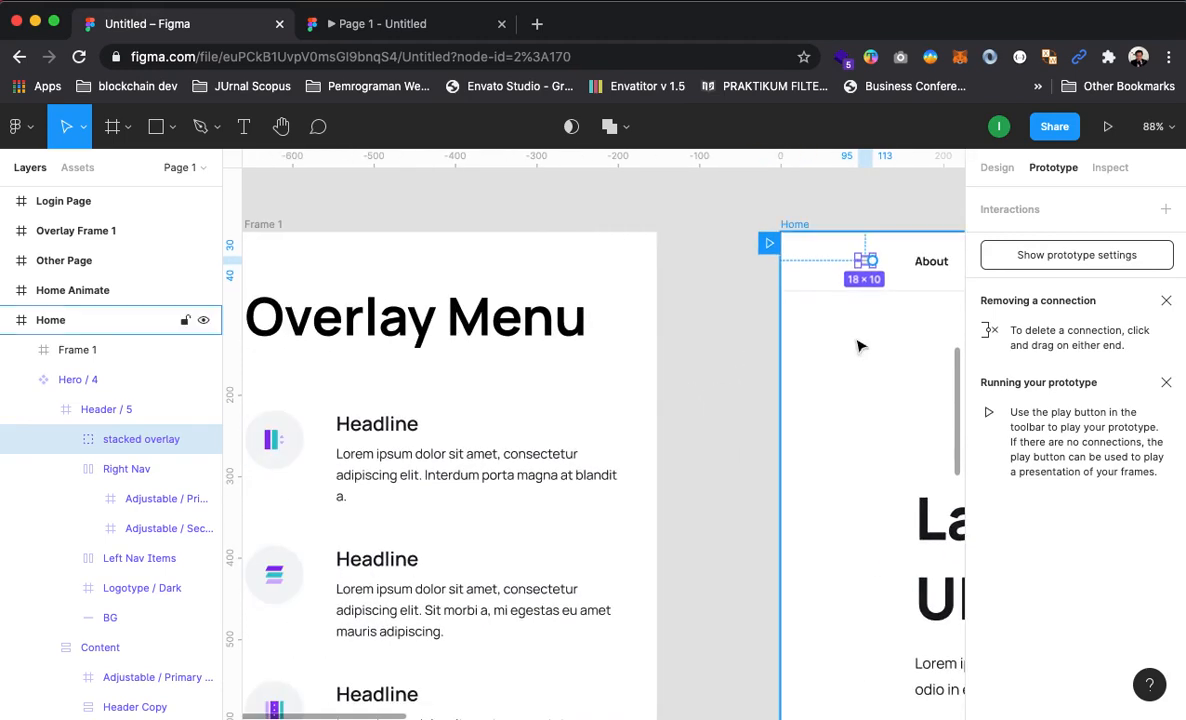
left_click_drag(871, 260, 500, 372)
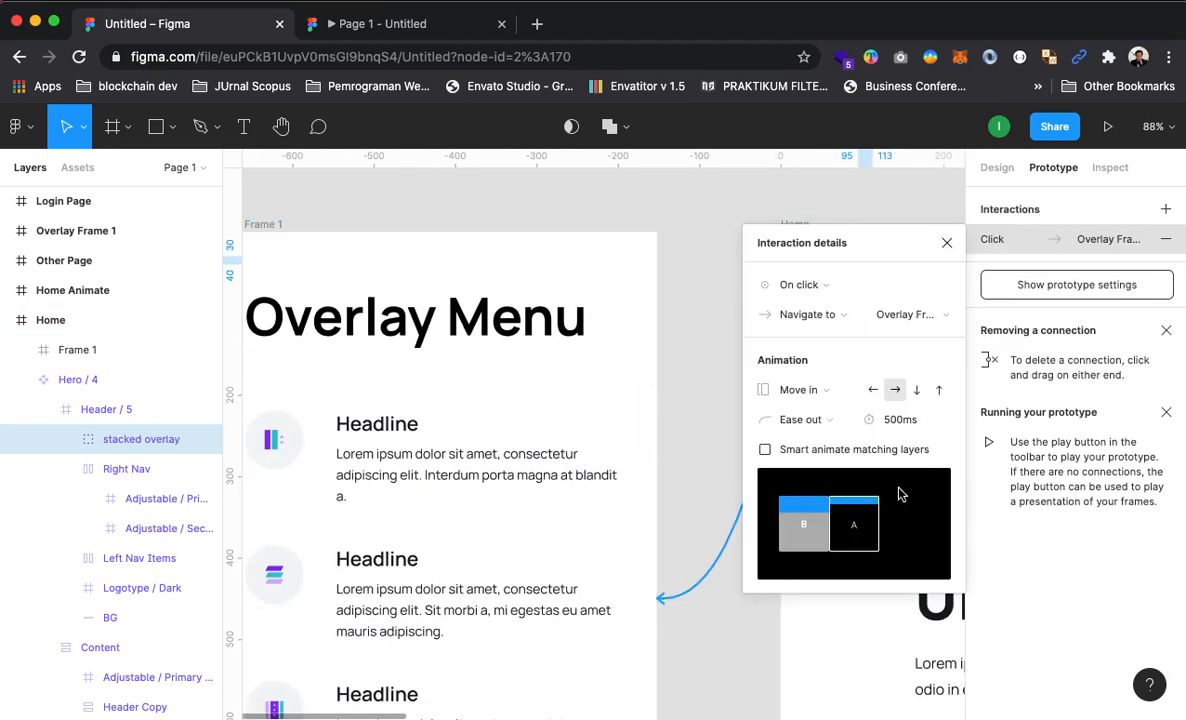
key("minus")
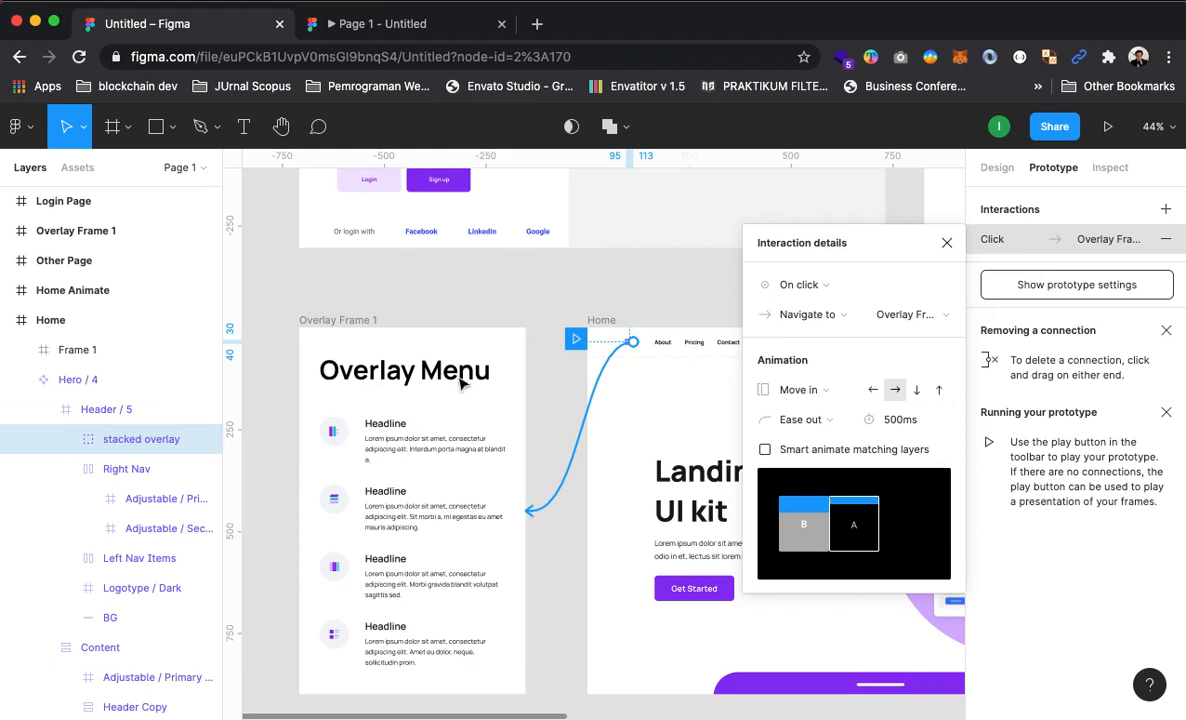
Set the menu icon's connection to Open overlay with the On click trigger and the Top left overlay position
left_click(802, 286)
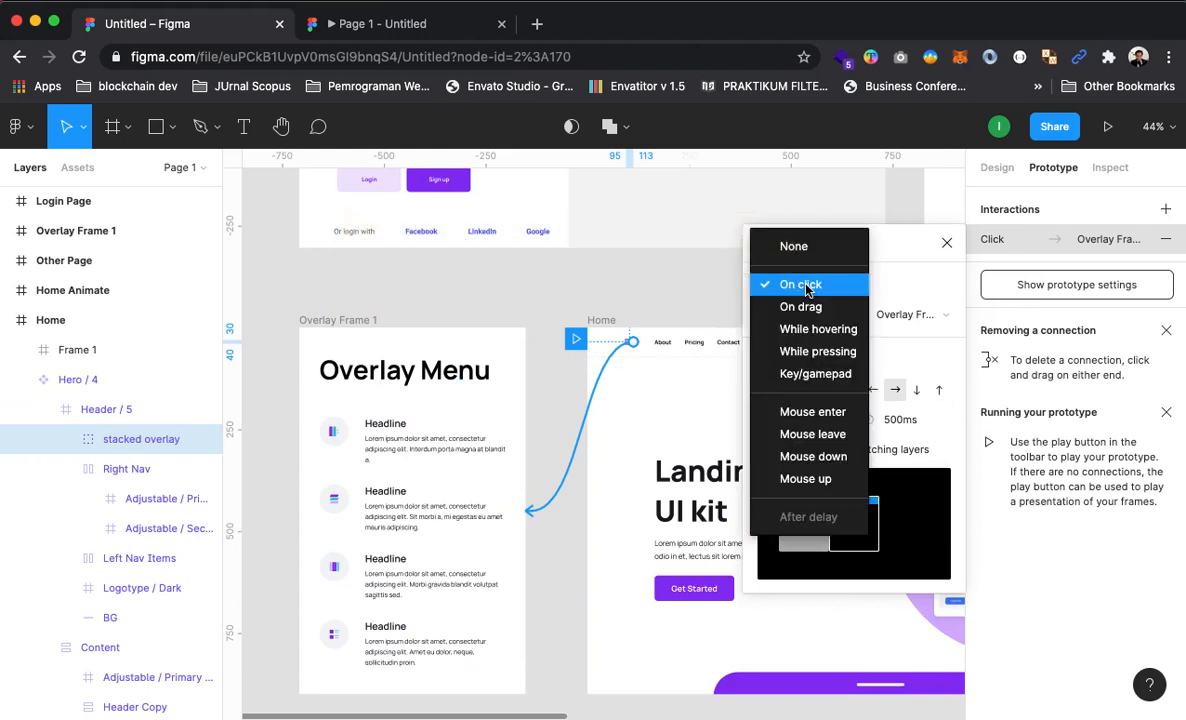
left_click(806, 287)
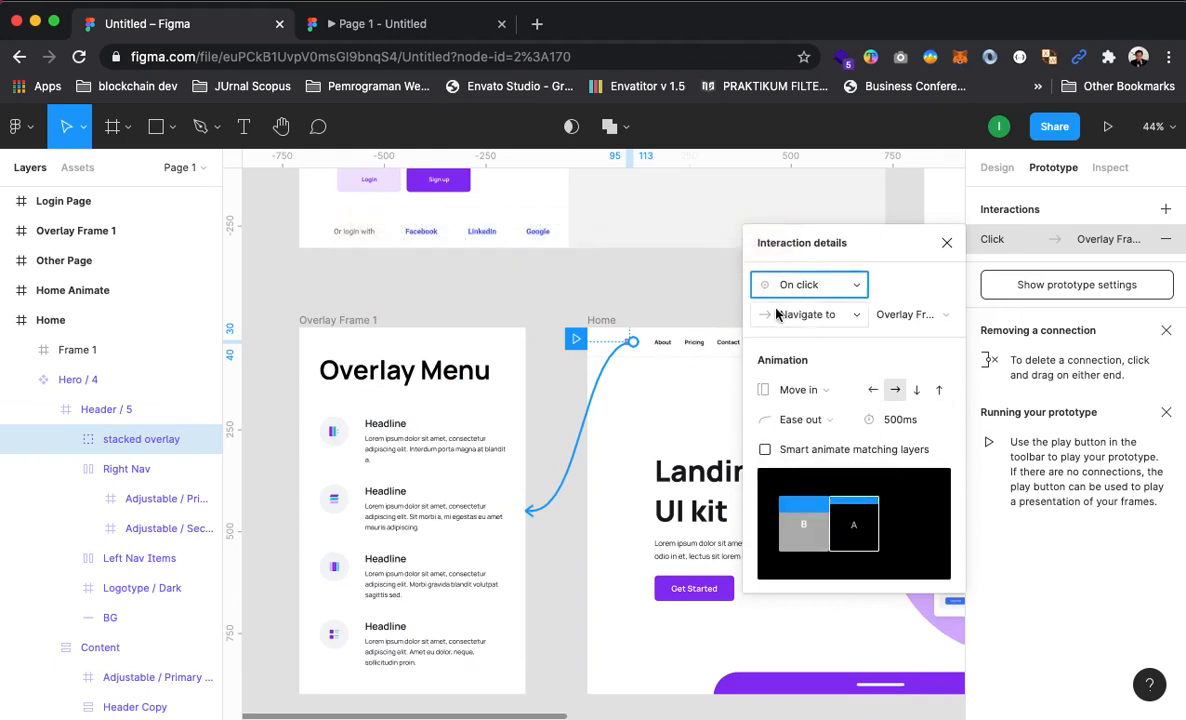
left_click(829, 320)
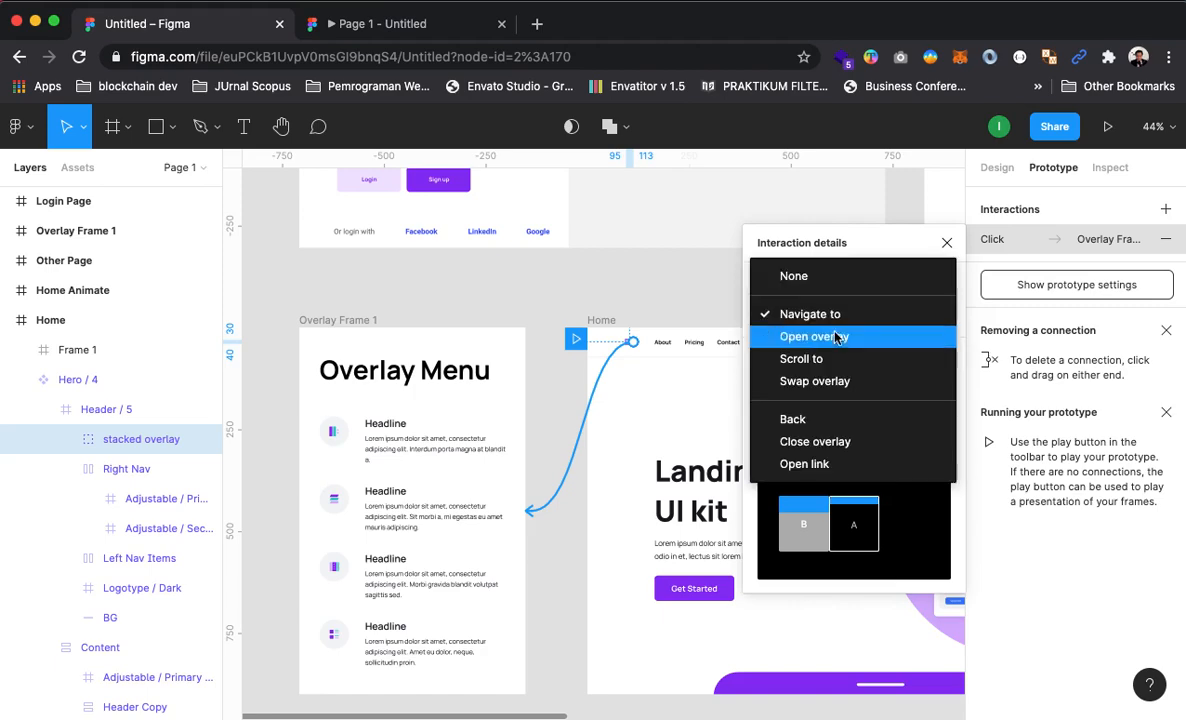
left_click(795, 336)
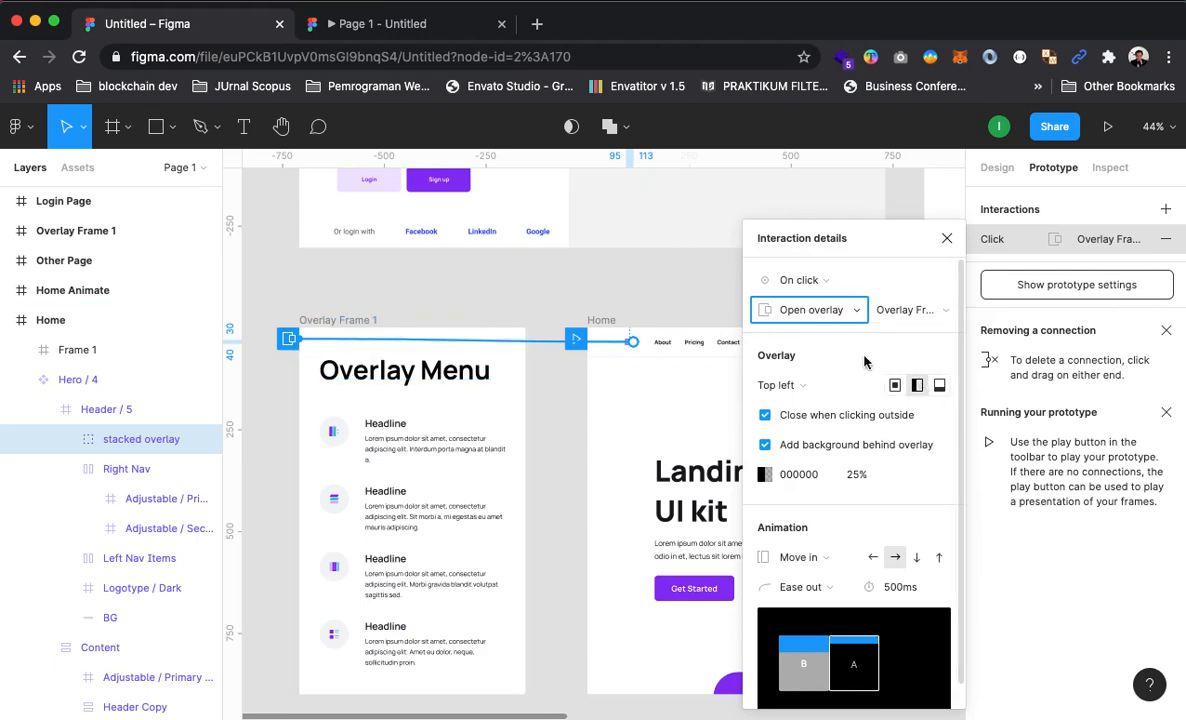
left_click(766, 389)
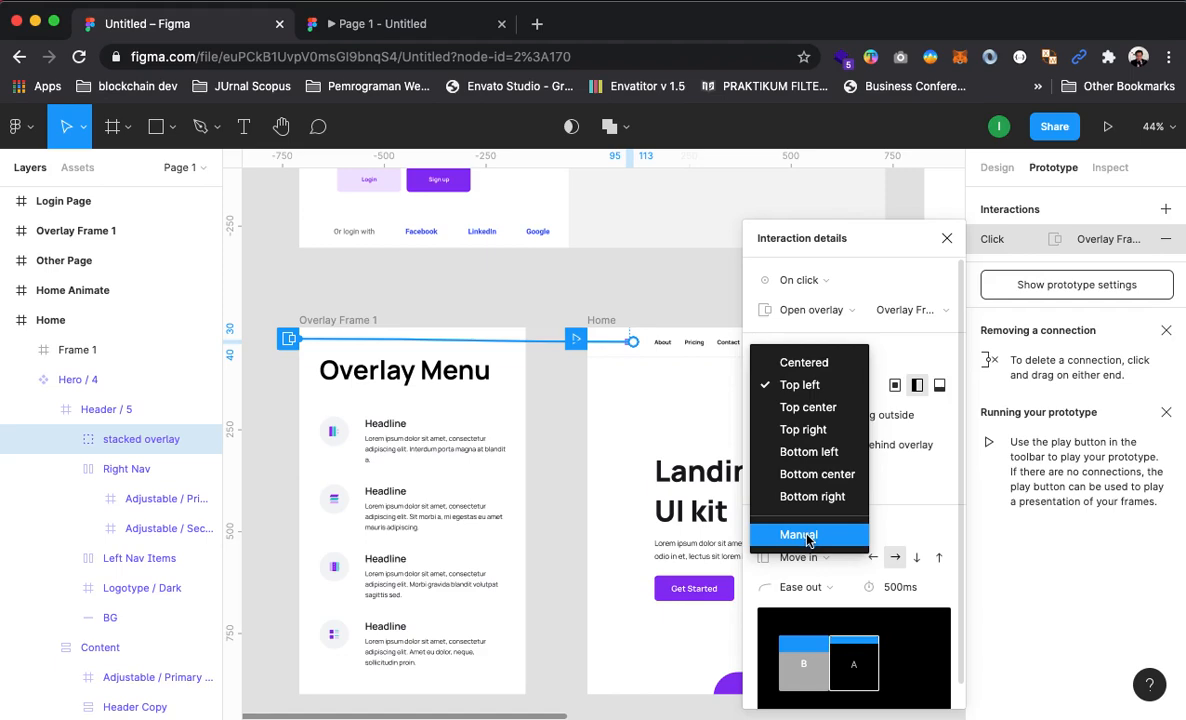
left_click(919, 348)
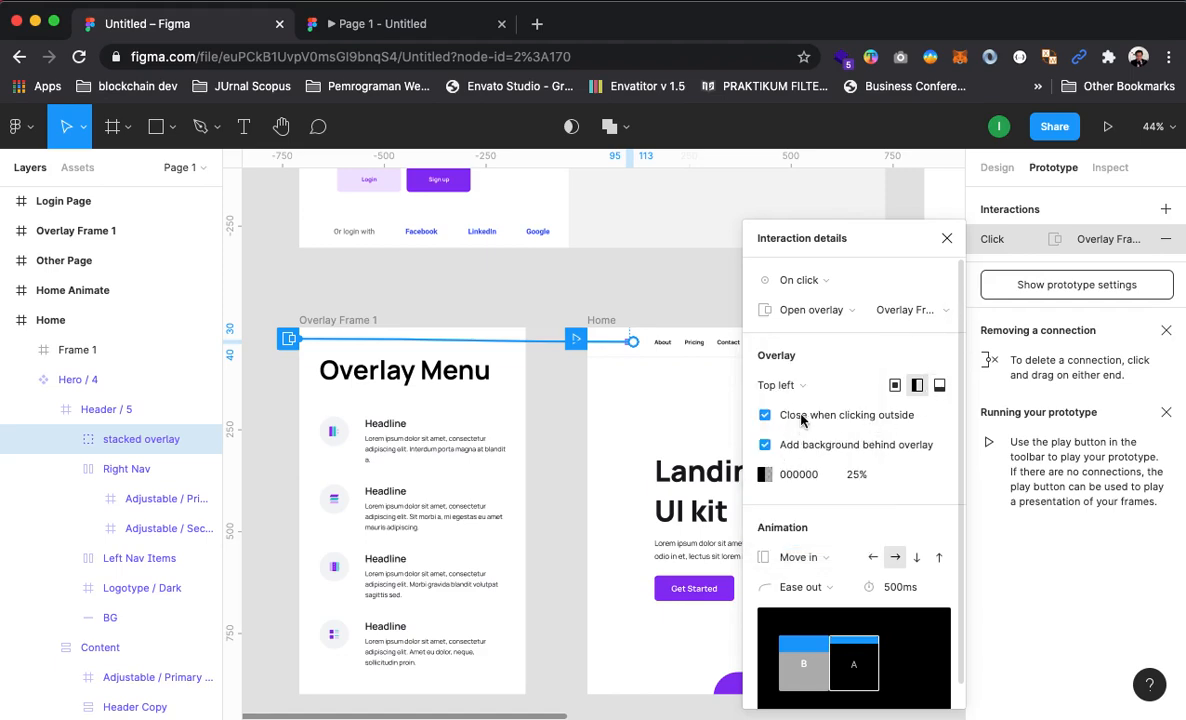
Toggle the overlay's Close when clicking outside and Add background behind overlay options off and on again, keeping the rightward Move in direction
left_click(765, 444)
left_click(765, 414)
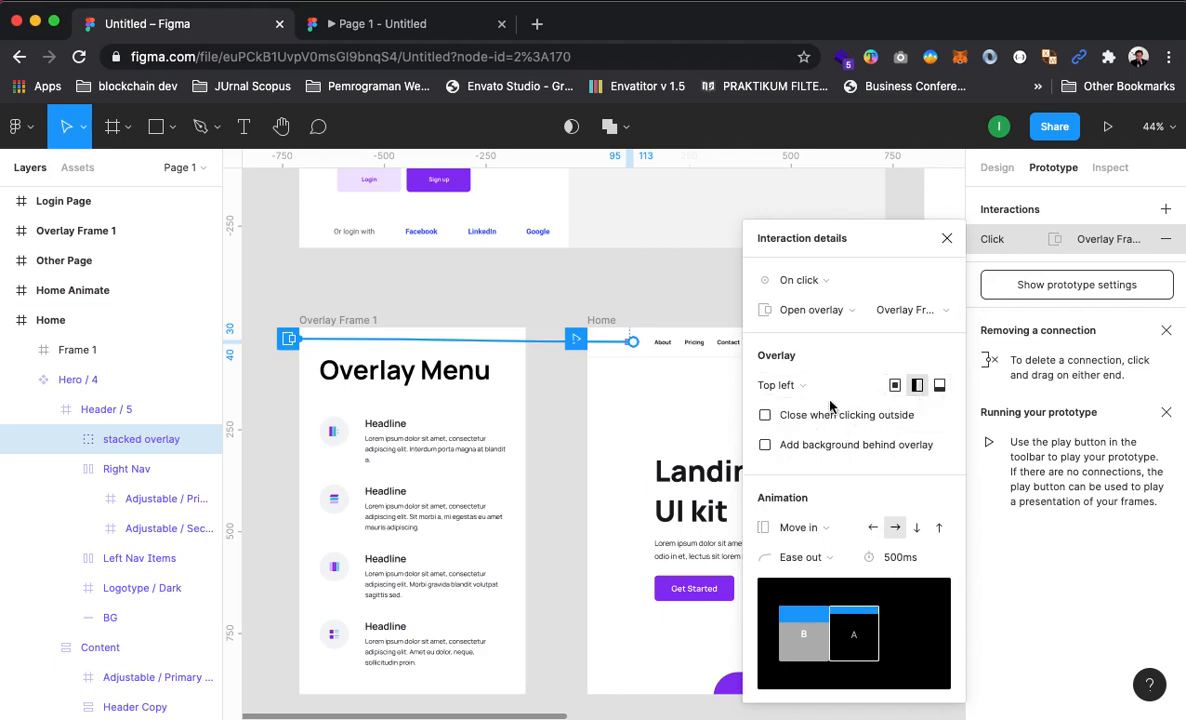
left_click(765, 415)
left_click(766, 446)
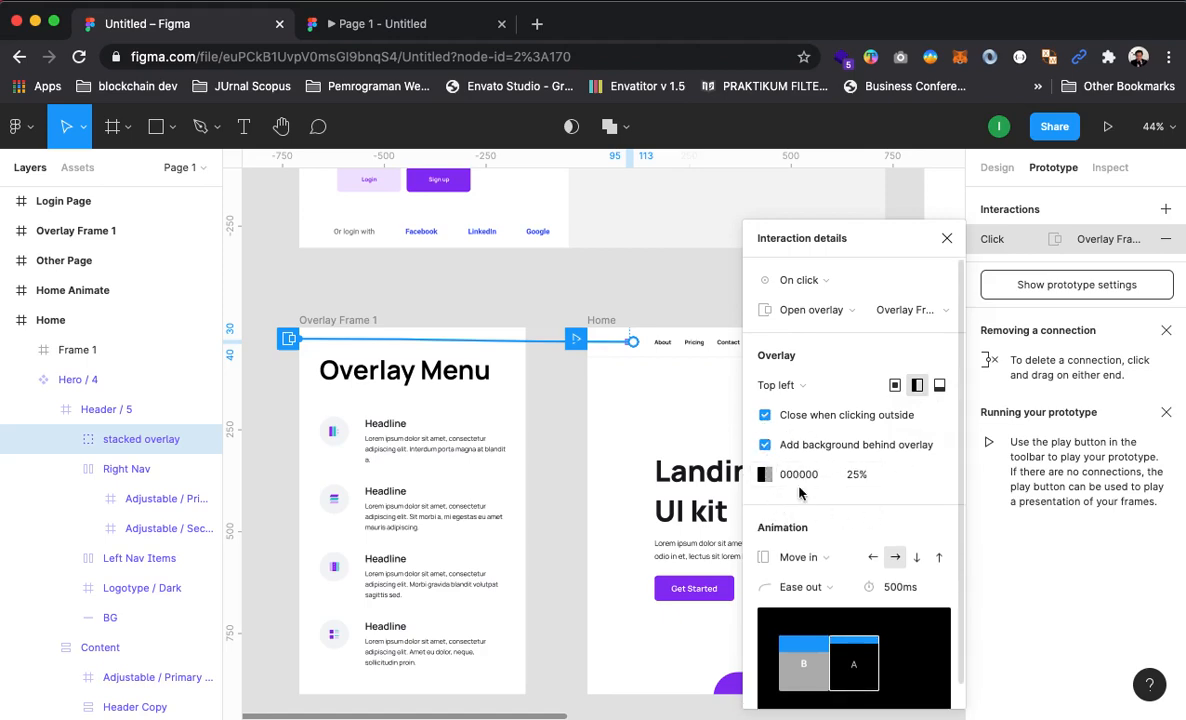
scroll(901, 524, "down", 1)
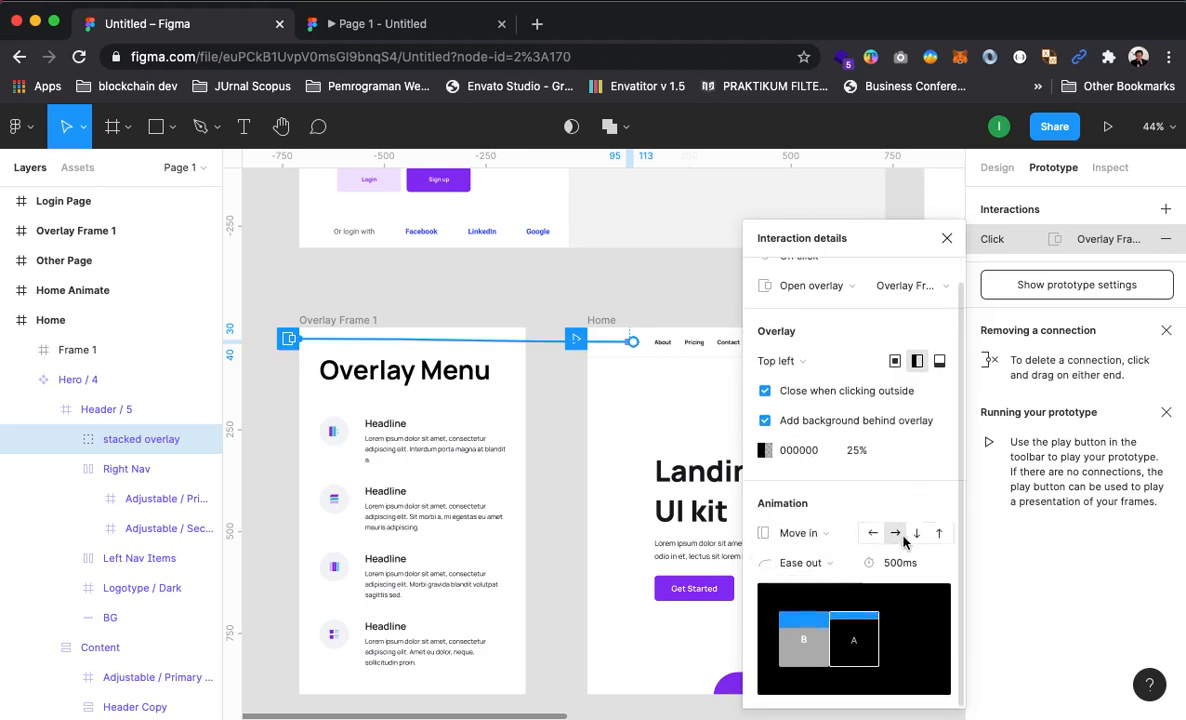
left_click(896, 533)
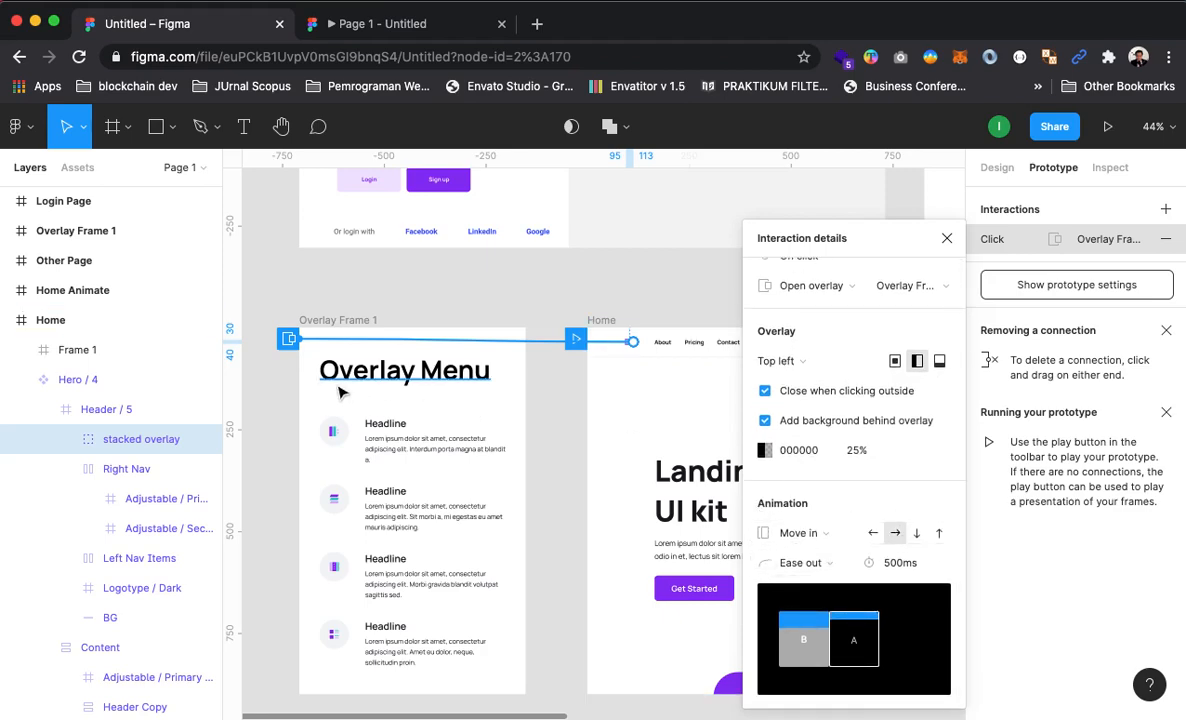
Run the prototype from Home at Fill scale, open the overlay with the header's menu icon and dismiss it from the dimmed background
left_click(1106, 126)
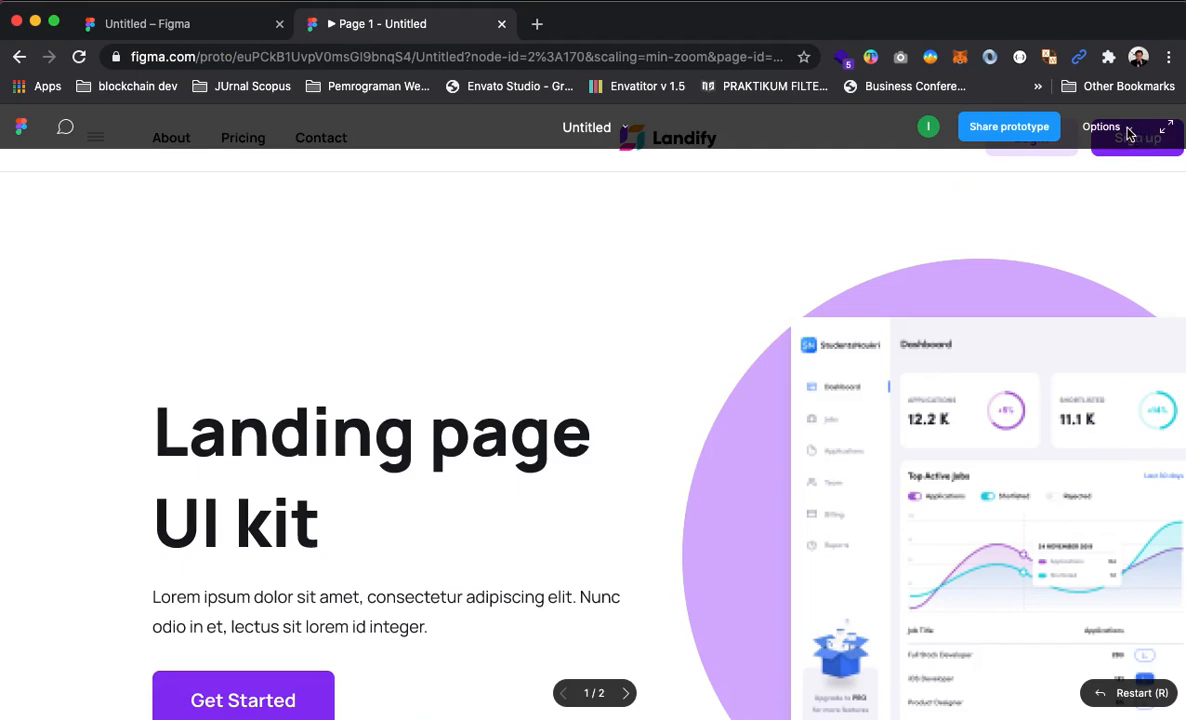
left_click(1128, 129)
left_click(1018, 214)
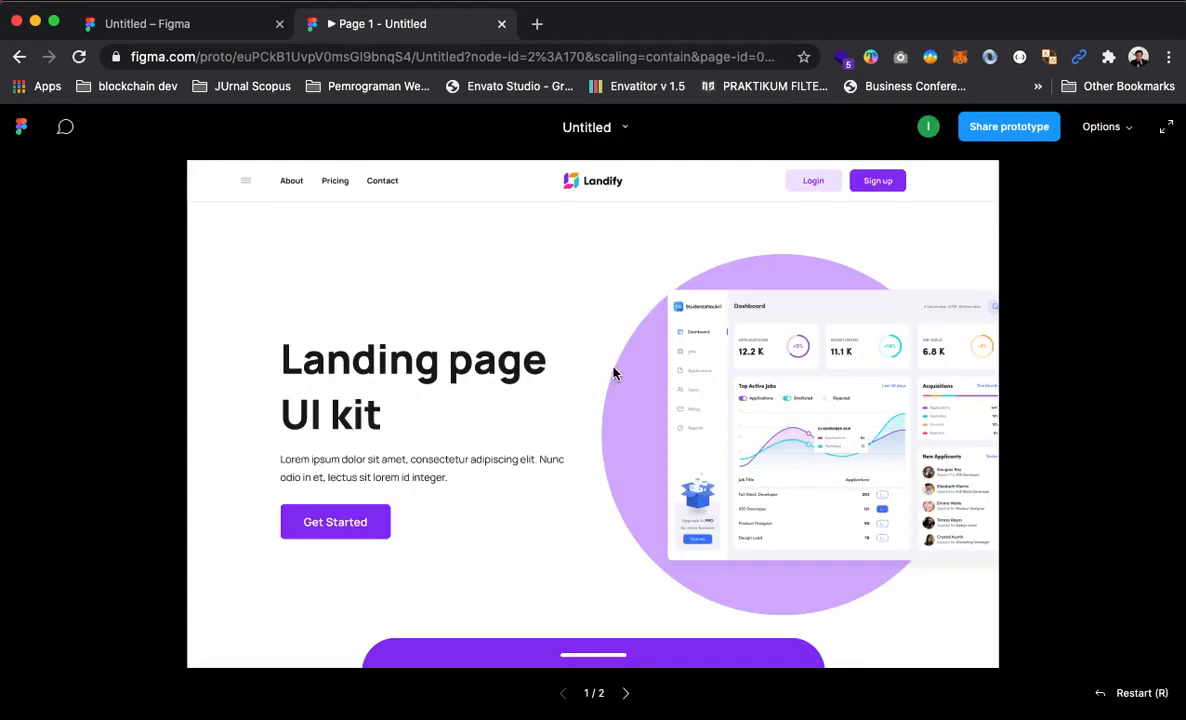
left_click(246, 185)
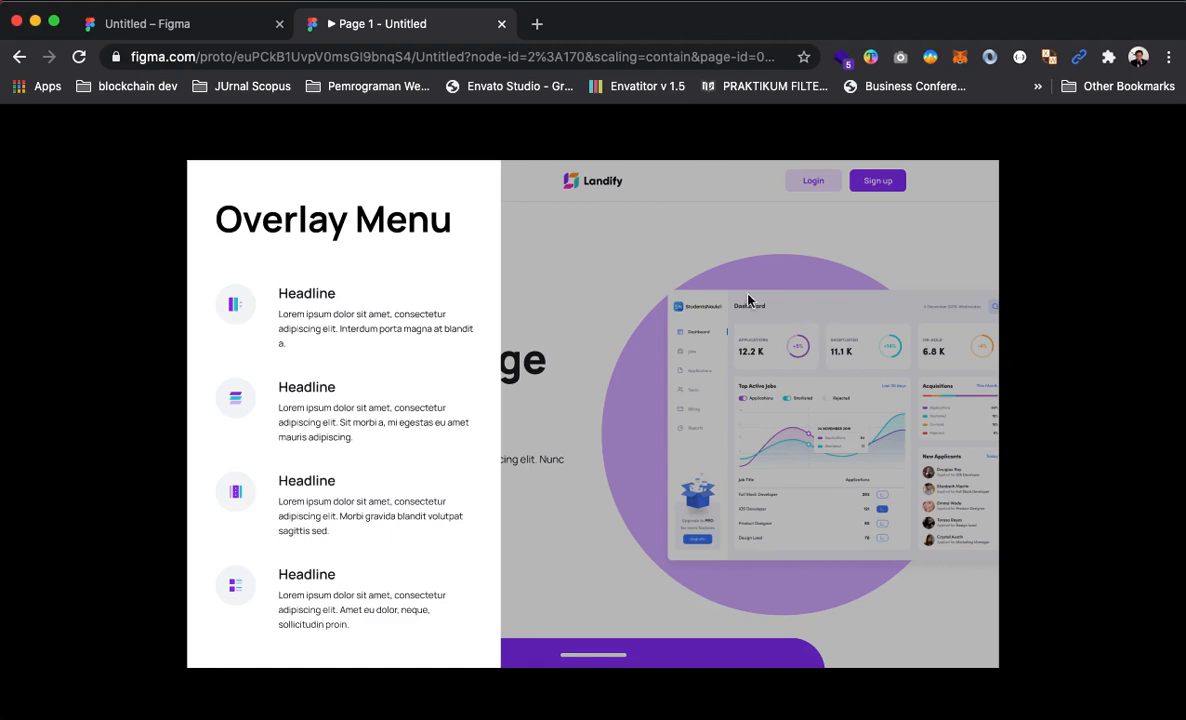
left_click(615, 268)
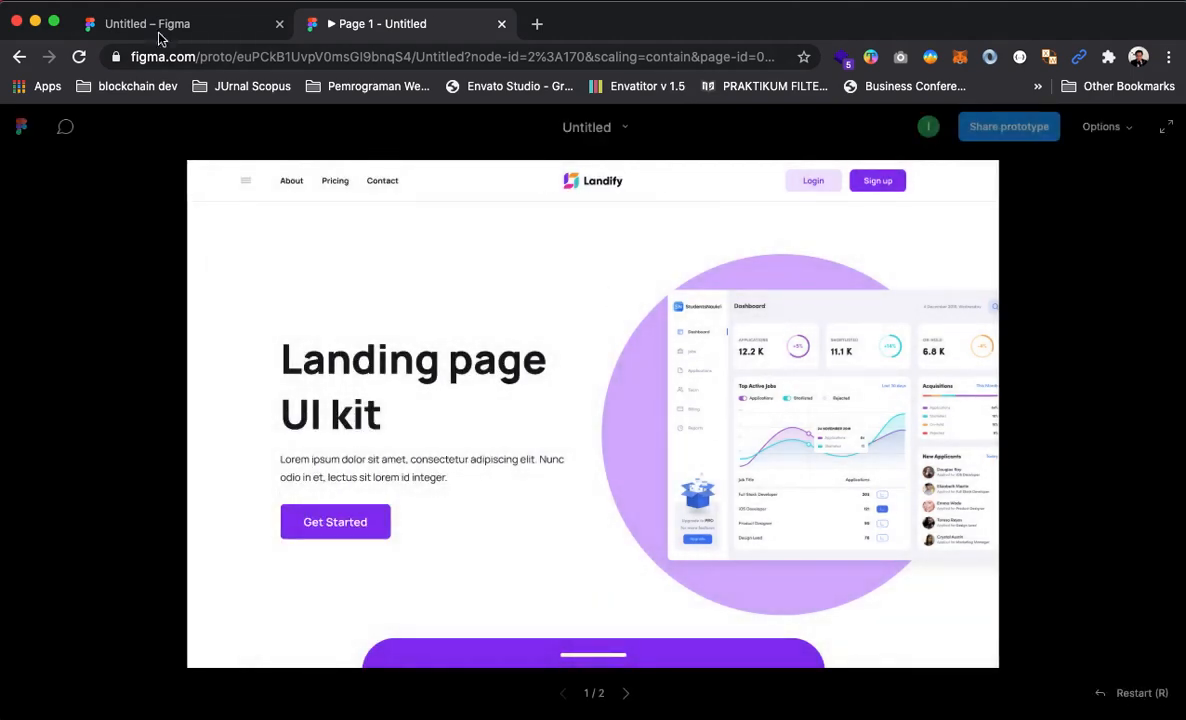
Return to the design file and set the menu icon's Move in animation duration to 1500 ms
left_click(147, 36)
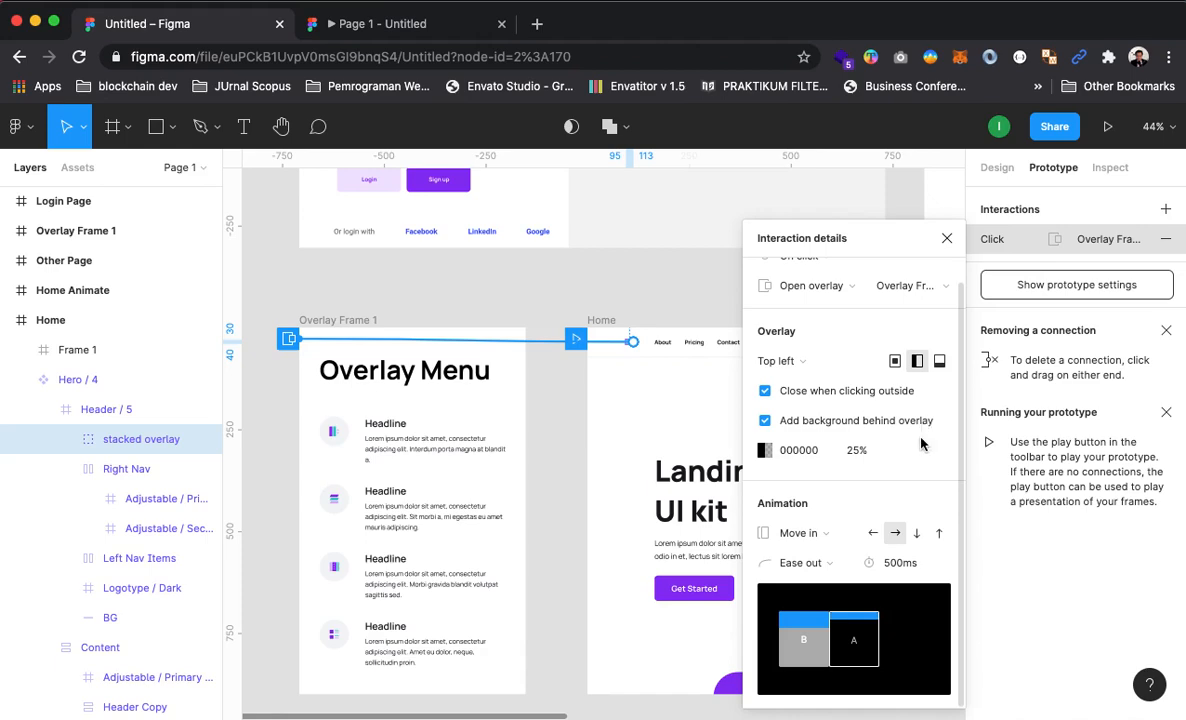
left_click(887, 567)
left_click(886, 567)
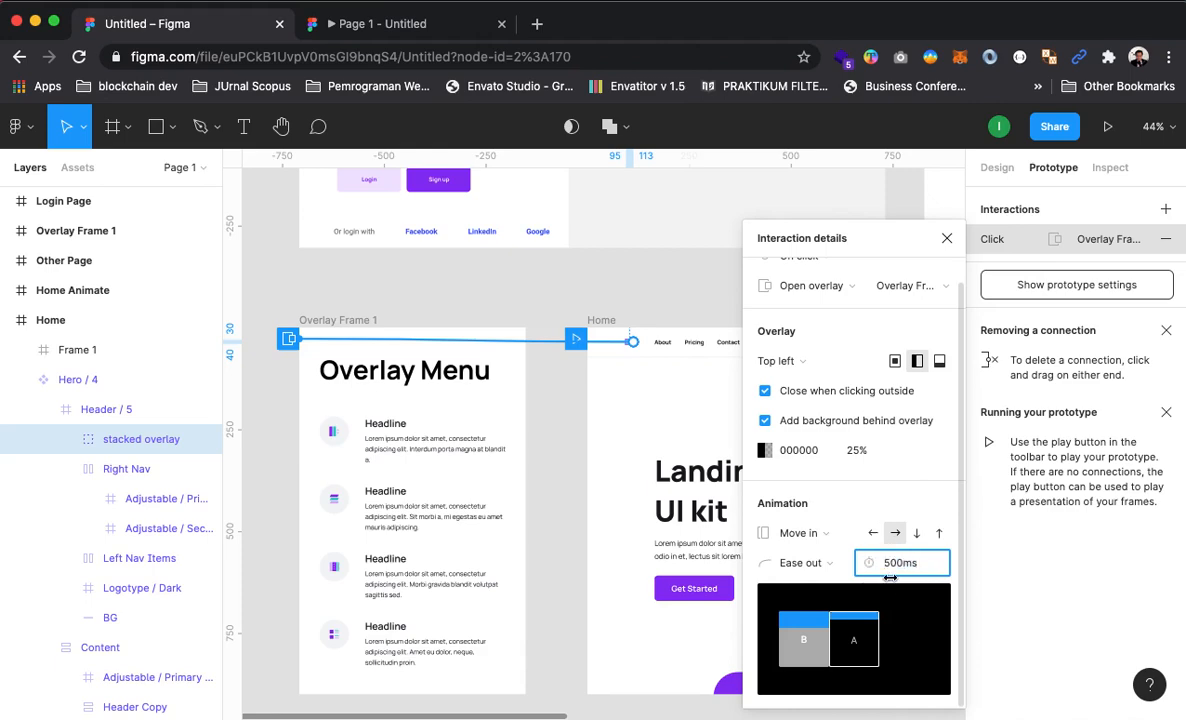
Run the prototype at Fill scale to test the slower overlay animation, opening the menu and closing it from outside the overlay
left_click(1105, 128)
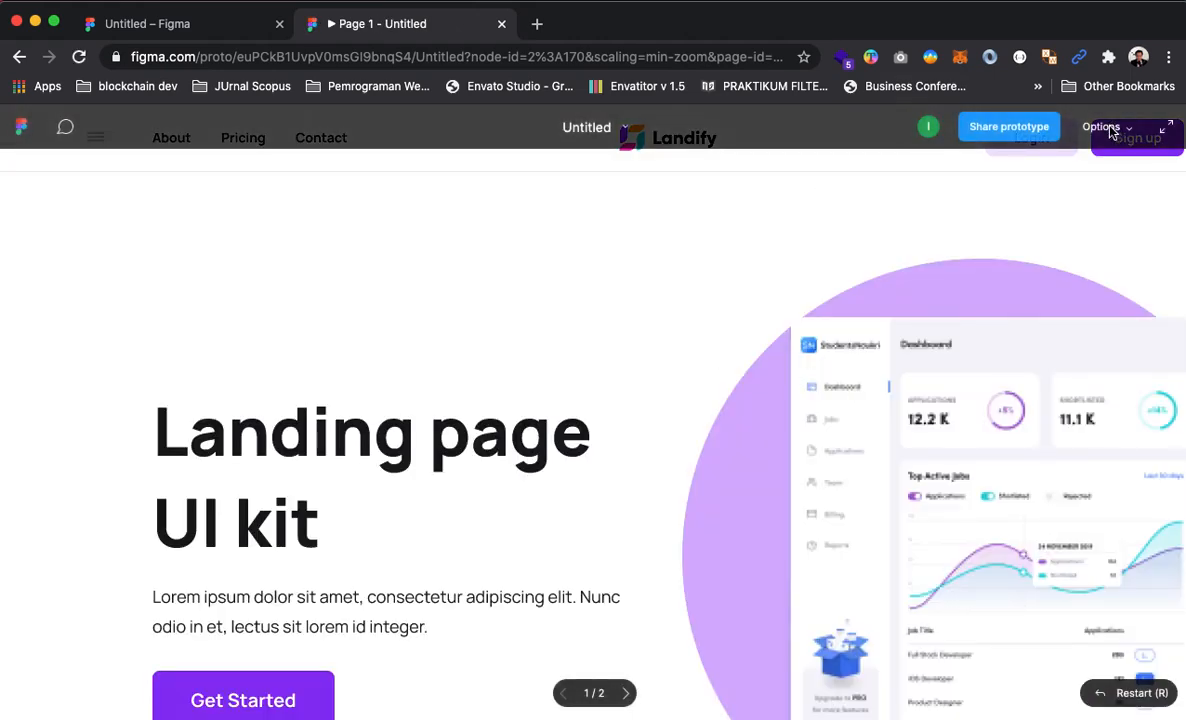
left_click(1105, 127)
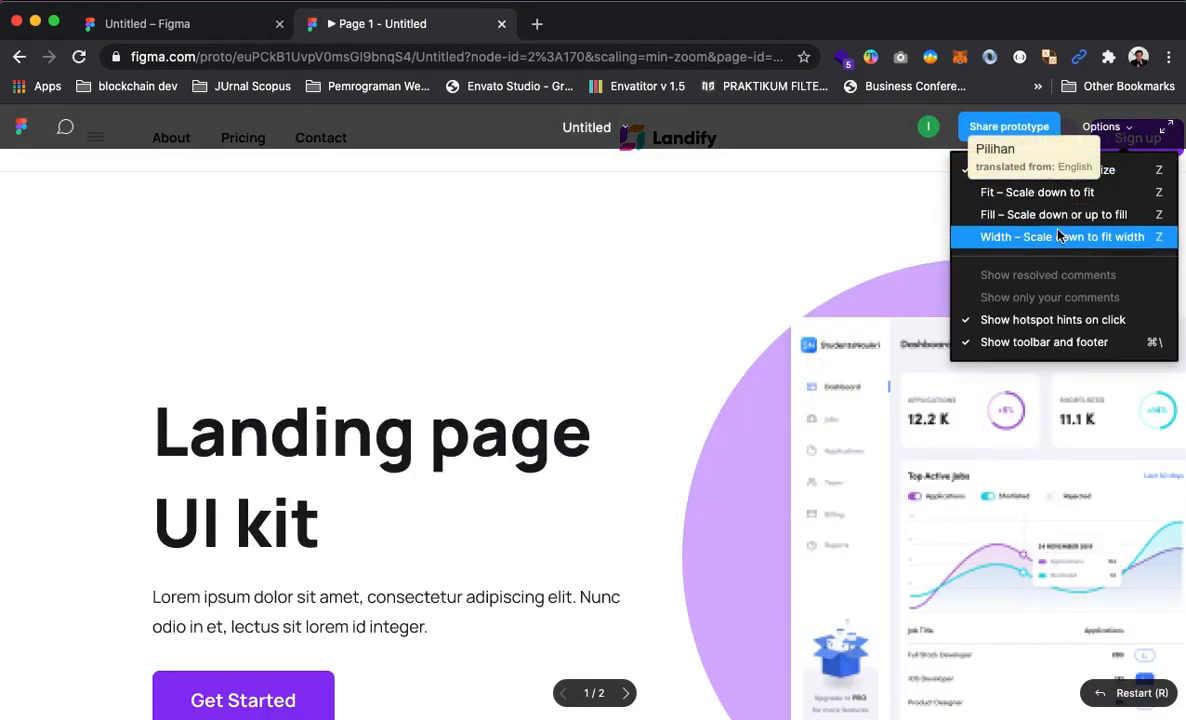
left_click(1040, 211)
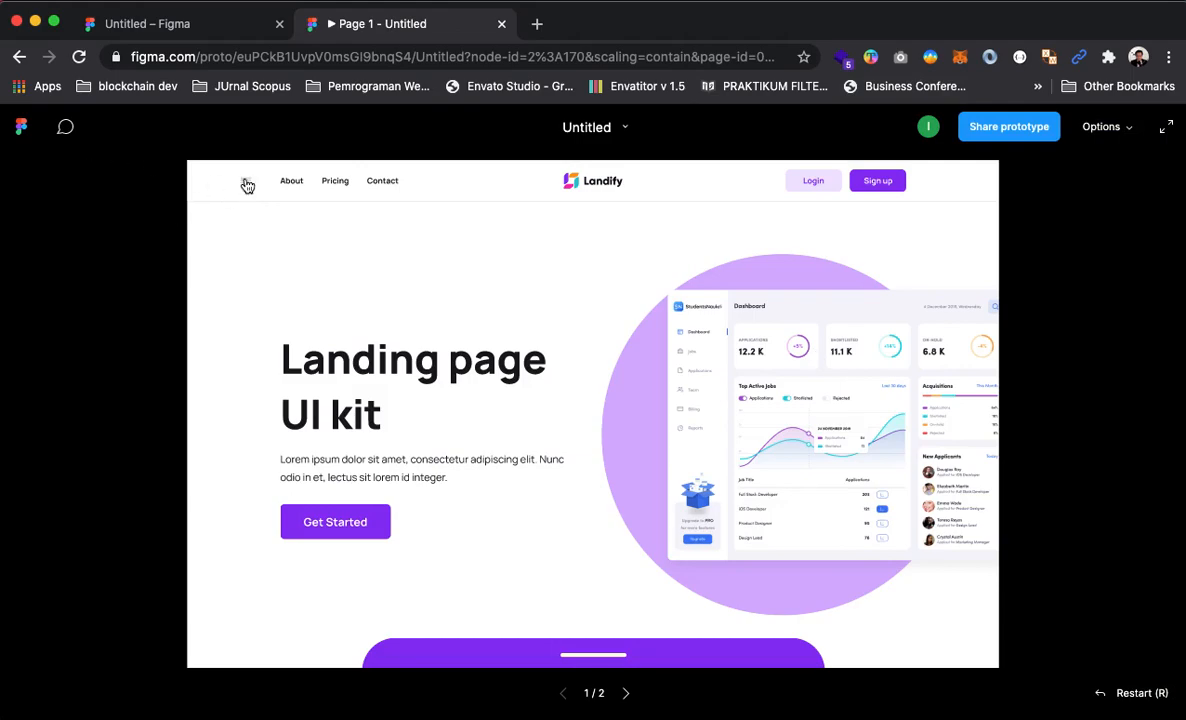
left_click(246, 186)
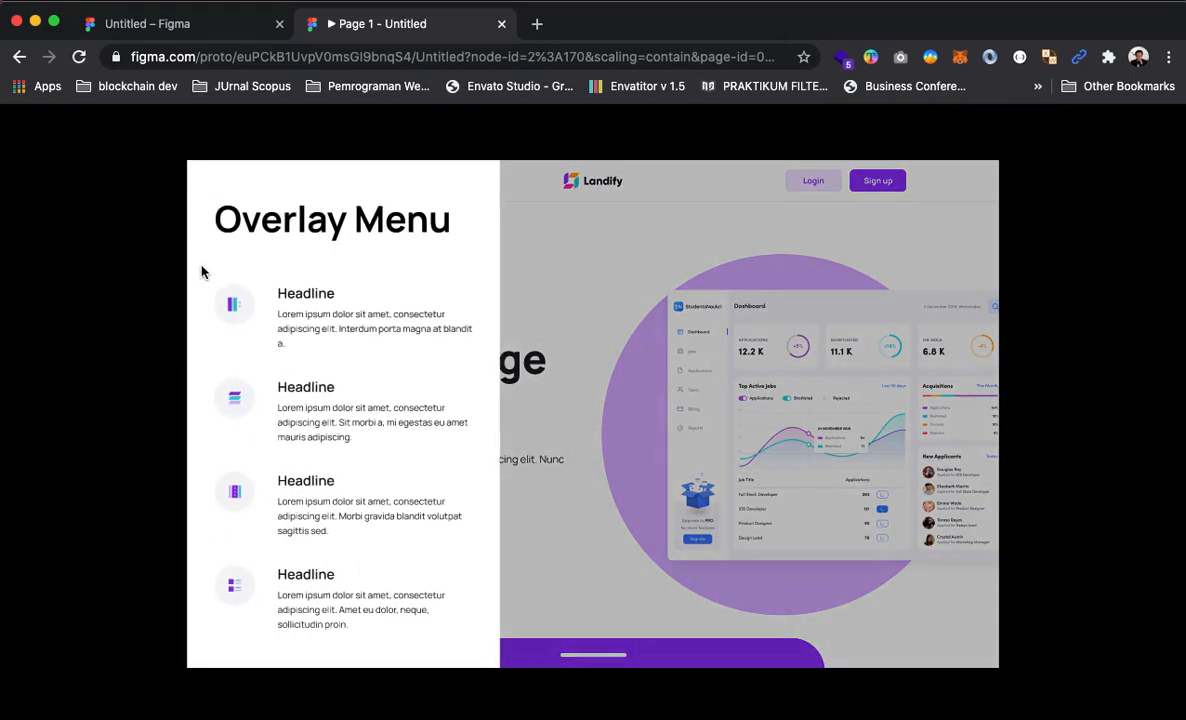
left_click_drag(463, 188, 535, 228)
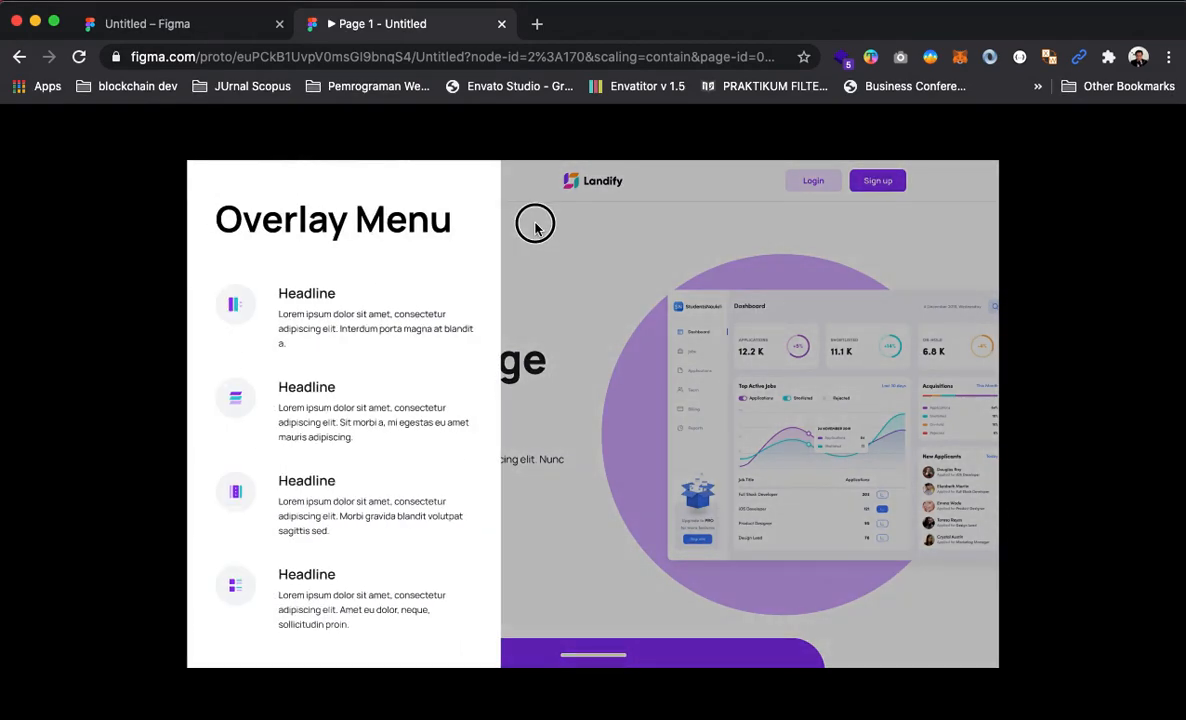
left_click(605, 235)
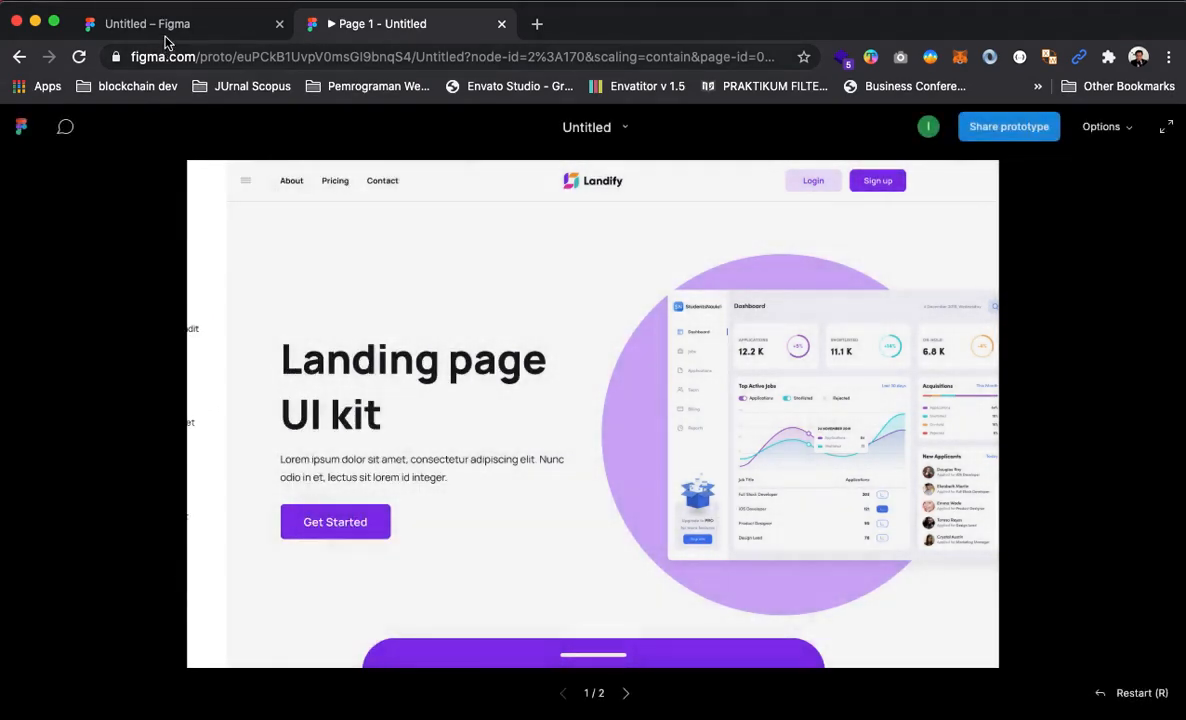
Return to the design file and delete Overlay Frame 1's On drag Close overlay connection
left_click(163, 26)
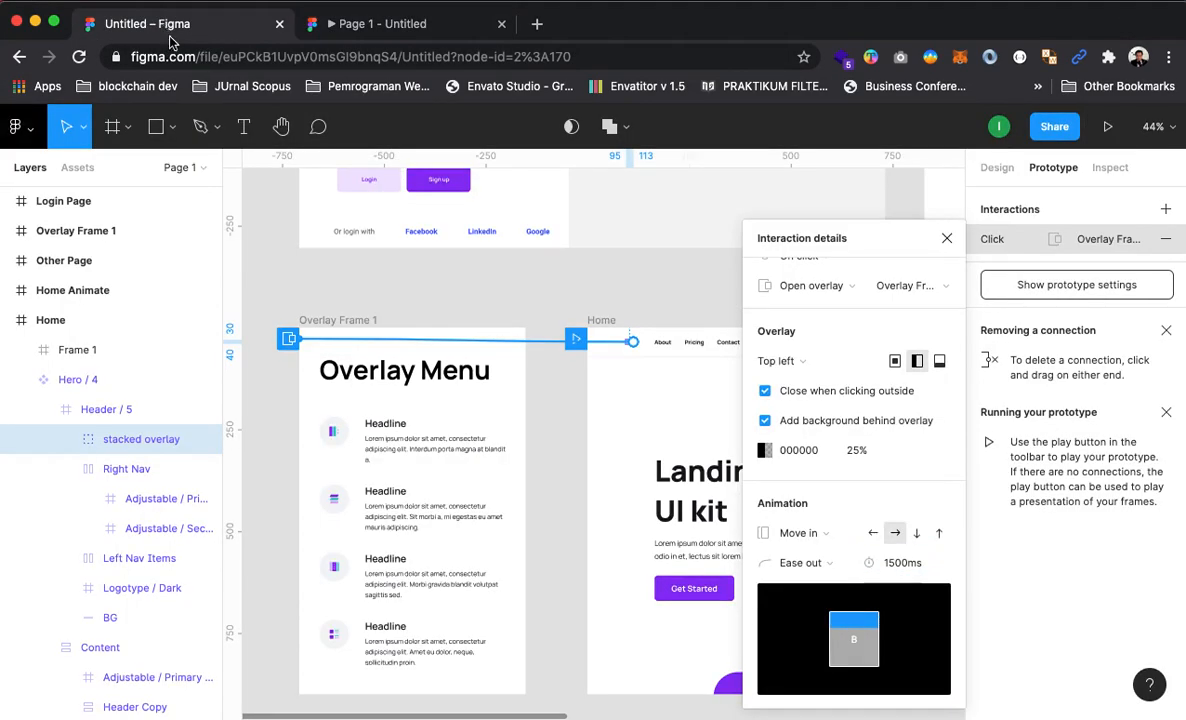
scroll(580, 440, "down", 1)
left_click(513, 358)
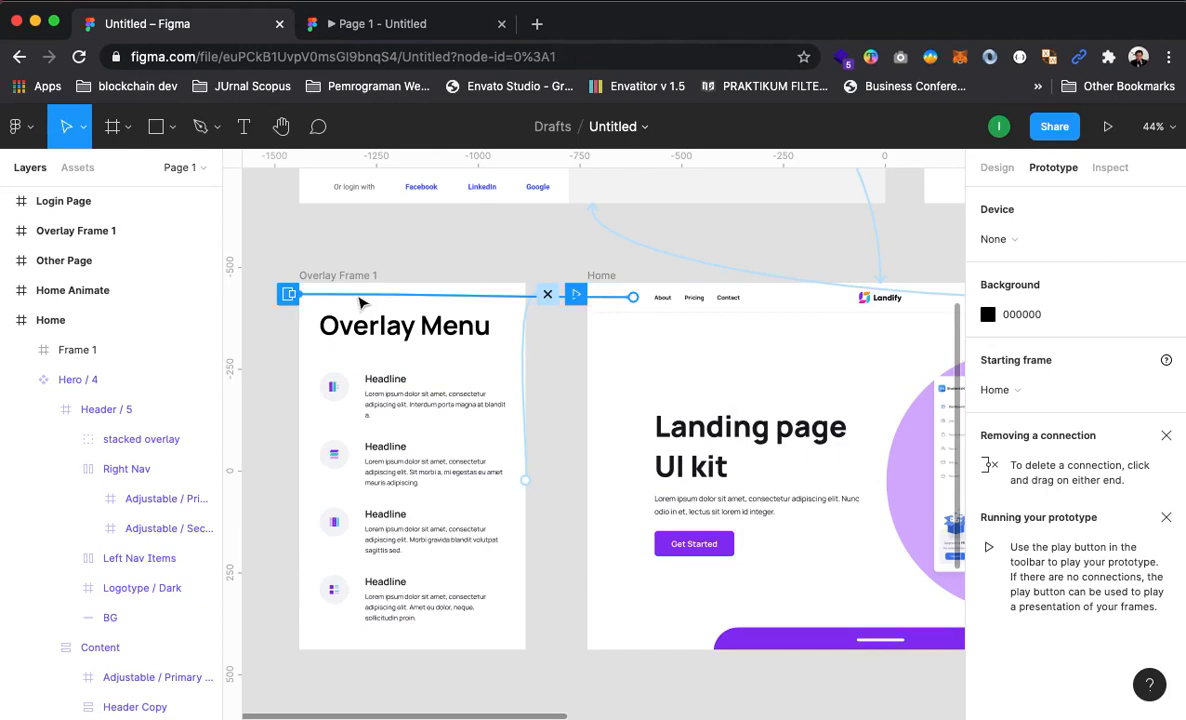
left_click(524, 363)
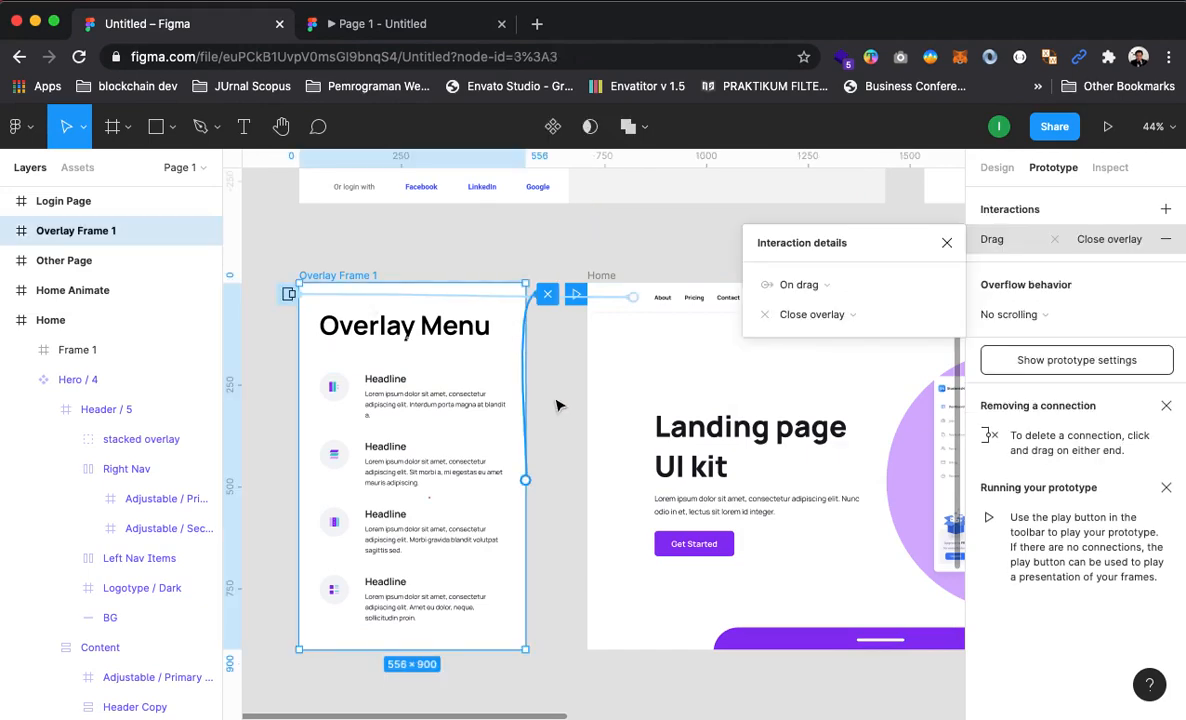
key("BackSpace")
left_click(471, 251)
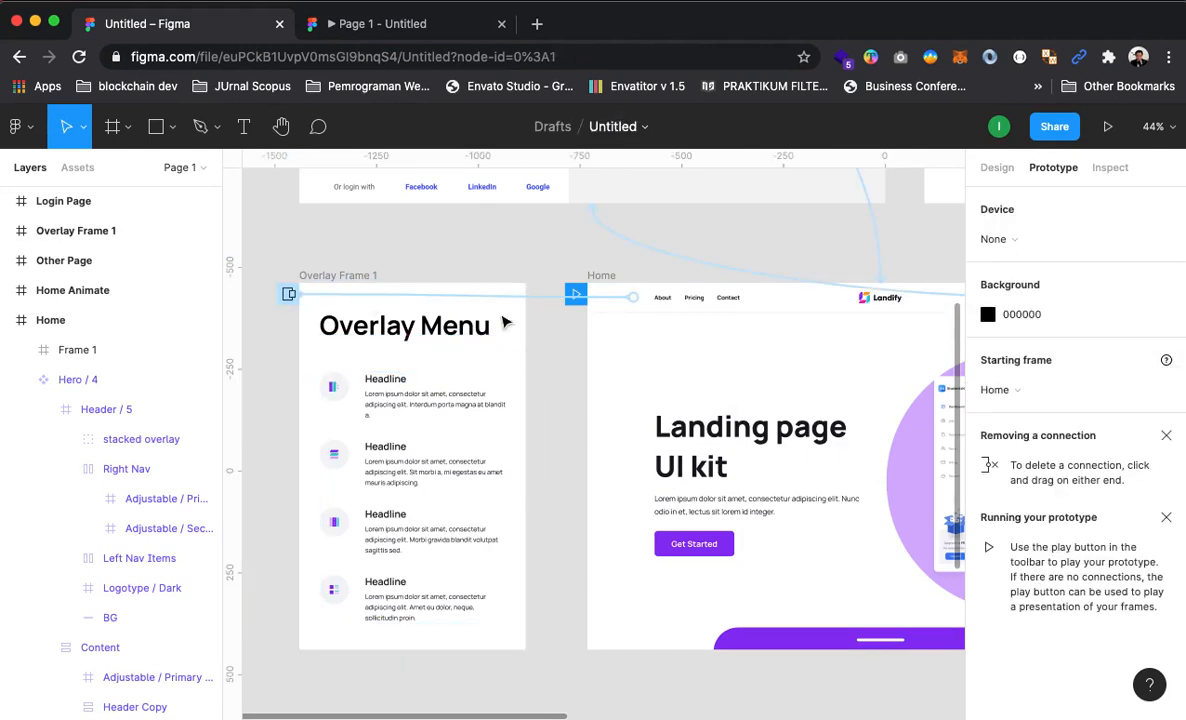
Run the prototype at Fill scale and open the overlay menu to test it without the close connection
left_click(1107, 126)
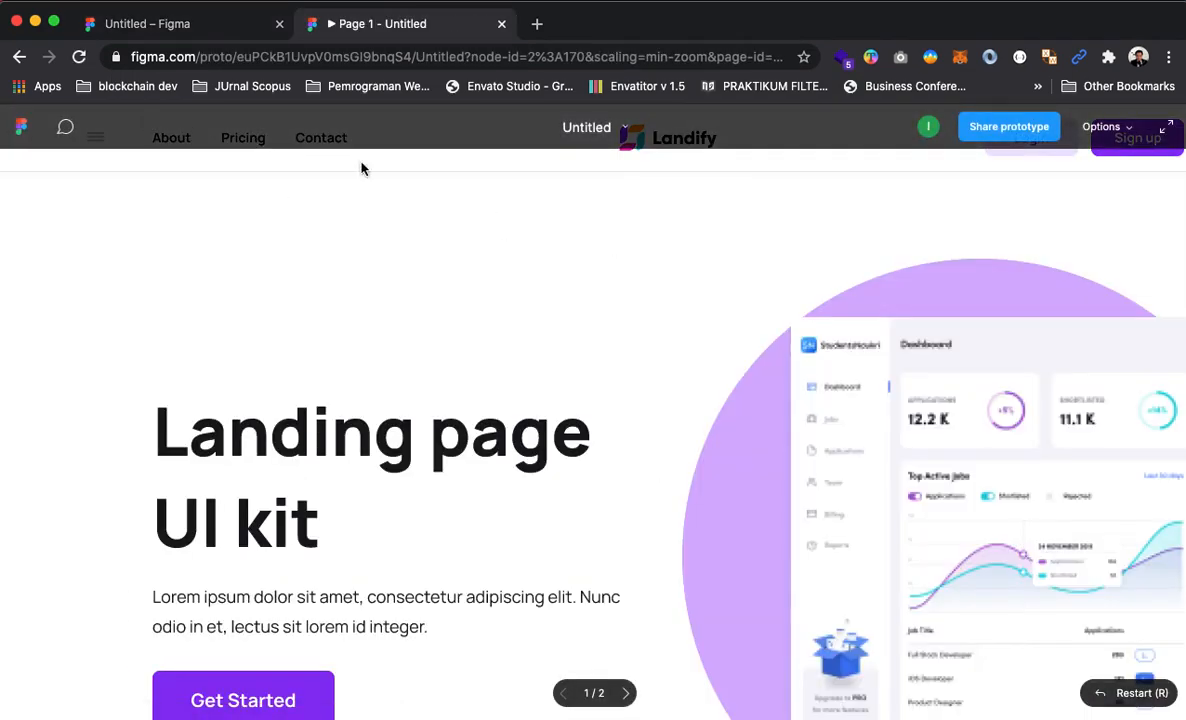
left_click(1110, 127)
left_click(1022, 214)
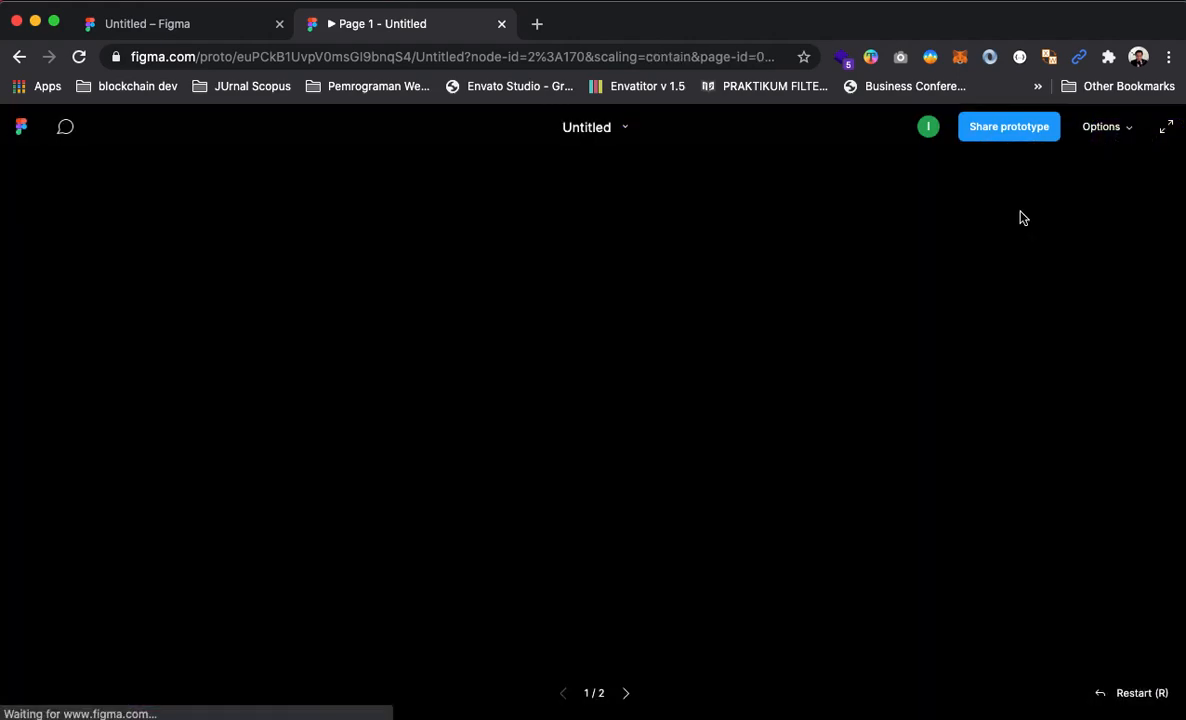
left_click(246, 186)
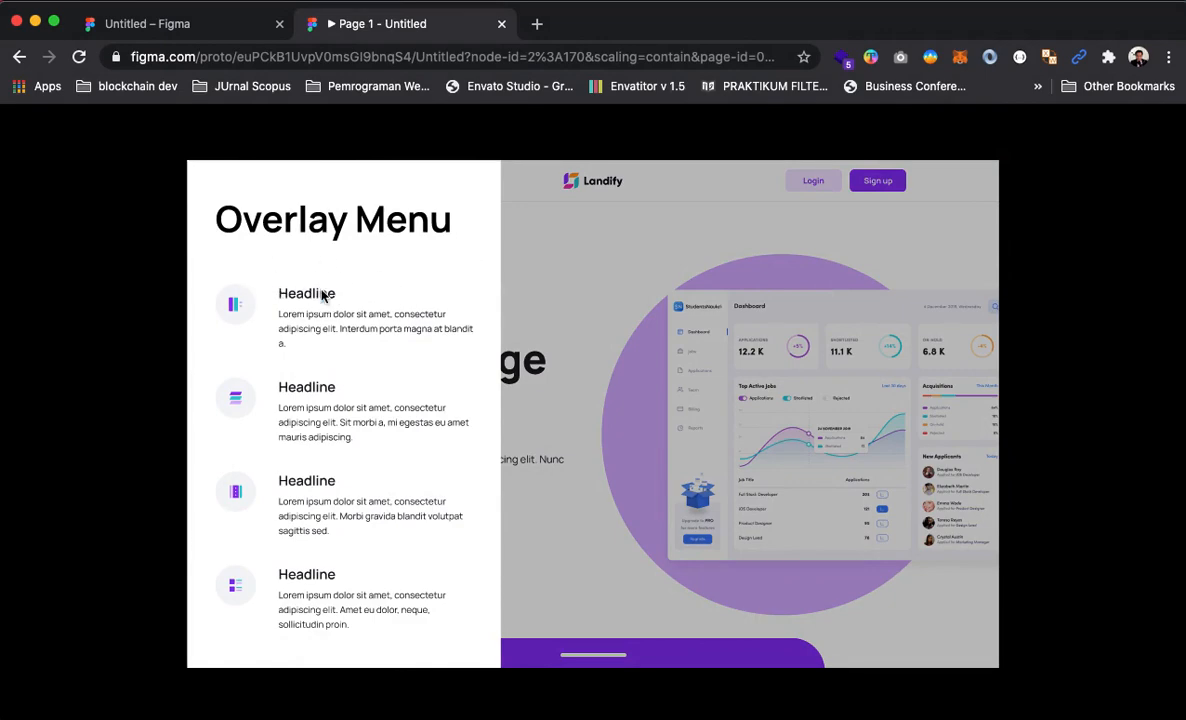
Return to the design file, connect Overlay Frame 1 to Home and set the interaction to On drag with Close overlay
left_click(155, 25)
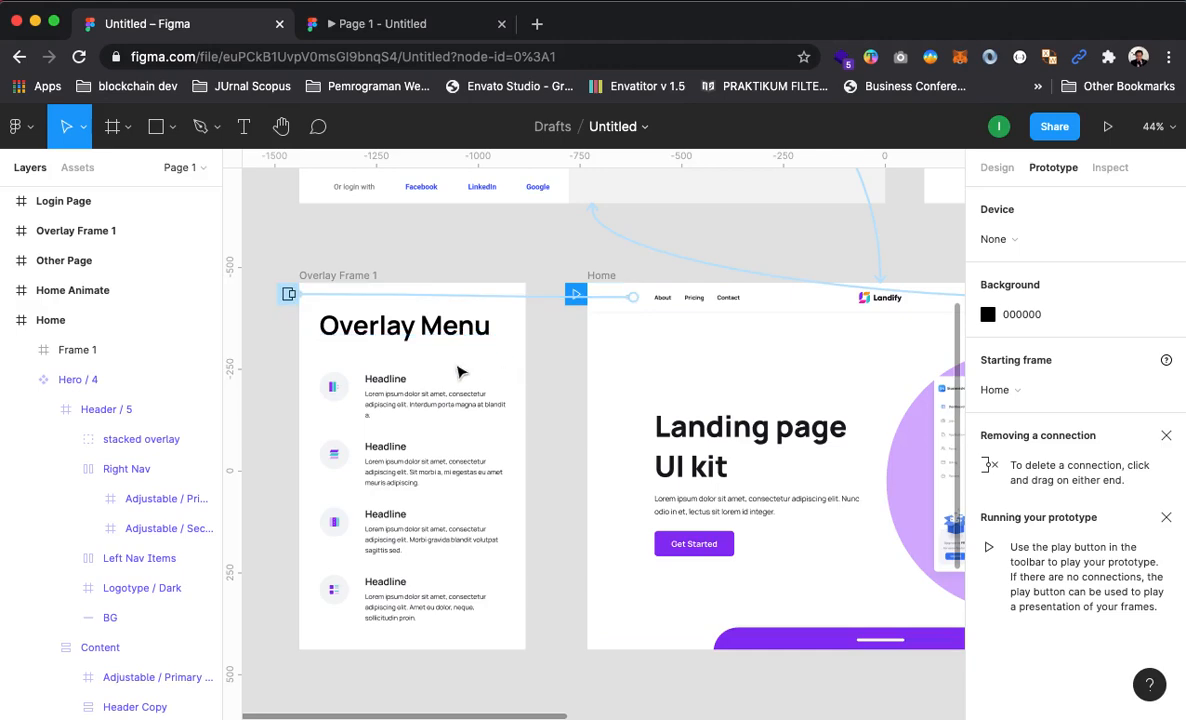
left_click(58, 229)
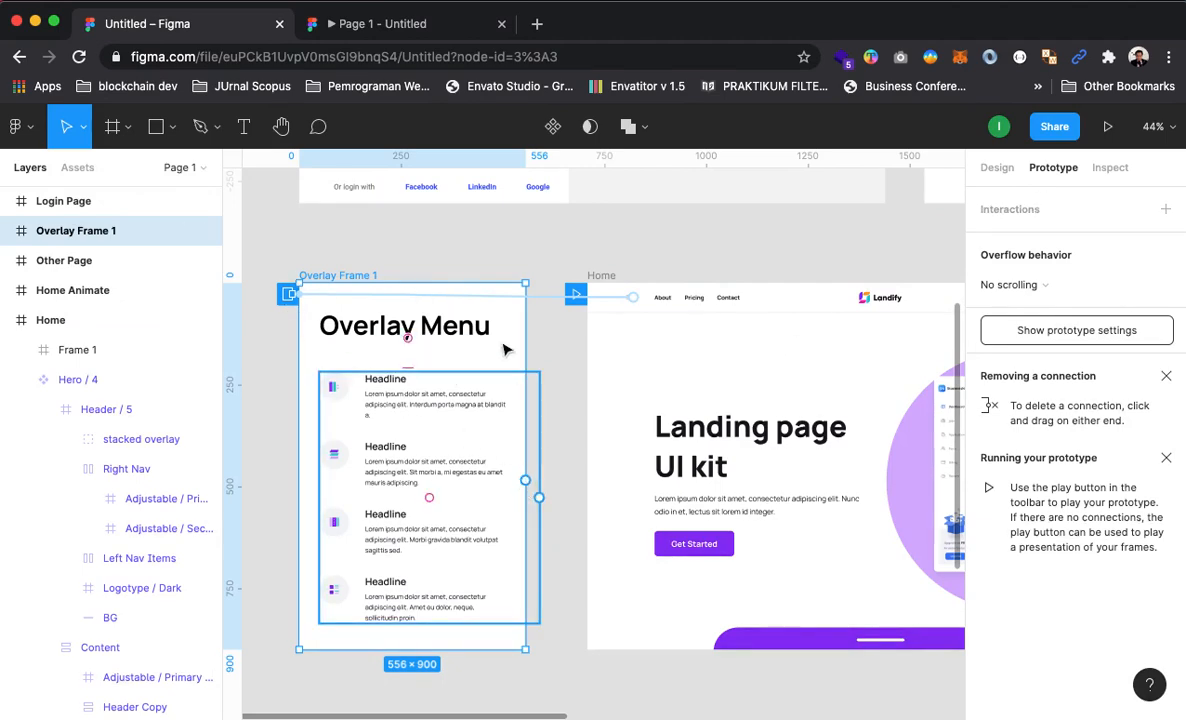
left_click_drag(525, 480, 606, 426)
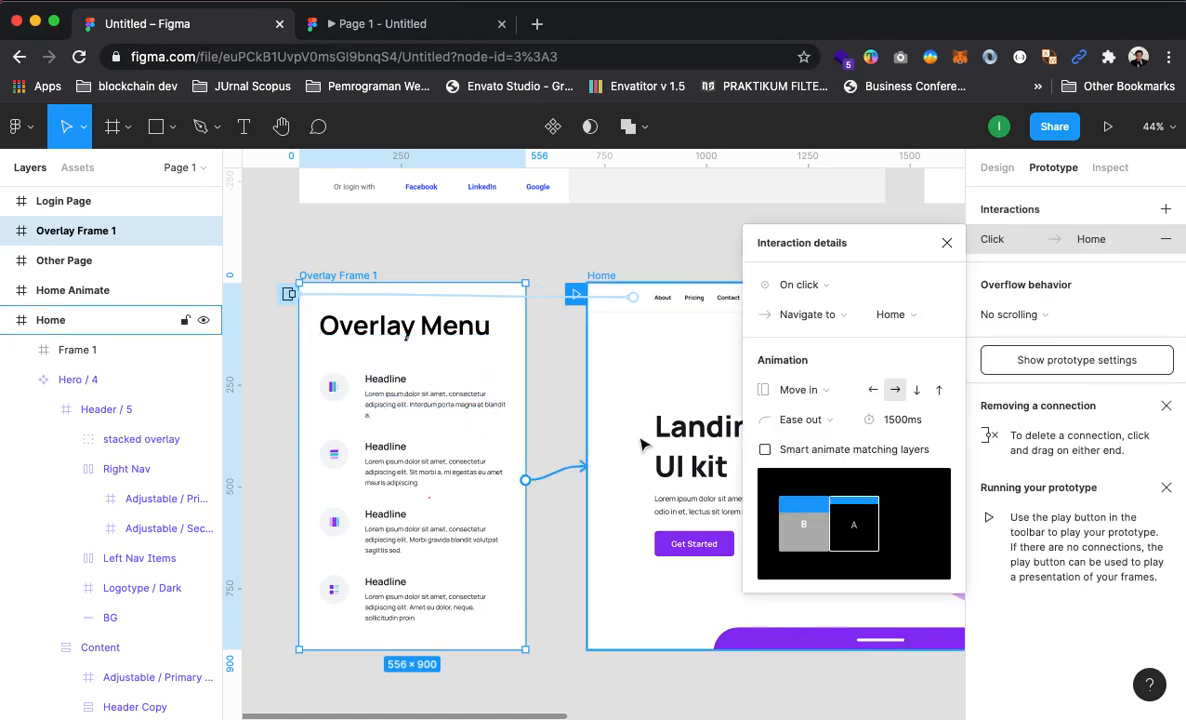
left_click(812, 288)
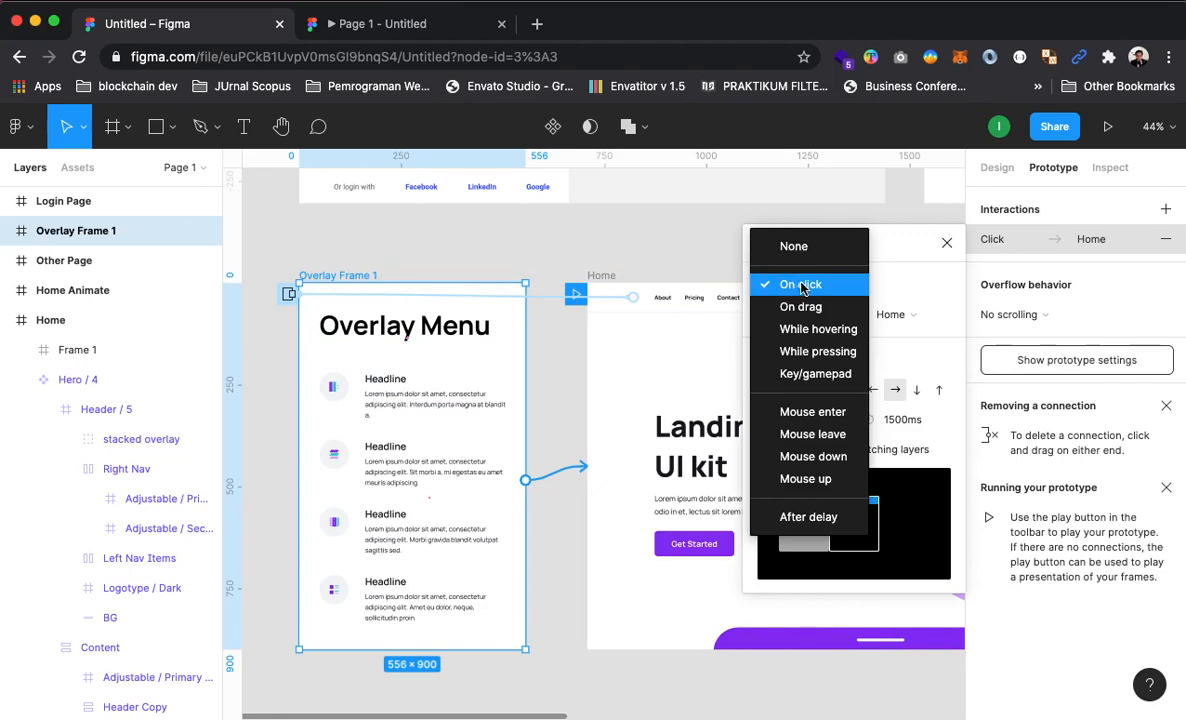
left_click(800, 307)
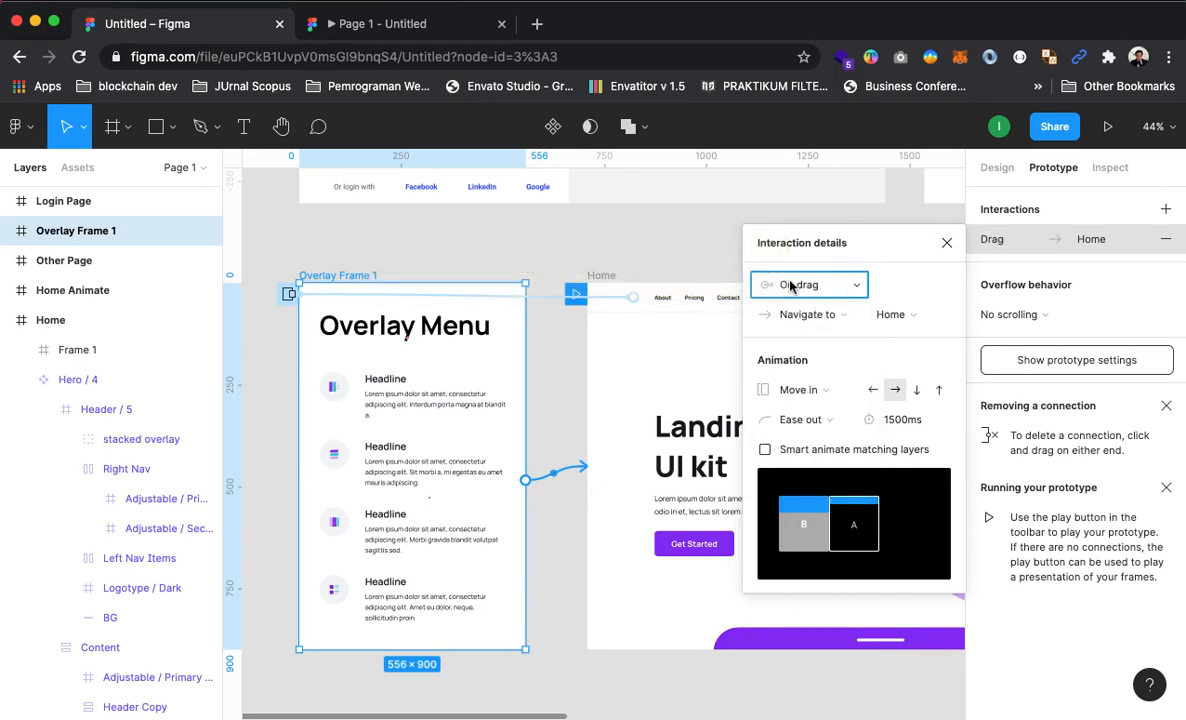
left_click(827, 316)
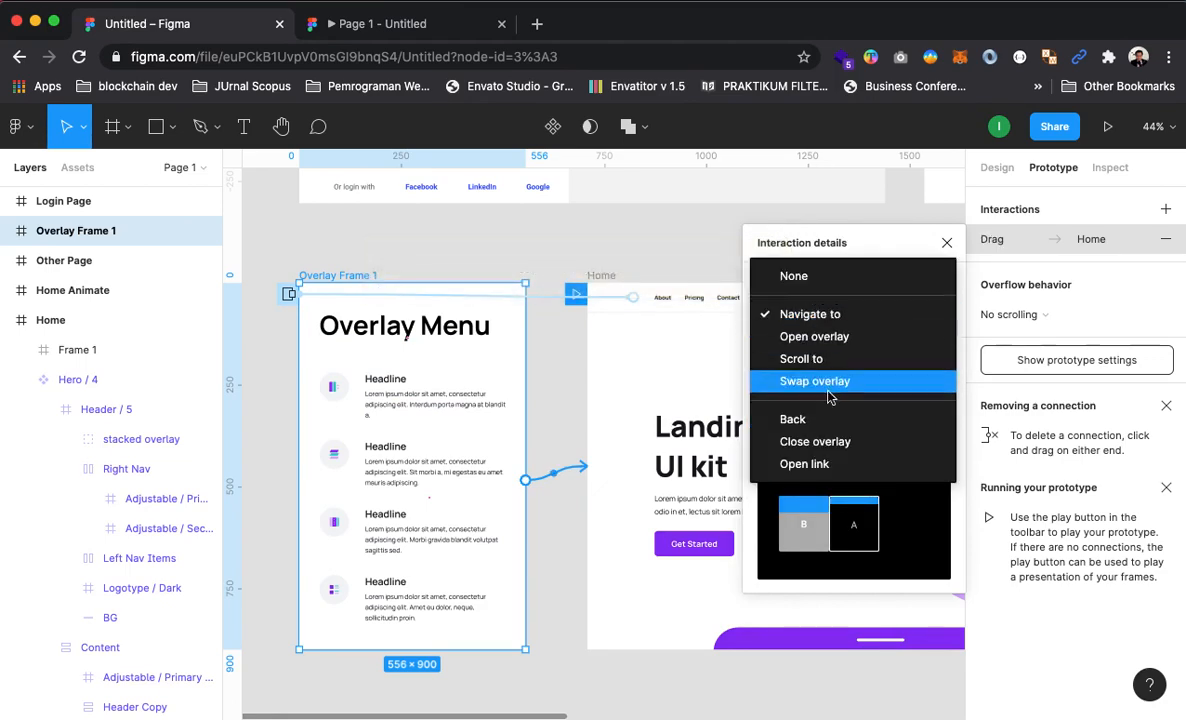
left_click(810, 442)
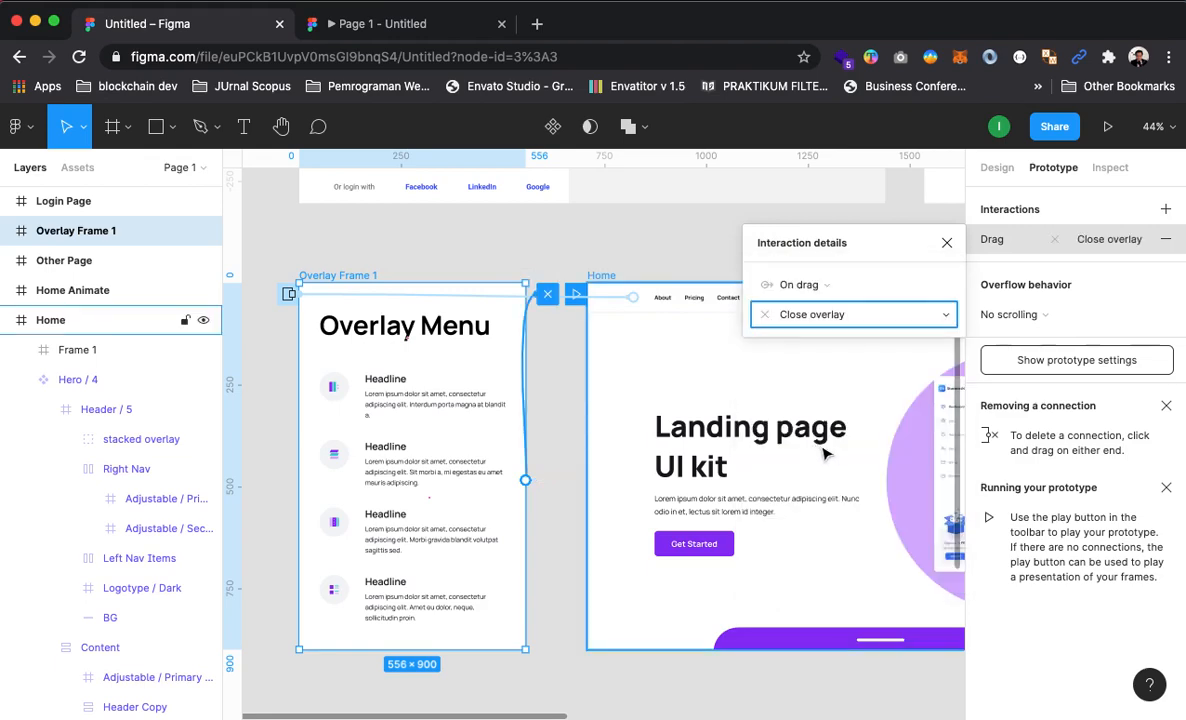
Run the prototype at Fill scale and test closing the overlay by swiping it away, reopening it from the menu icon
left_click(1107, 126)
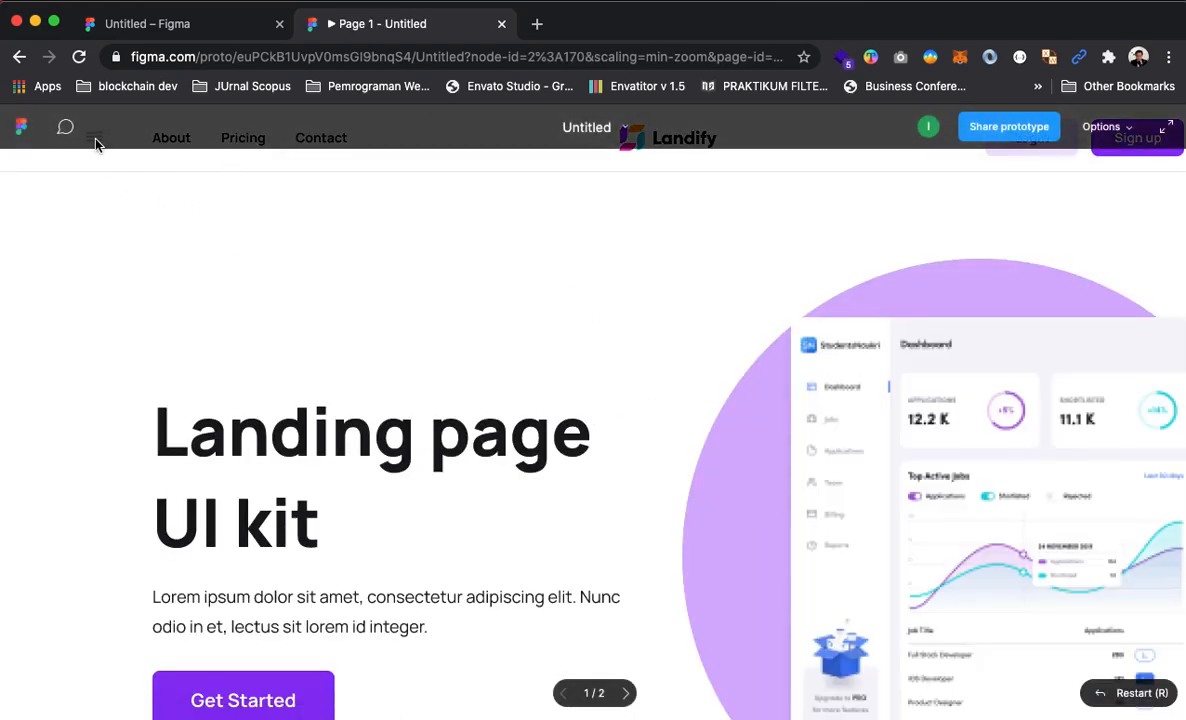
left_click(1128, 130)
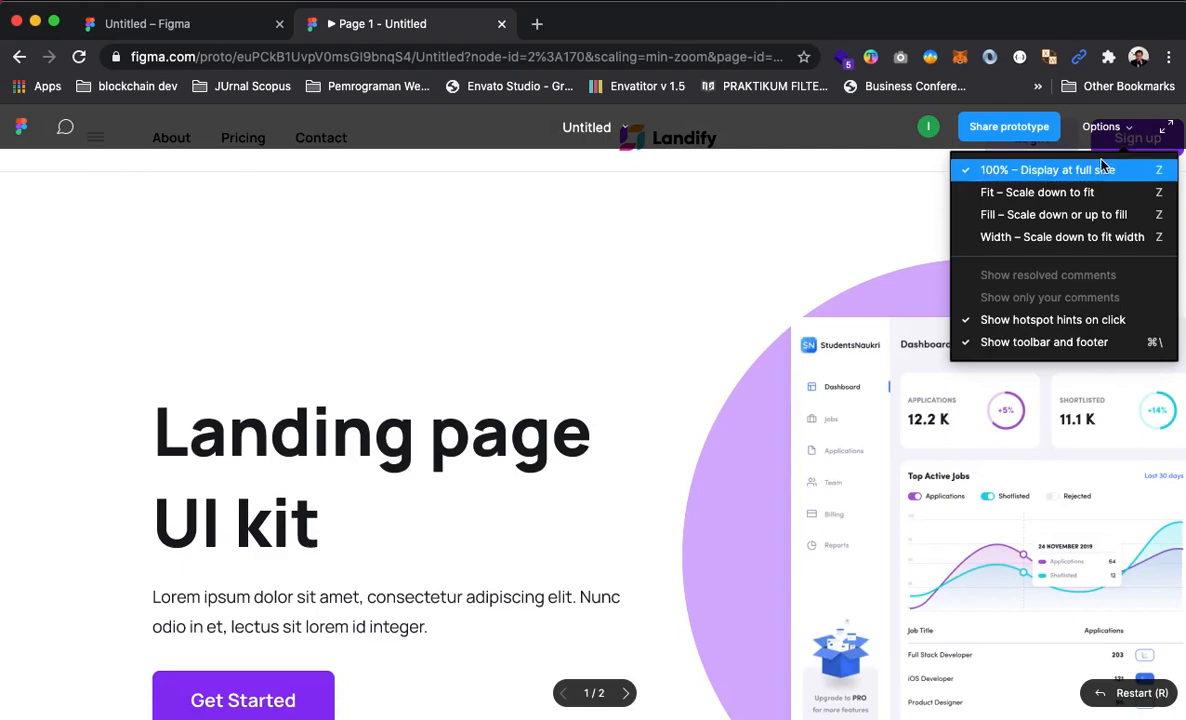
left_click(1032, 217)
left_click(246, 186)
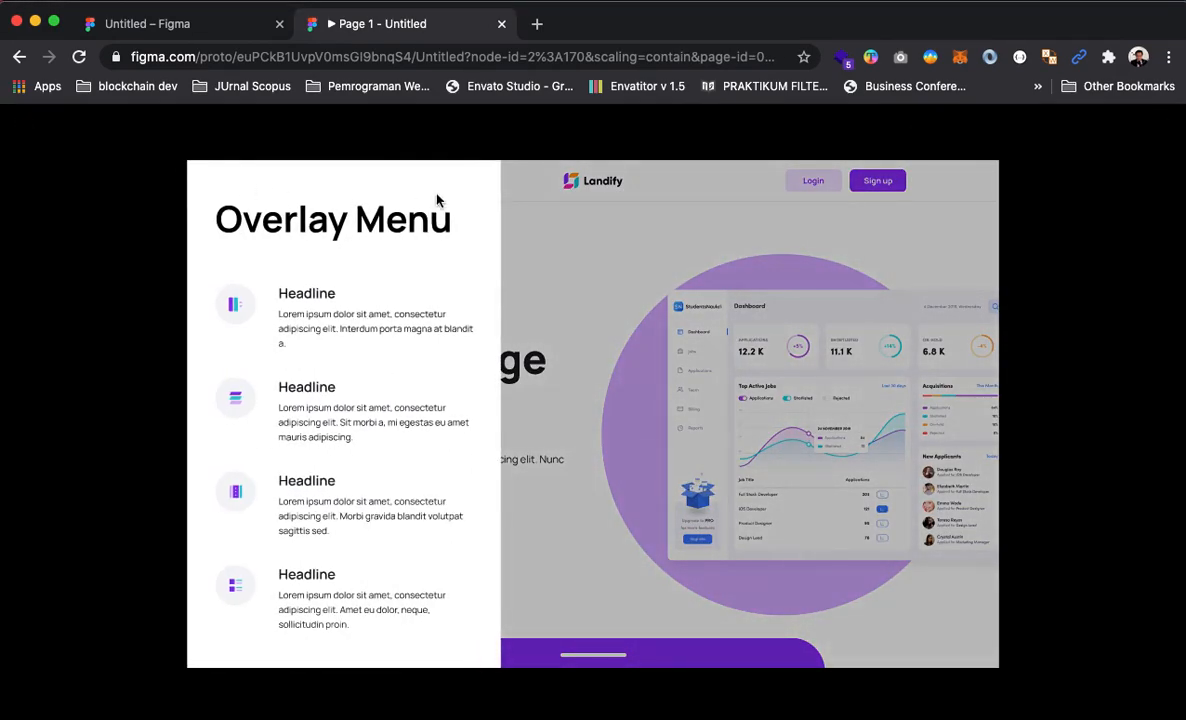
left_click_drag(490, 189, 397, 196)
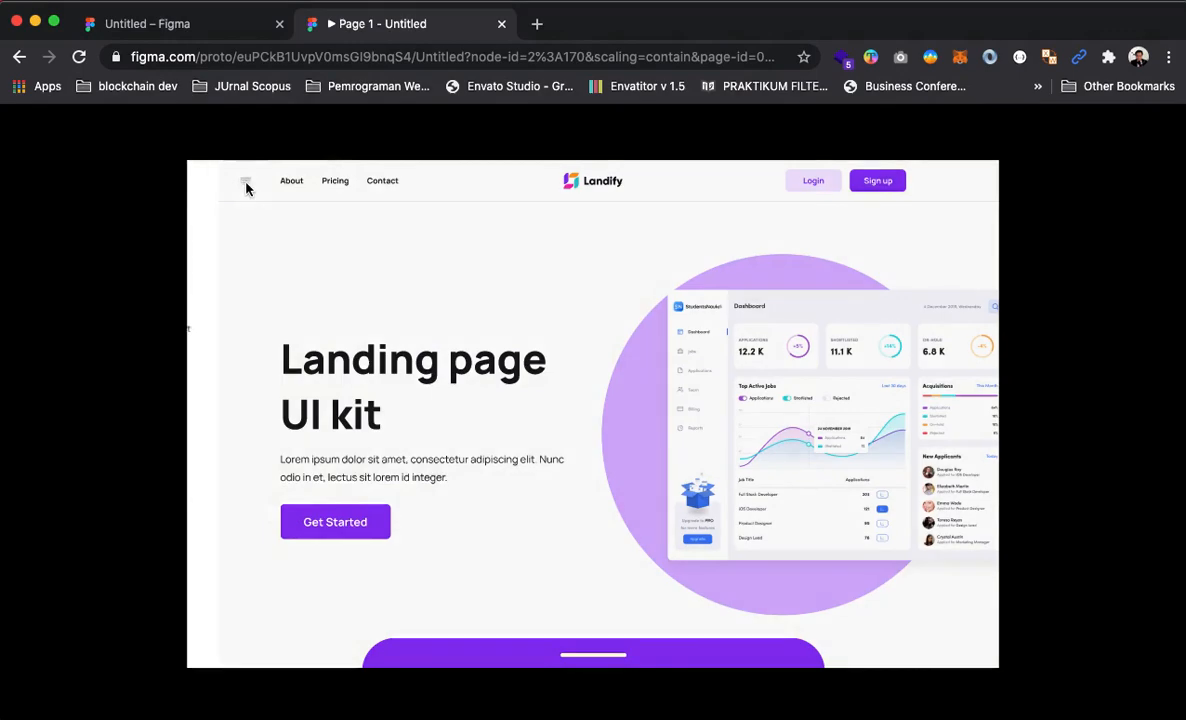
left_click(246, 186)
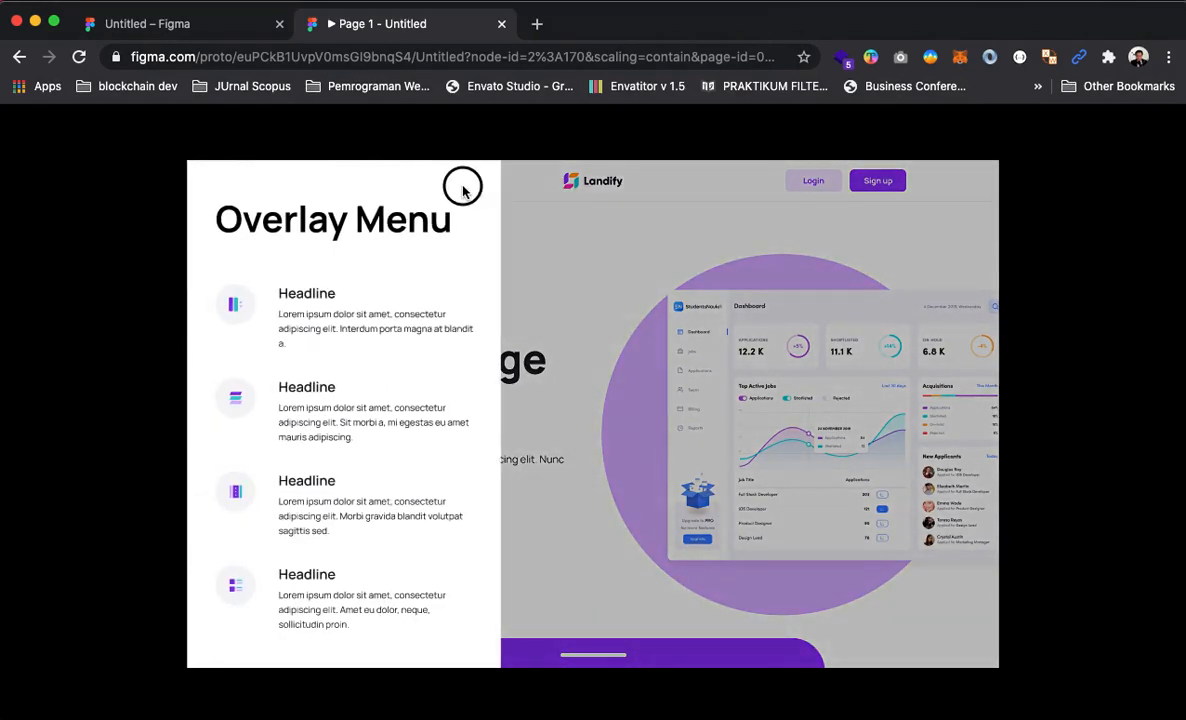
Swipe the prototype's overlay menu closed and review the trigger options for Overlay Frame 1's interaction in the design file
left_click_drag(470, 189, 180, 184)
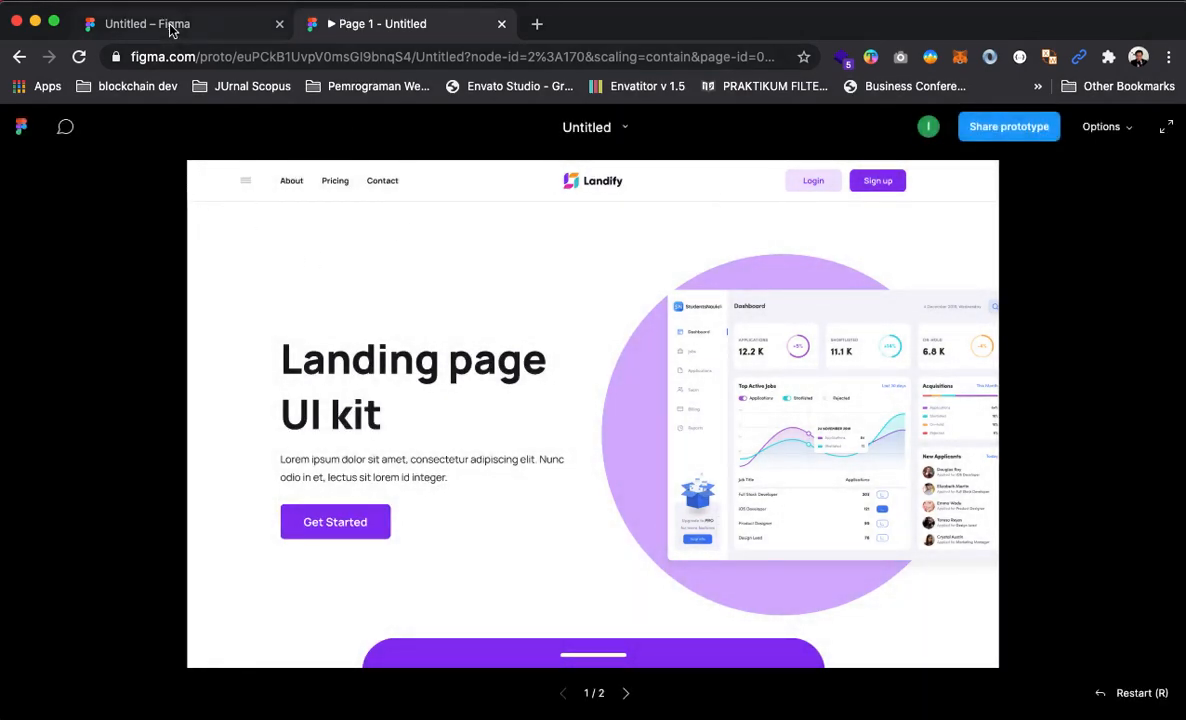
left_click(170, 24)
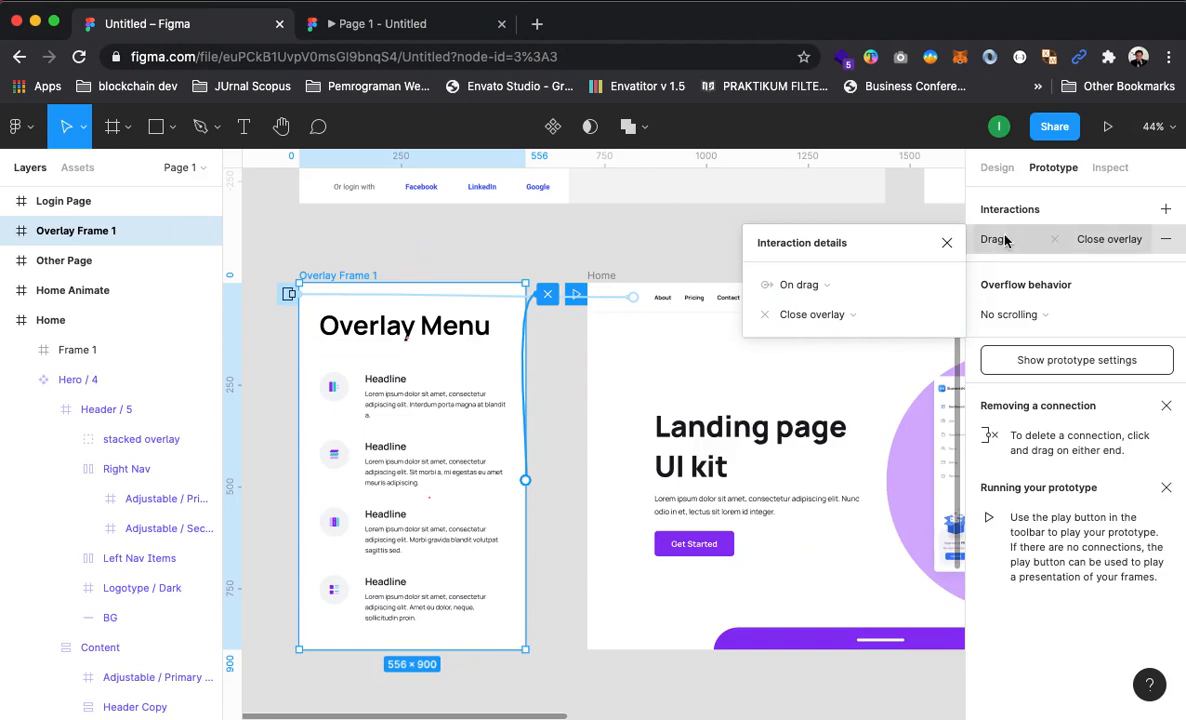
left_click(830, 287)
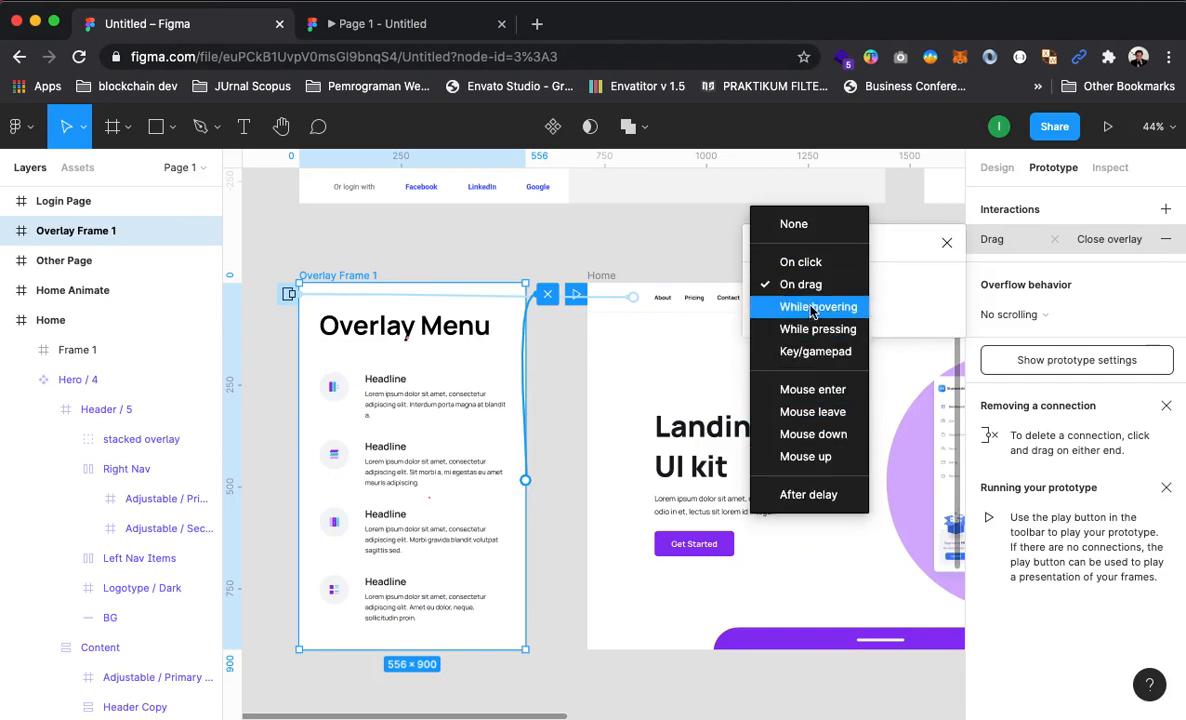
left_click(520, 240)
left_click(620, 240)
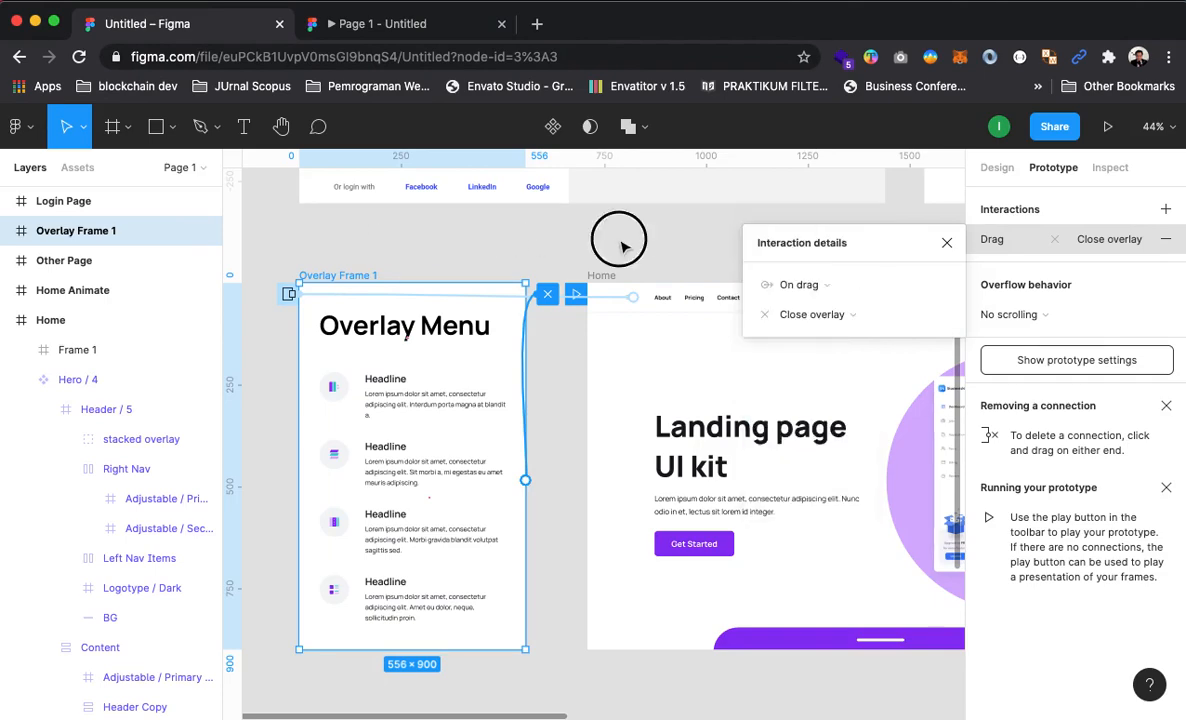
Examine the purple panel at the bottom of Home and the separate Frame 2, comparing the design file with the prototype
left_click_drag(832, 467, 760, 225)
left_click_drag(797, 514, 781, 503)
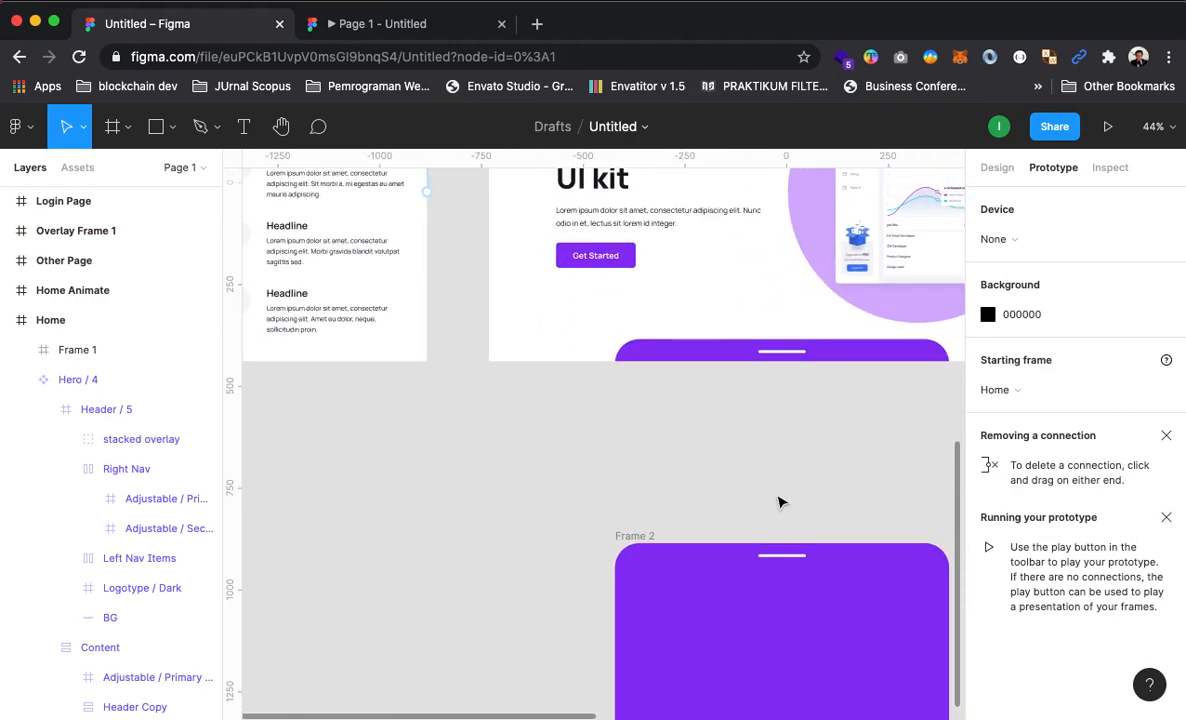
left_click(728, 499, "alt")
left_click_drag(772, 422, 711, 517)
left_click(380, 24)
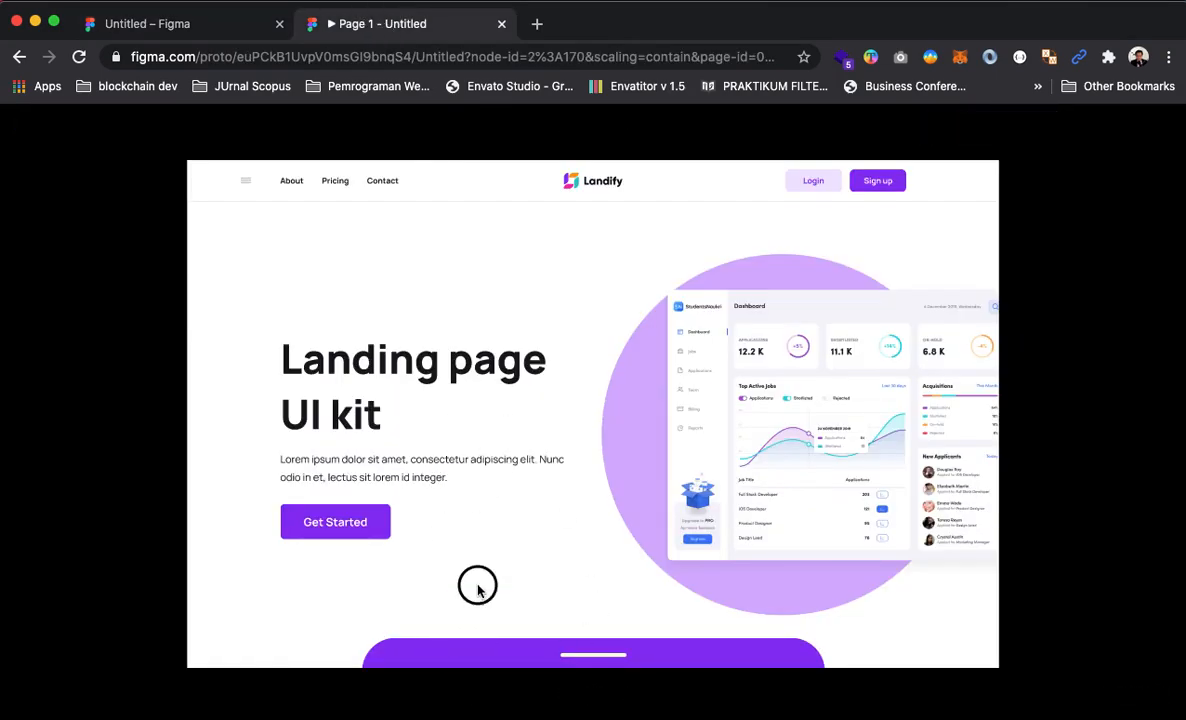
left_click(188, 28)
left_click(686, 527)
left_click_drag(702, 605, 699, 404)
left_click(694, 411, "alt")
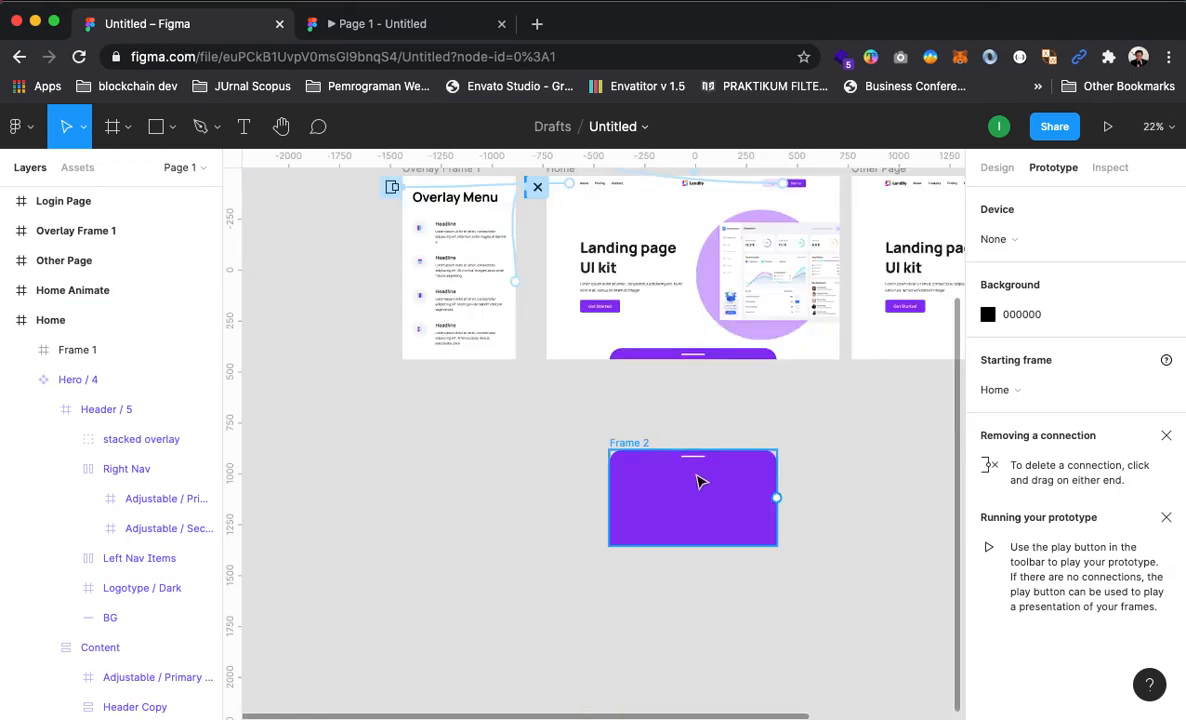
left_click(694, 450)
left_click_drag(709, 424, 697, 476)
Connect Home's Frame 1 to Frame 2 with an On drag, Open overlay interaction at Bottom center that moves in upward
left_click(580, 344)
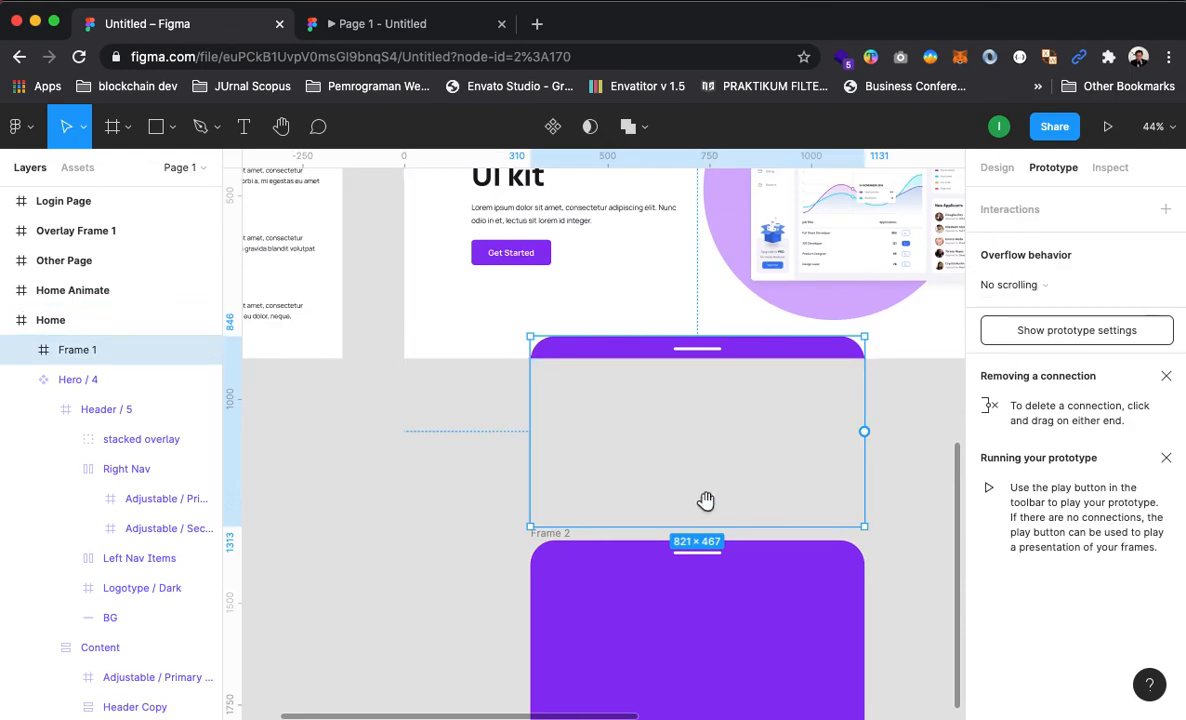
left_click_drag(704, 504, 688, 320)
left_click_drag(918, 318, 548, 434)
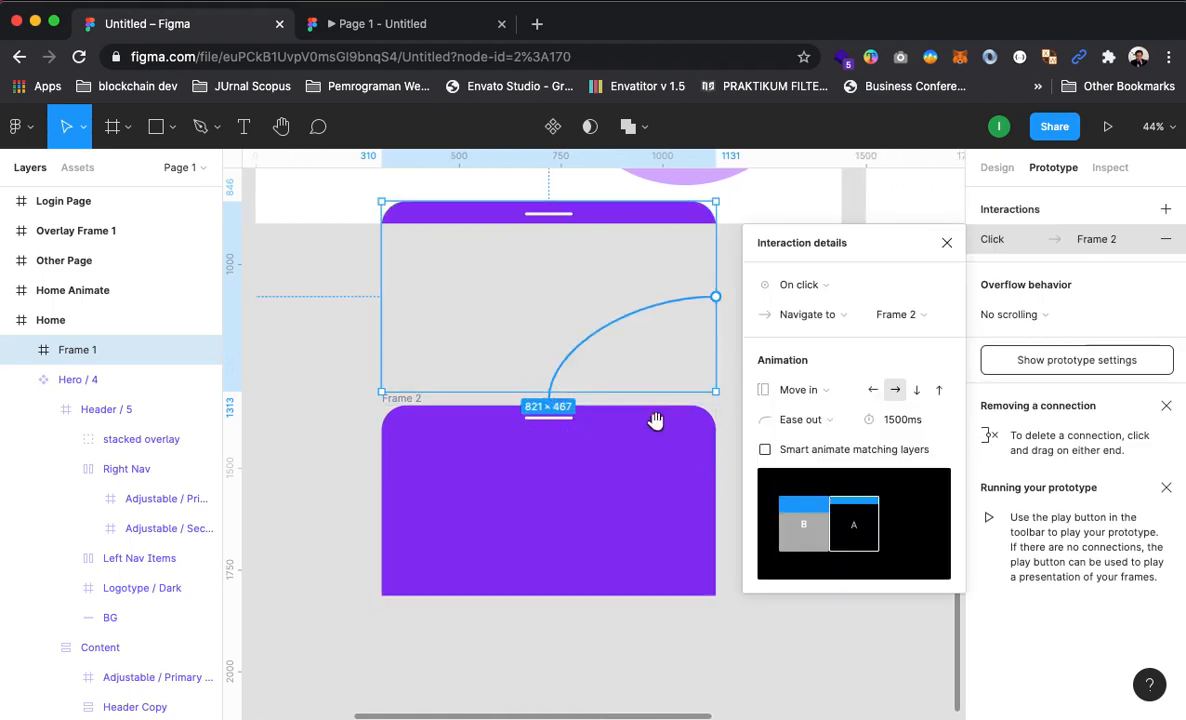
left_click(808, 288)
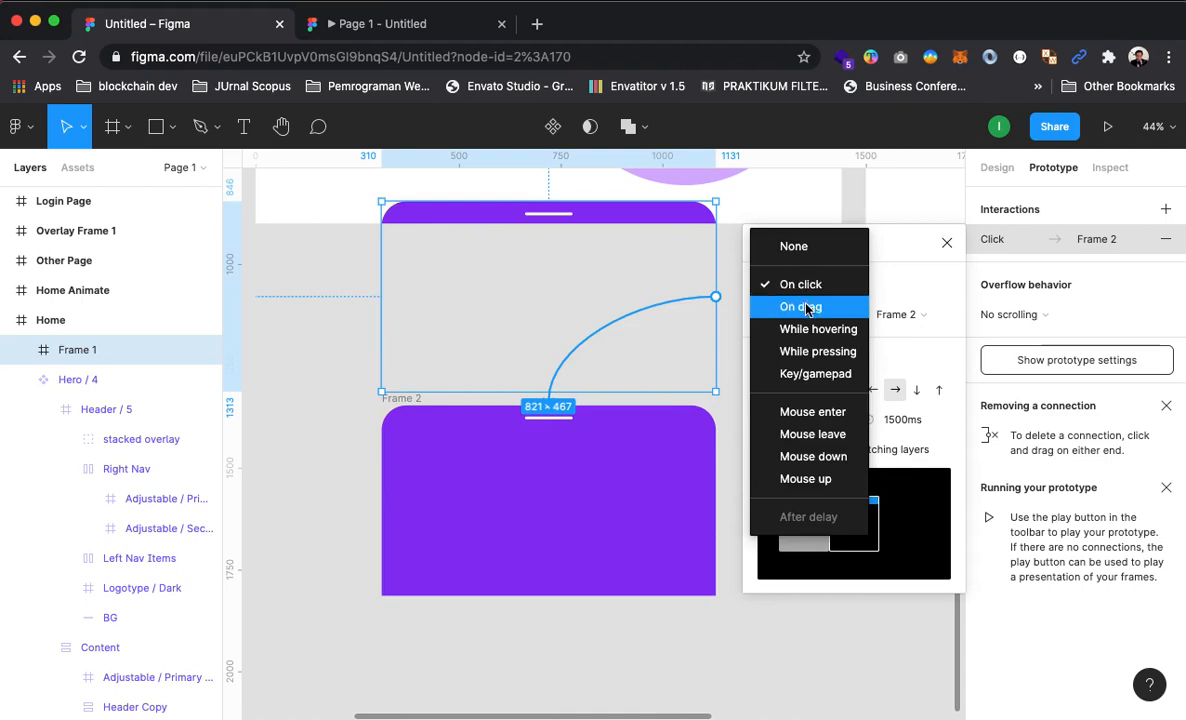
left_click(808, 307)
left_click(830, 315)
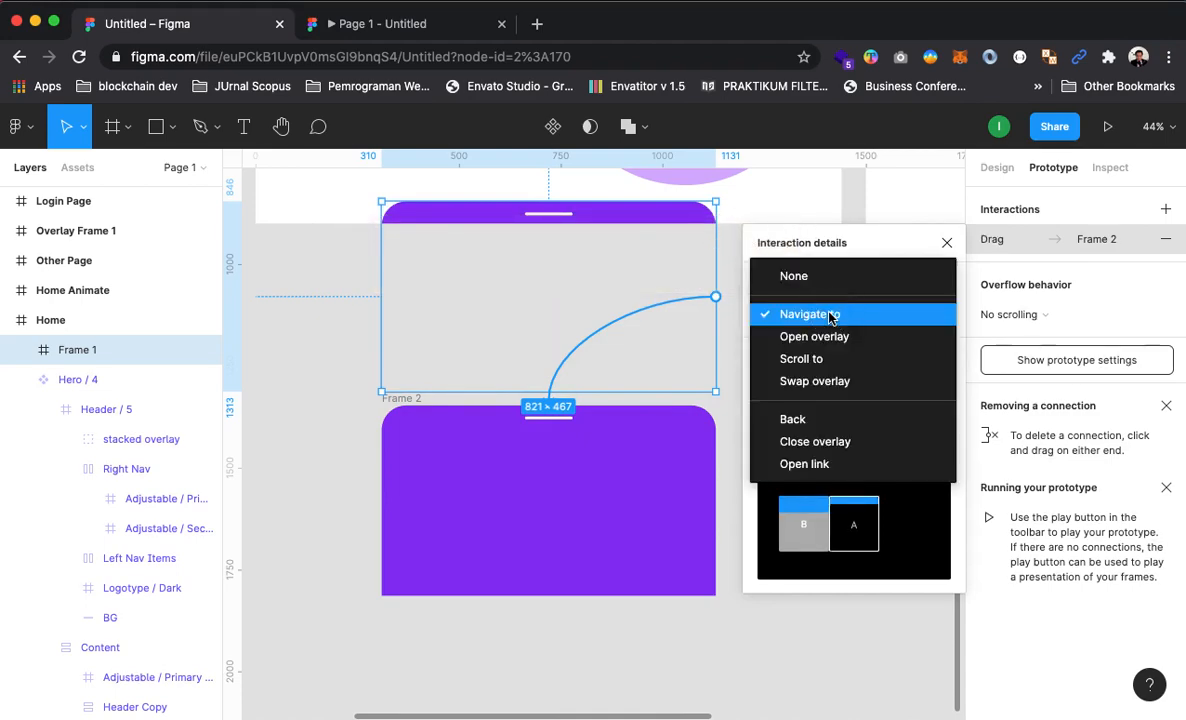
left_click(818, 336)
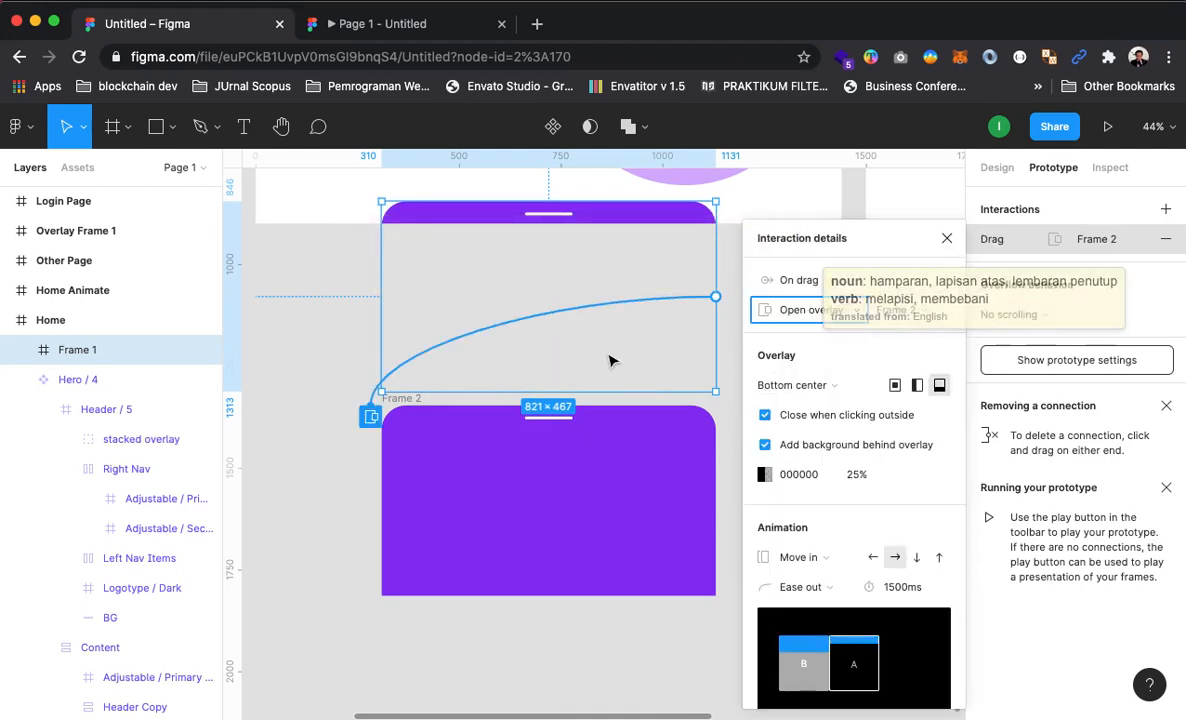
left_click(940, 387)
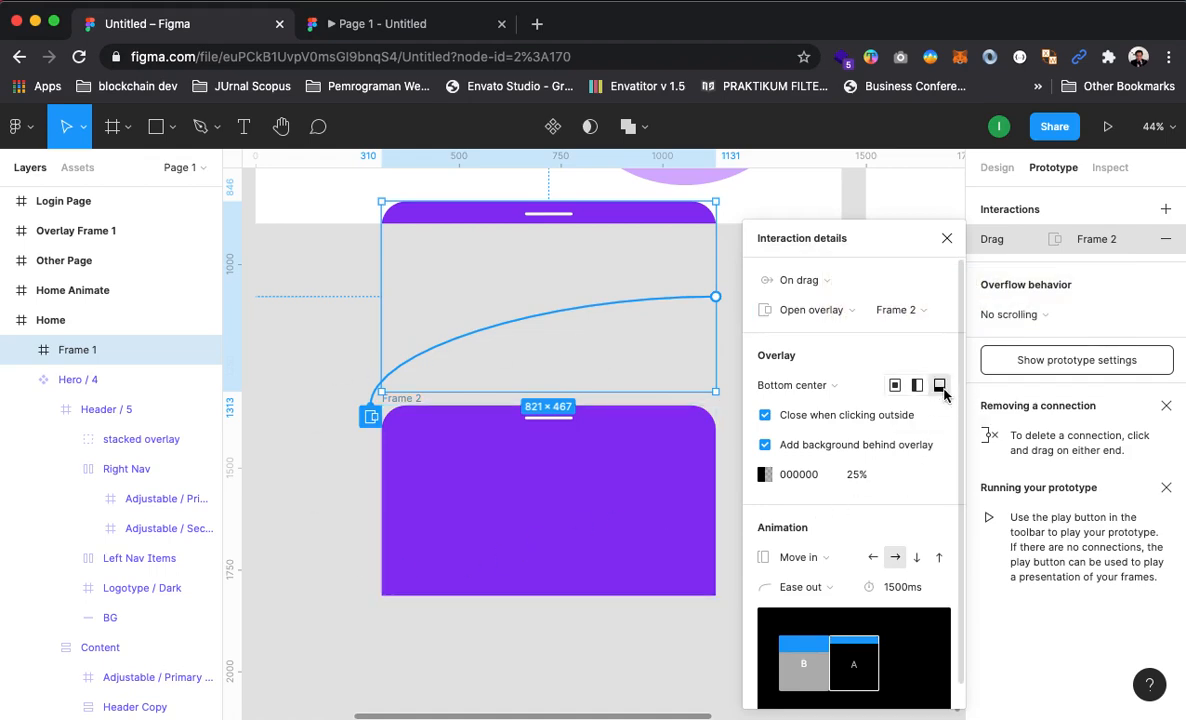
left_click(939, 558)
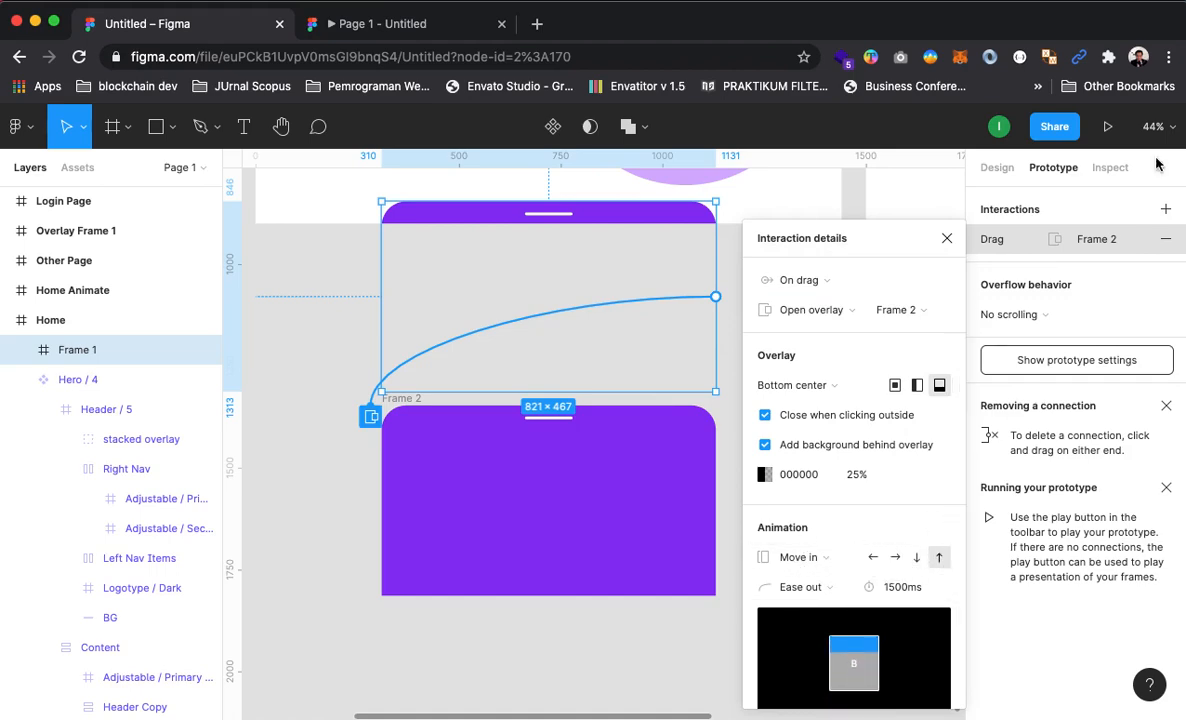
Run the prototype at Fill scale and test swiping the purple bottom panel up, dismissing it and opening it again
left_click(1107, 126)
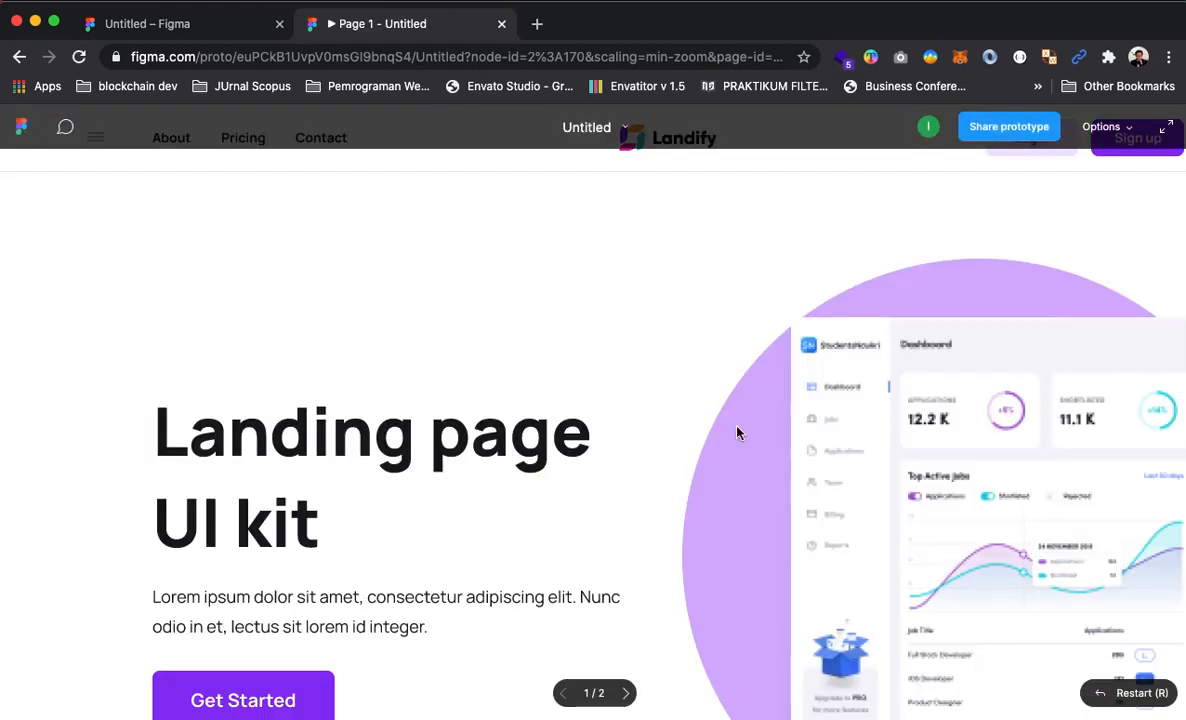
left_click(1112, 132)
left_click(970, 210)
left_click_drag(470, 648, 498, 288)
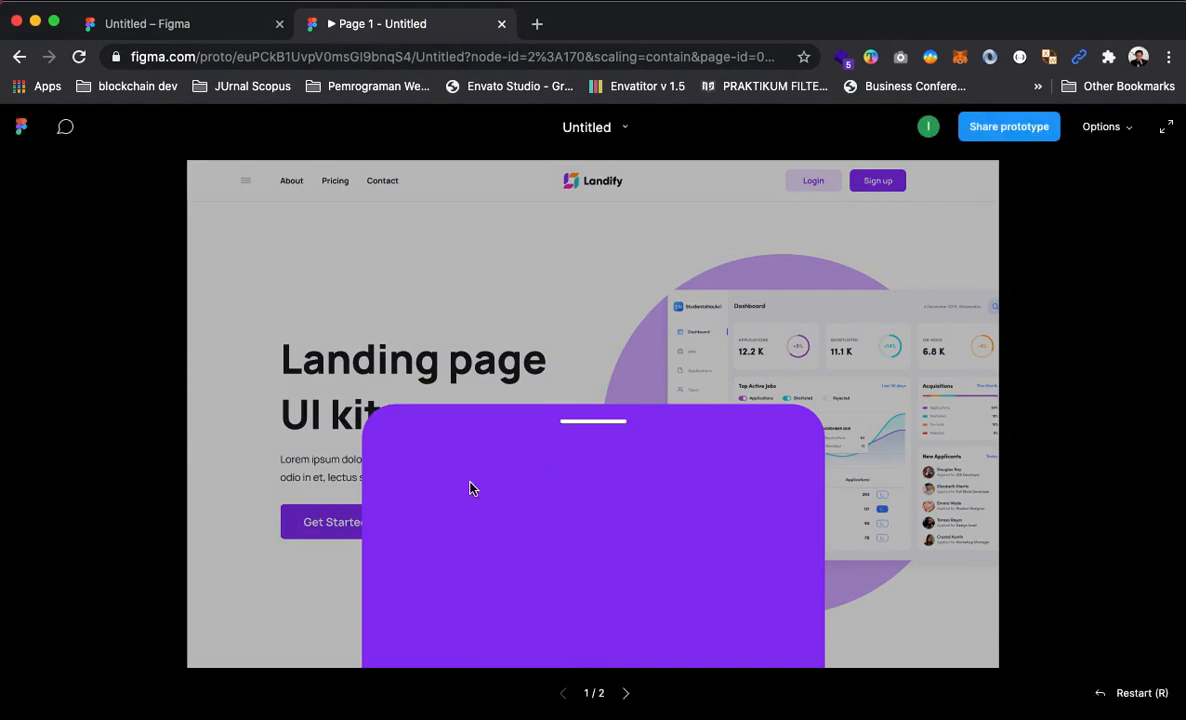
left_click(551, 275)
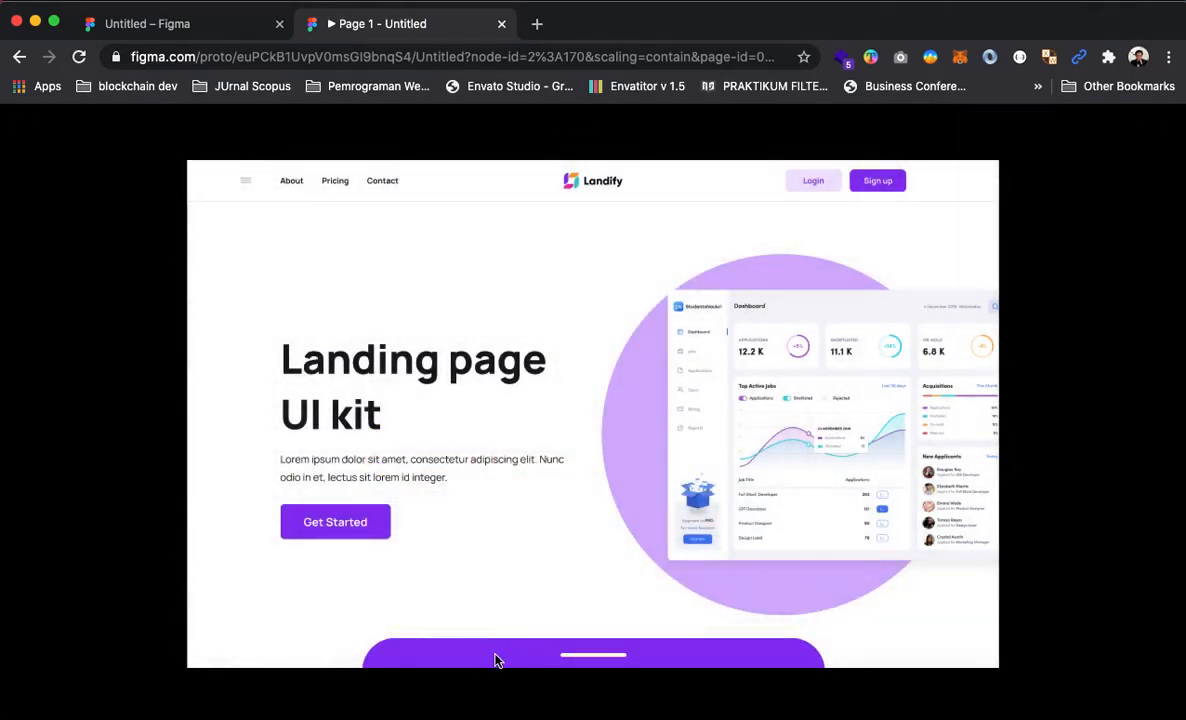
left_click_drag(496, 660, 492, 337)
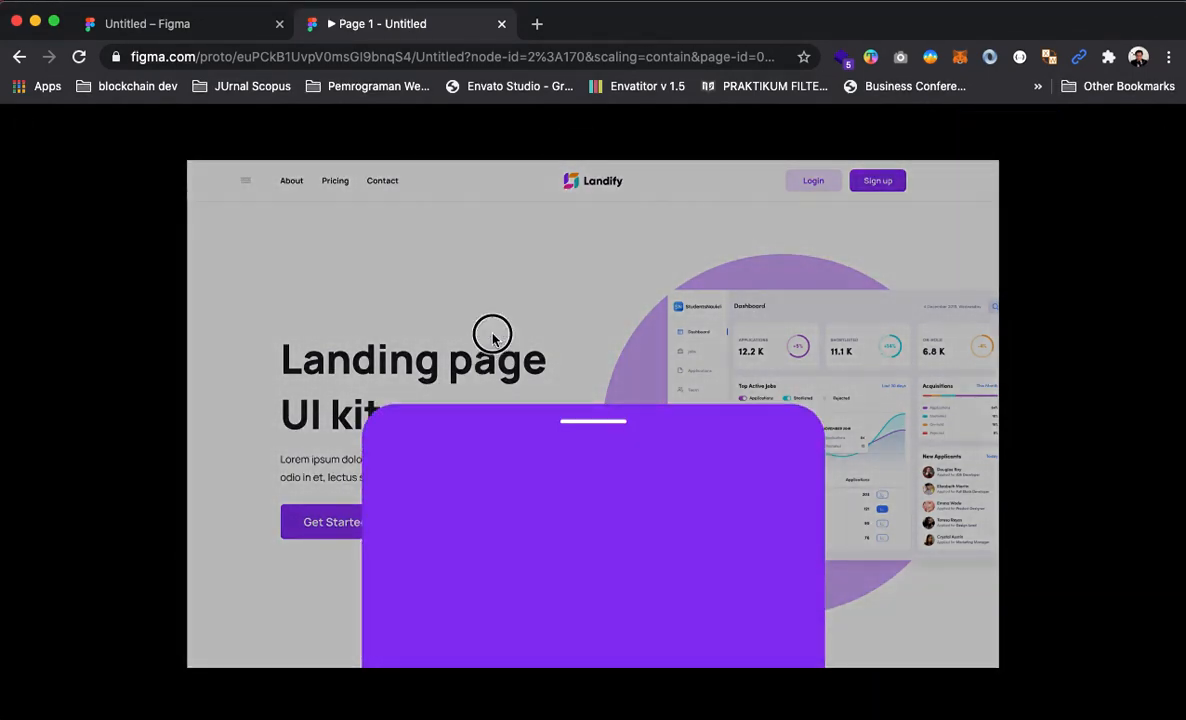
Return to the design file, connect Frame 2 to Home and set the interaction to On drag with Close overlay
left_click(212, 24)
left_click(590, 515)
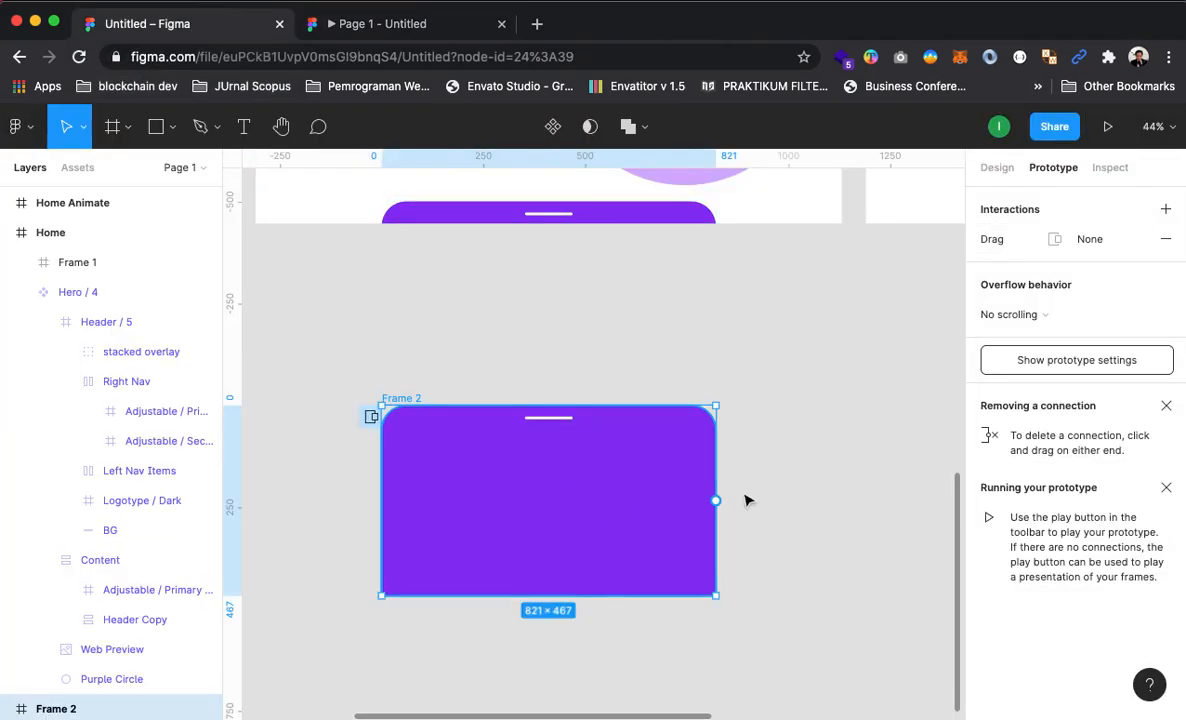
scroll(760, 530, "up", 3)
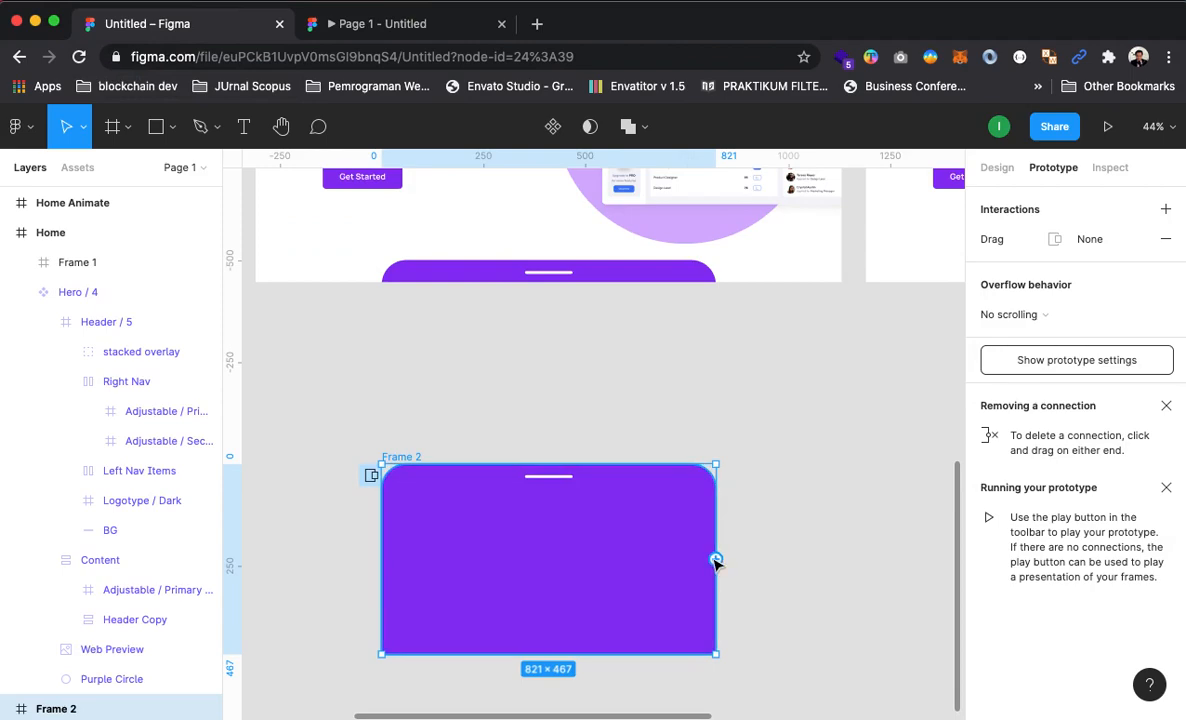
left_click_drag(715, 560, 797, 285)
left_click(800, 285)
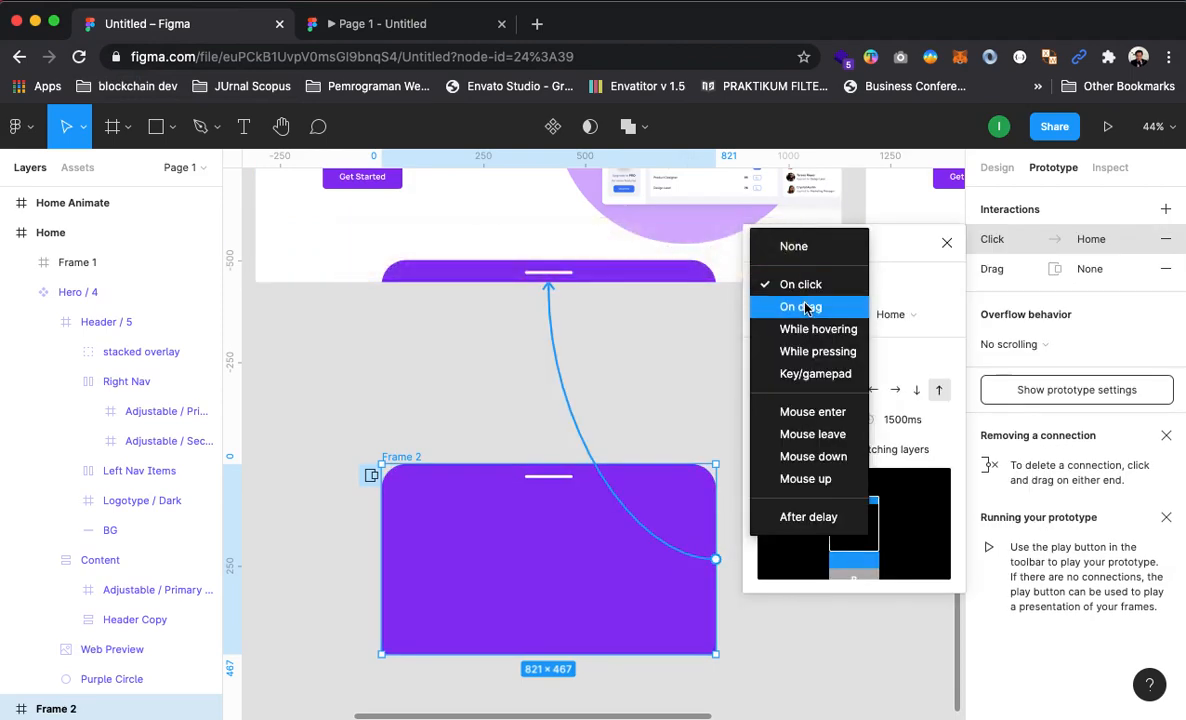
left_click(800, 304)
left_click(810, 316)
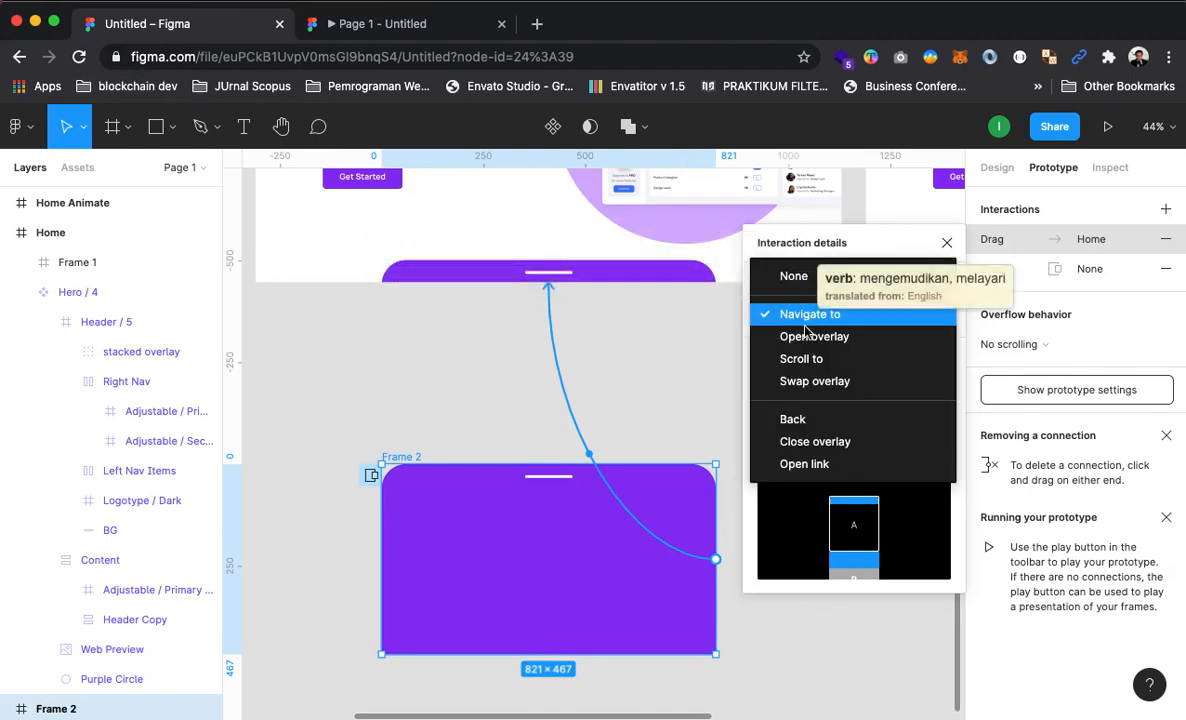
left_click(812, 442)
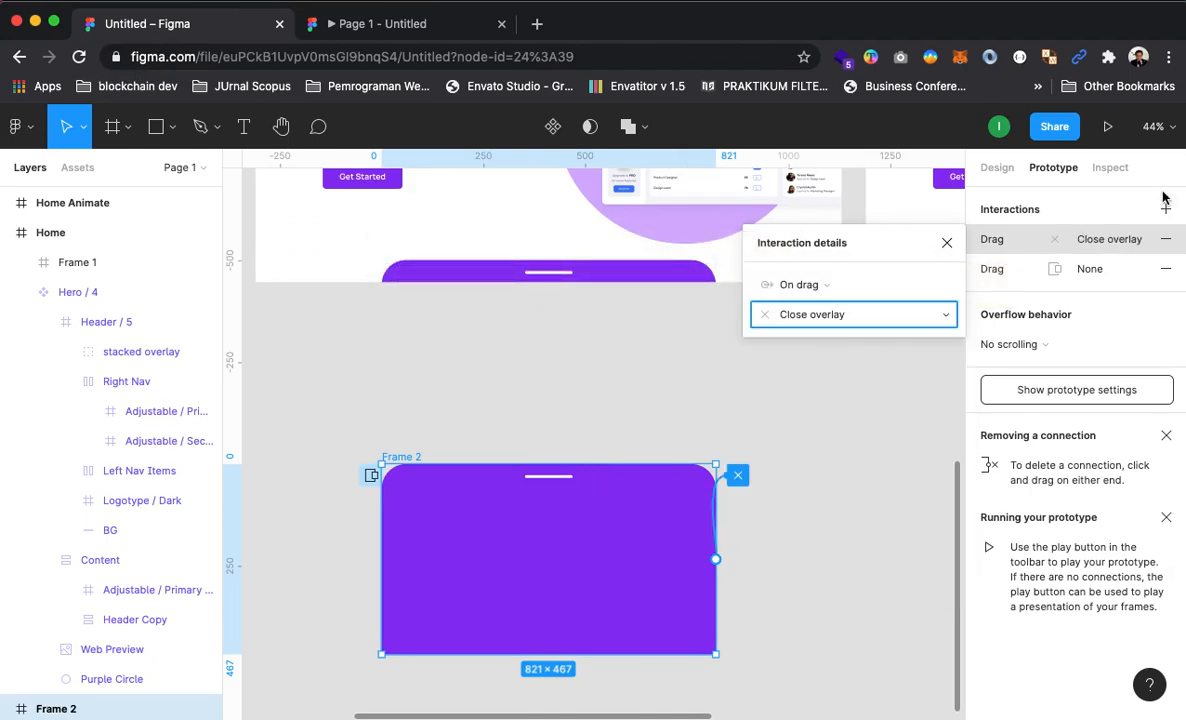
Run the prototype at Fill scale and test repeatedly opening and closing the purple bottom panel with swipes
left_click(1108, 126)
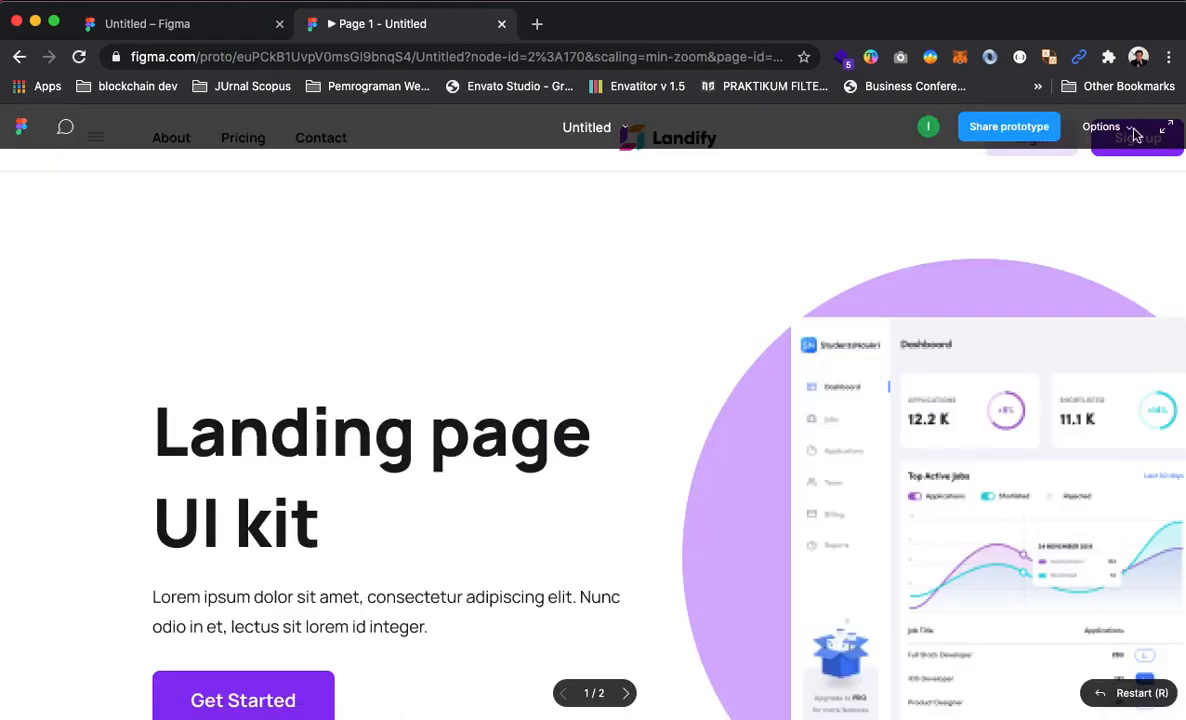
left_click(1130, 128)
left_click(1024, 212)
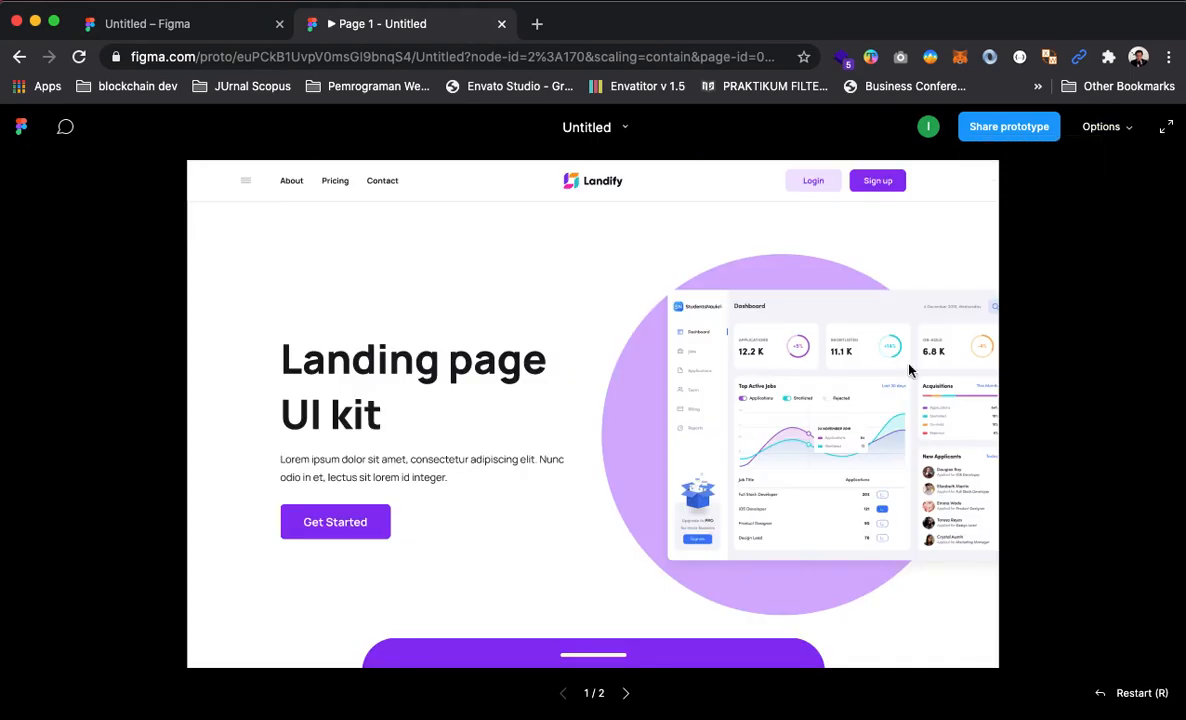
left_click(503, 658)
left_click(520, 425)
left_click(537, 664)
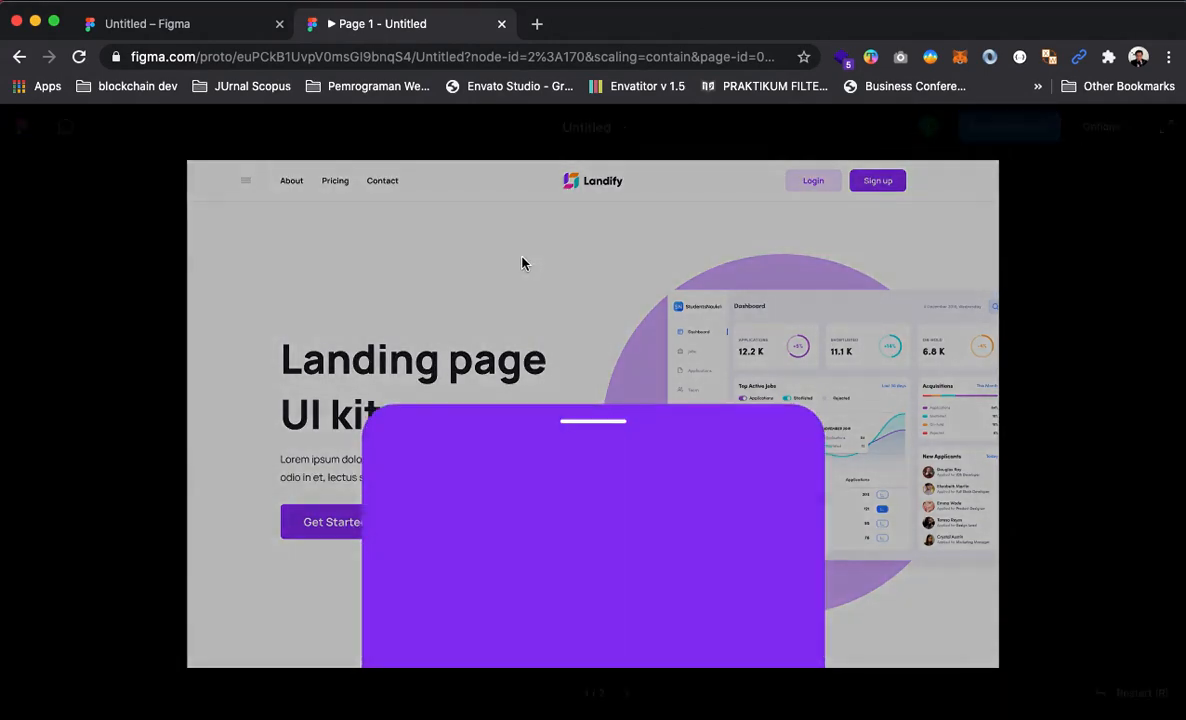
left_click(518, 260)
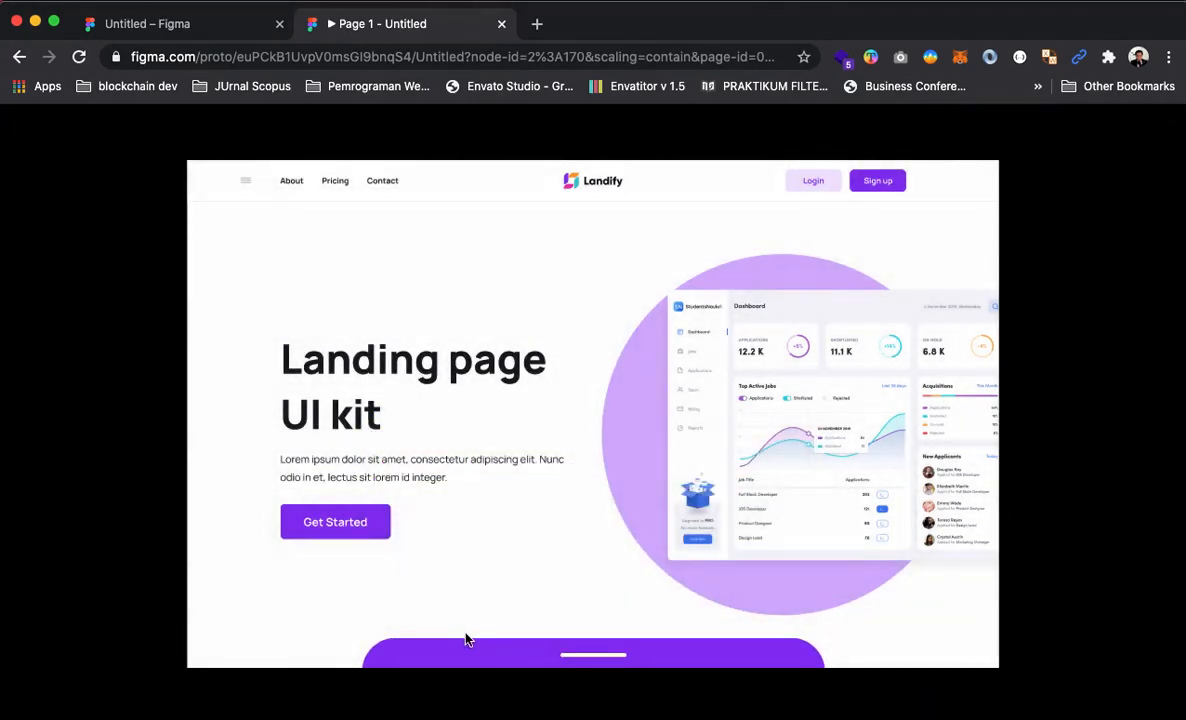
left_click(461, 643)
left_click(495, 265)
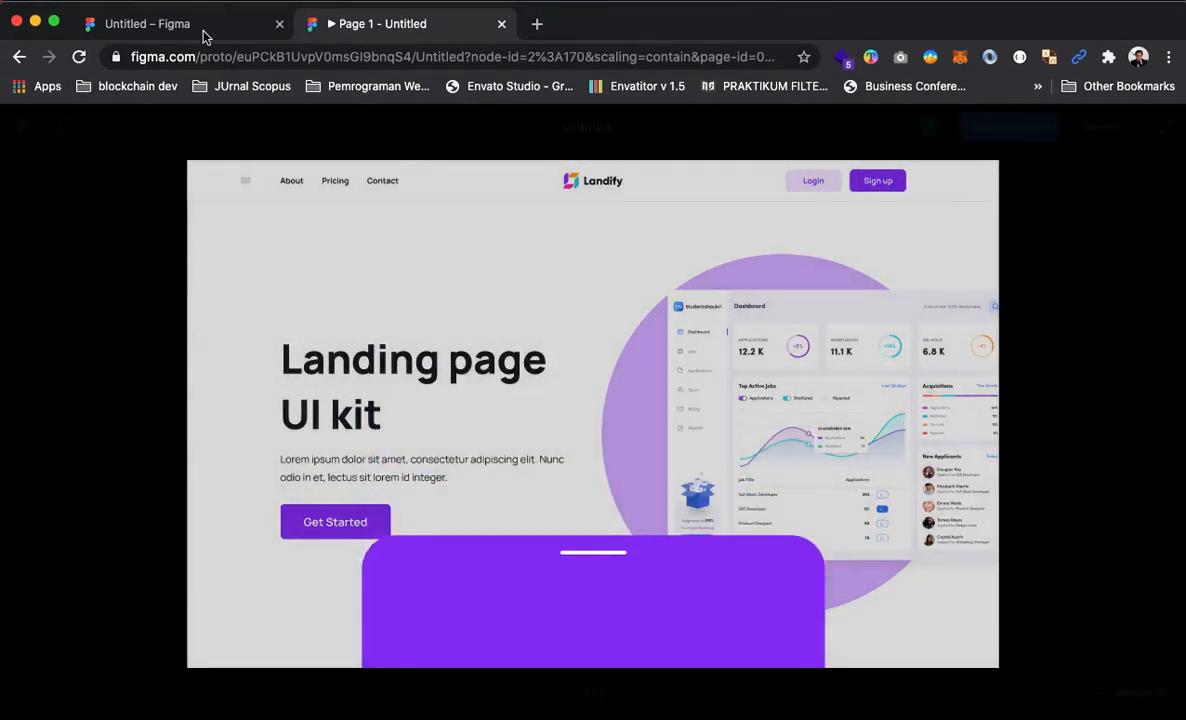
Return to the design file and connect the Web Preview image in Home to the Home Animate frame
left_click(181, 22)
left_click(823, 462)
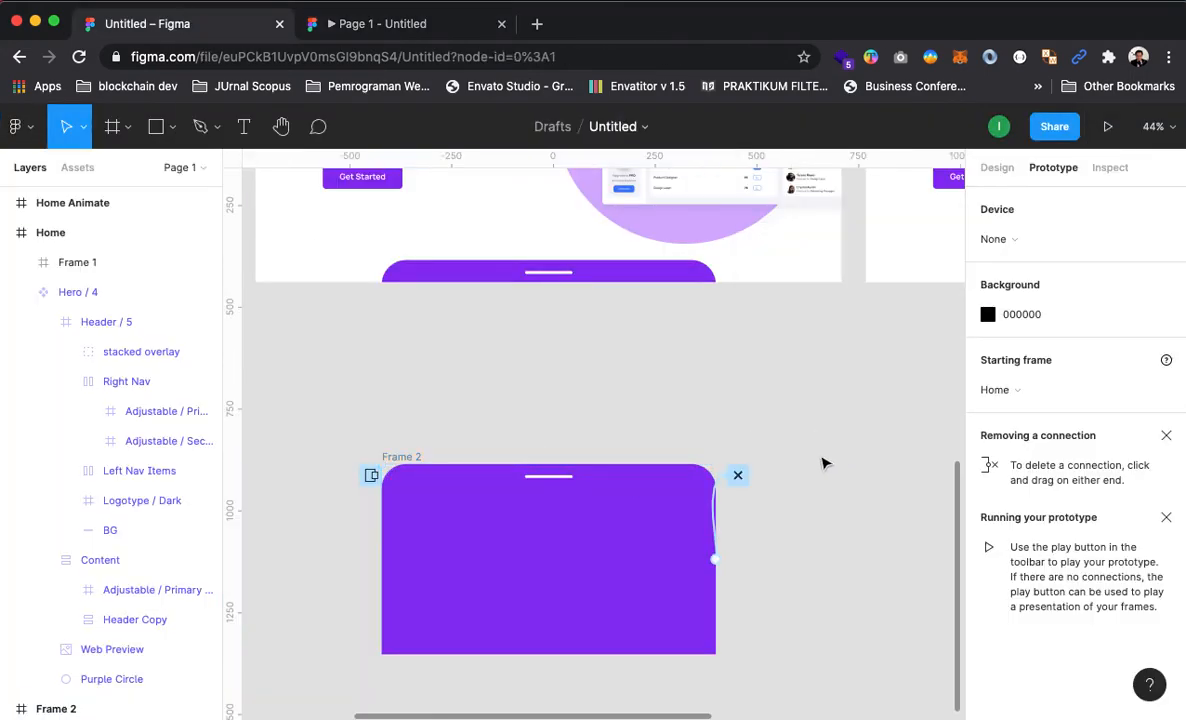
left_click(716, 416, "alt")
left_click_drag(674, 304, 536, 432)
left_click_drag(551, 462, 792, 466)
left_click(5, 234)
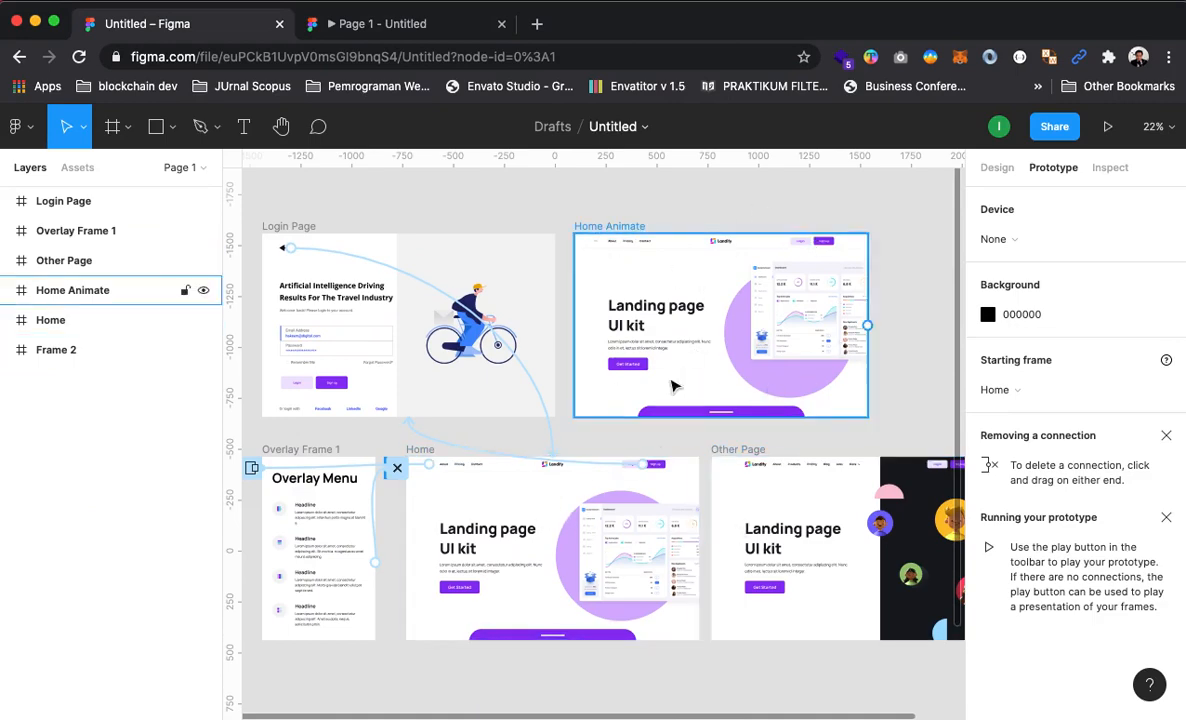
left_click(617, 565)
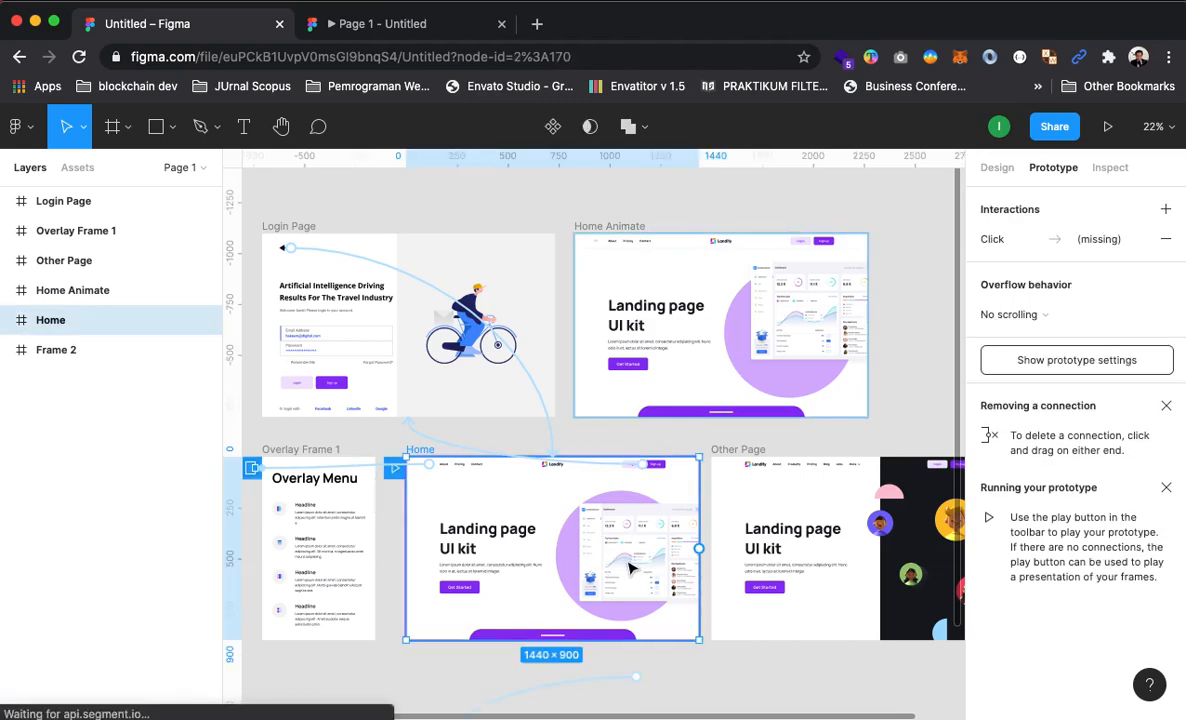
double_click(637, 559)
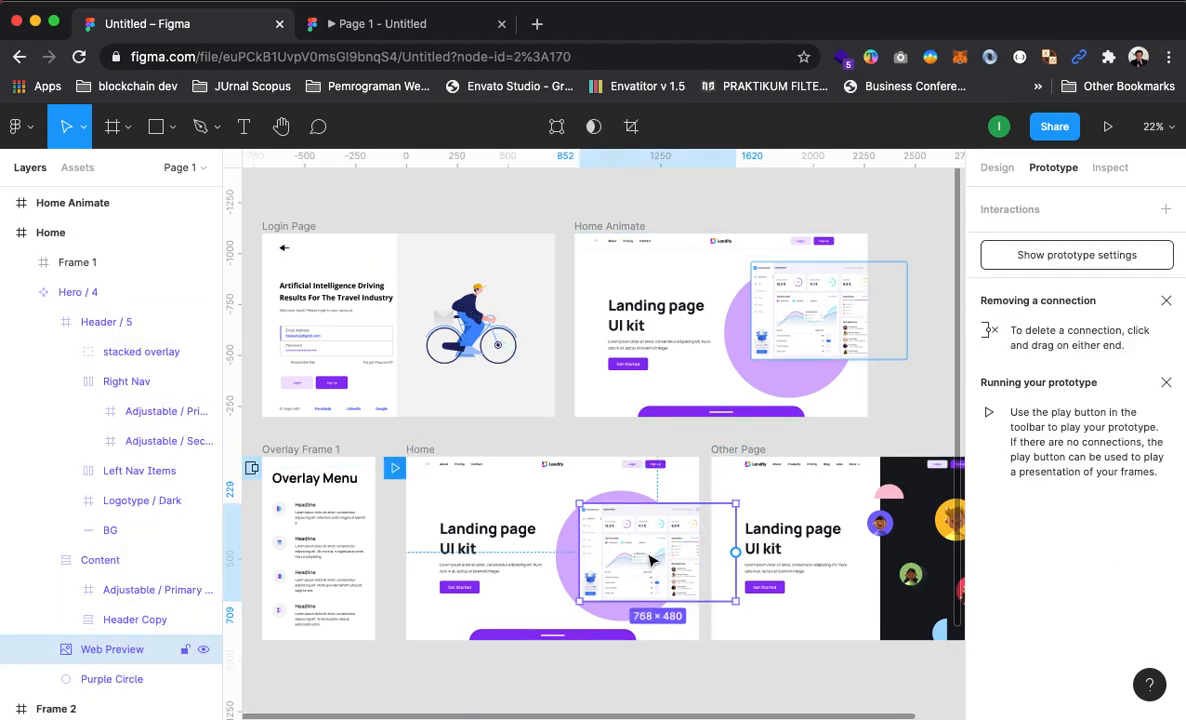
left_click_drag(735, 551, 670, 341)
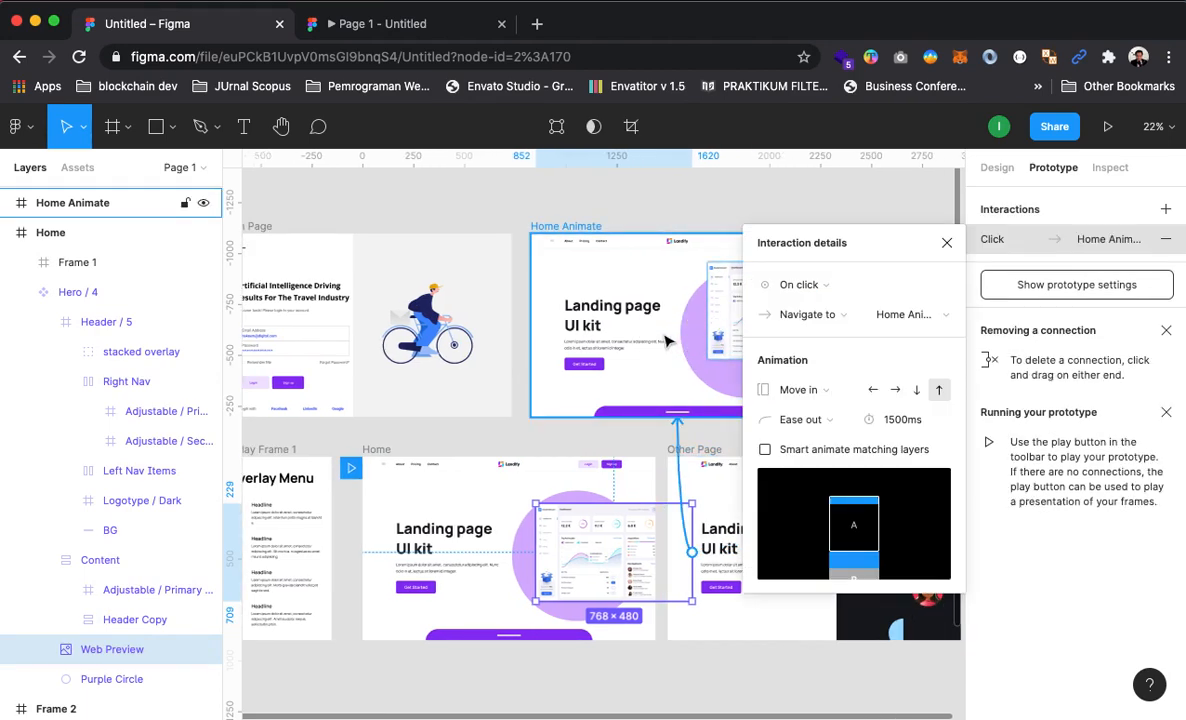
Inspect the Home Animate frame and its web preview image
left_click(699, 195)
left_click(737, 306)
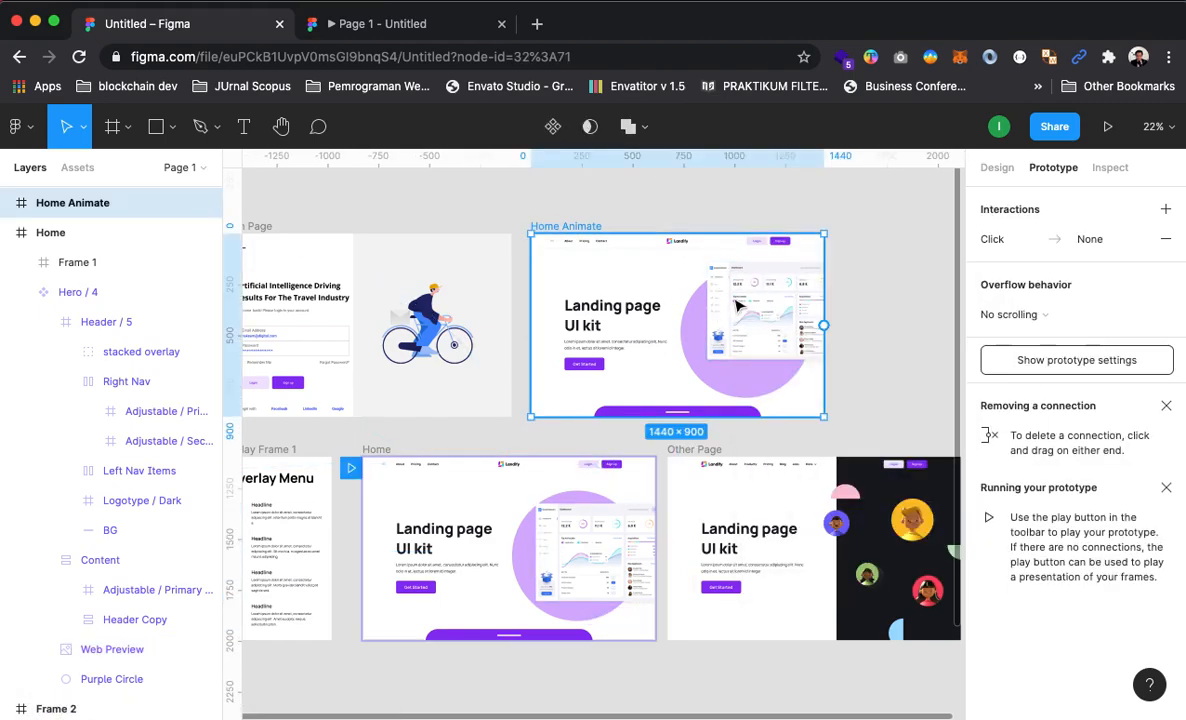
left_click(745, 308)
double_click(765, 322)
left_click_drag(910, 348, 512, 470)
Reselect the Web Preview image in Home and link it to Home Animate again, showing its interaction details
left_click(606, 558)
double_click(606, 558)
double_click(607, 559)
left_click_drag(691, 551, 678, 428)
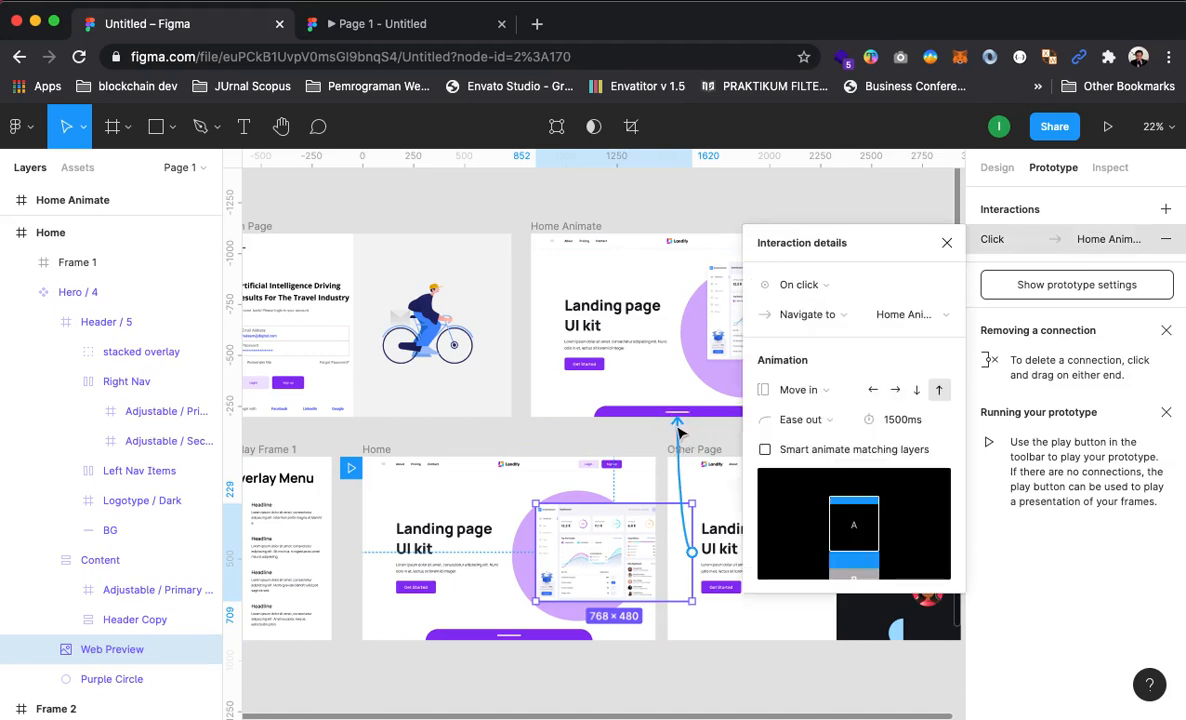
Set the Home Web Preview interaction's trigger to While hovering and its animation to Smart animate
left_click(820, 289)
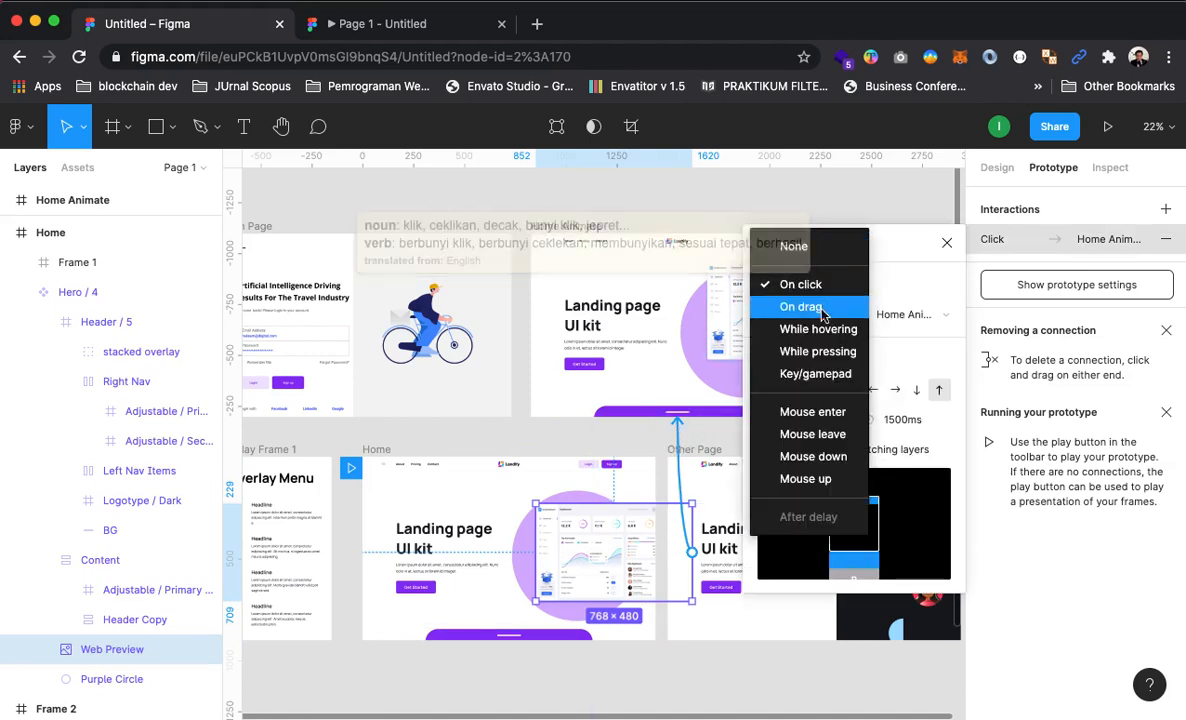
left_click(826, 337)
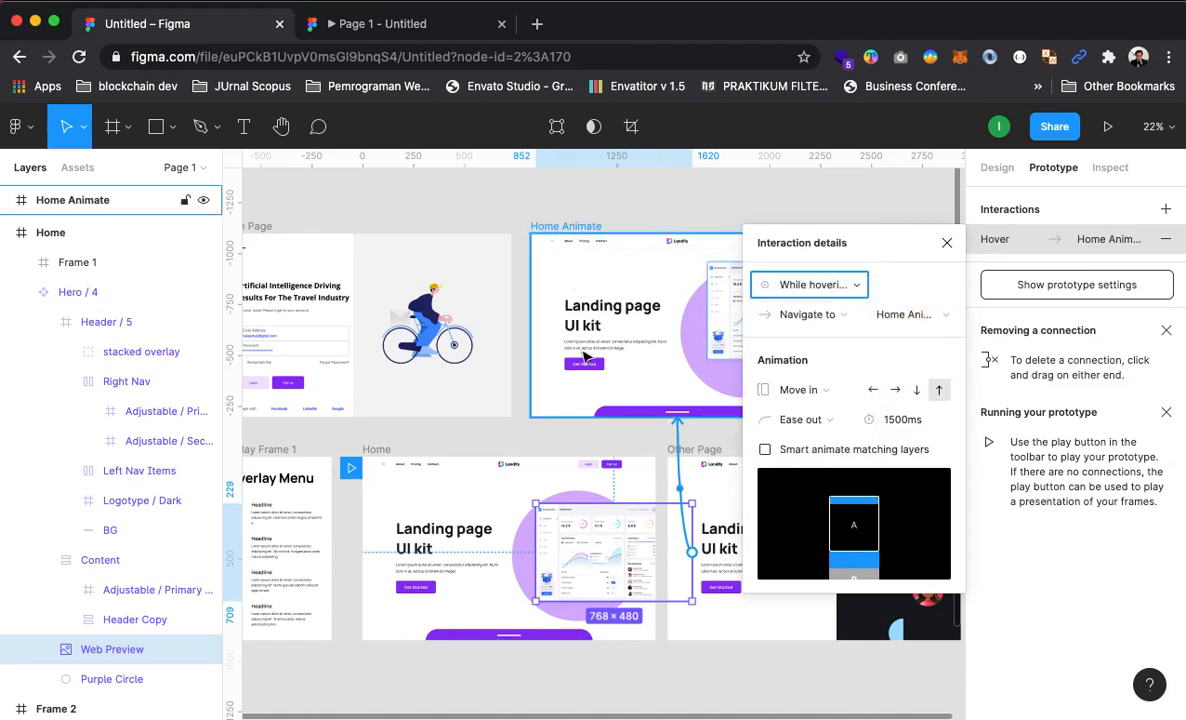
left_click(798, 389)
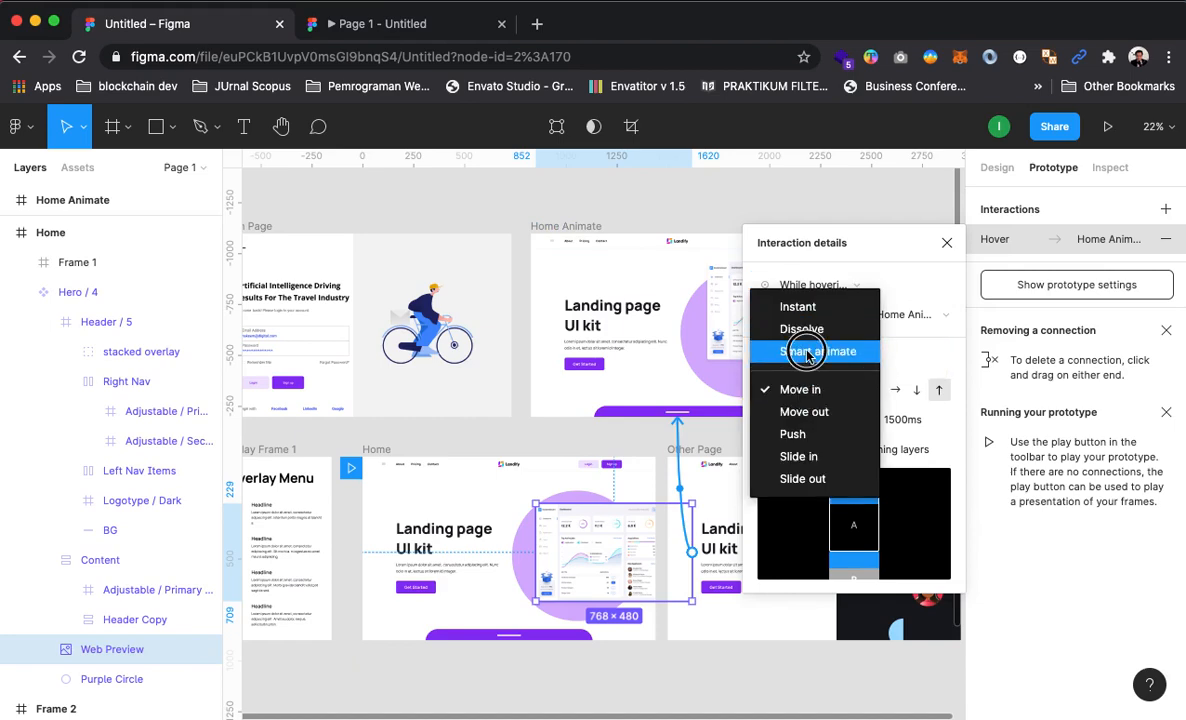
left_click(807, 352)
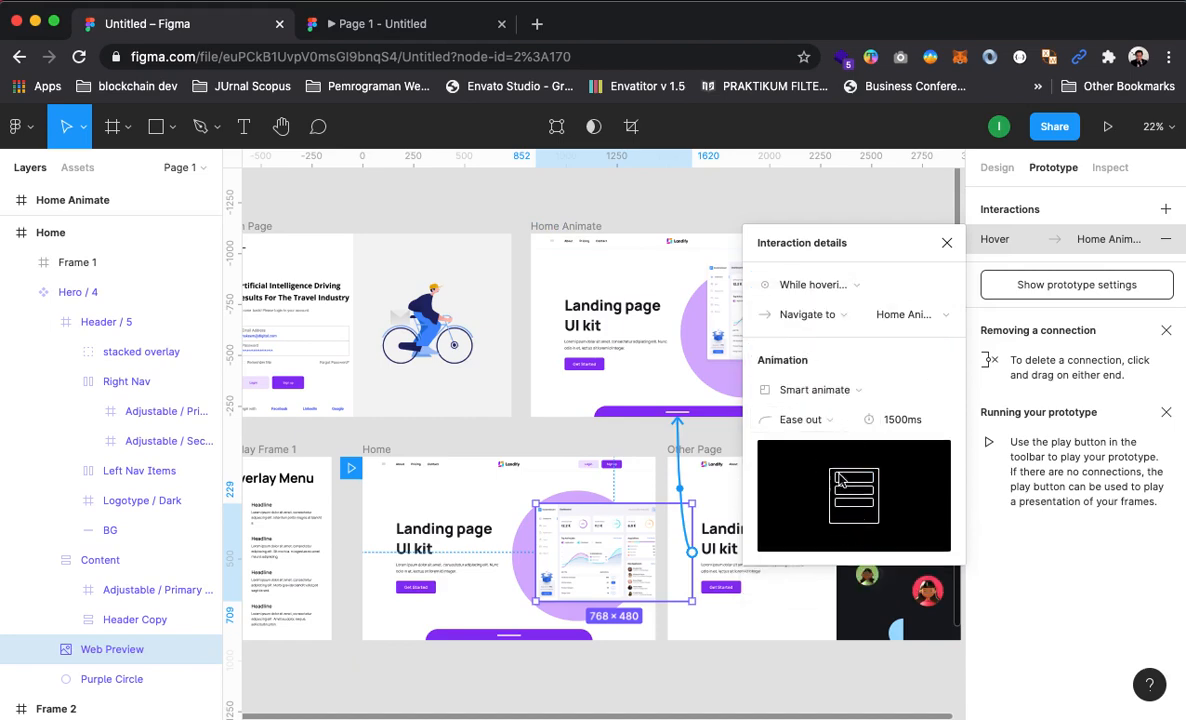
left_click(947, 244)
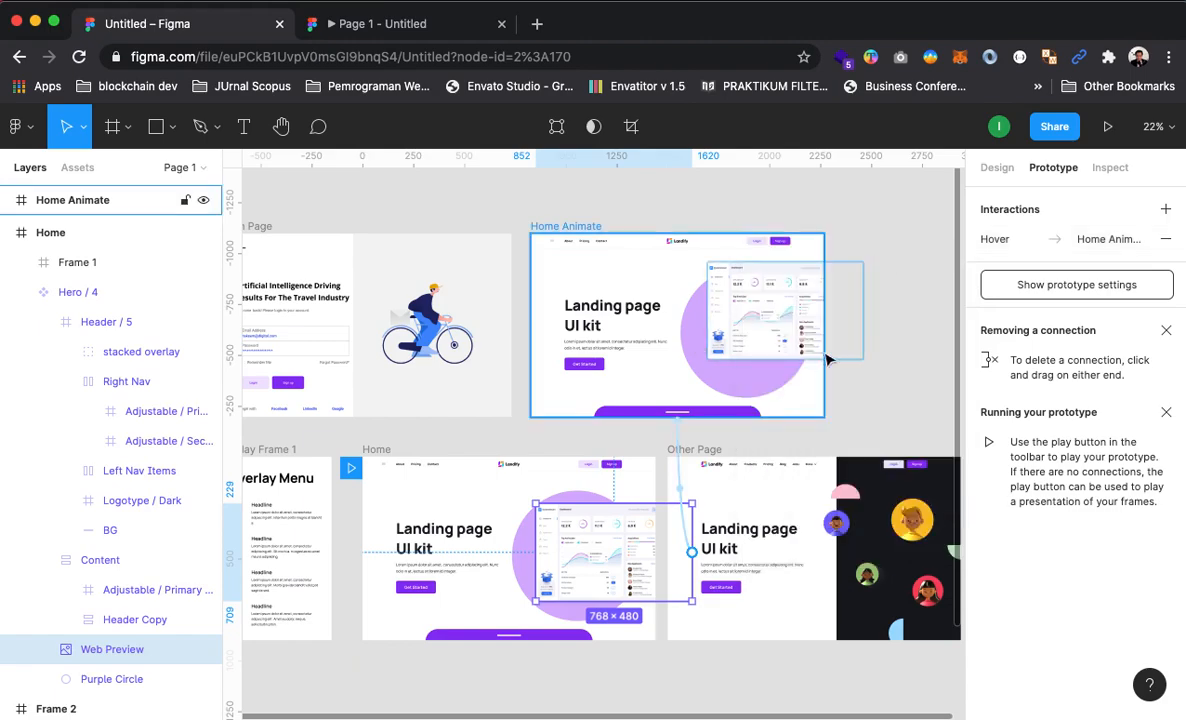
Set the animation of the Home Animate web preview's click link to Home to Smart animate
left_click(843, 370)
left_click(781, 321)
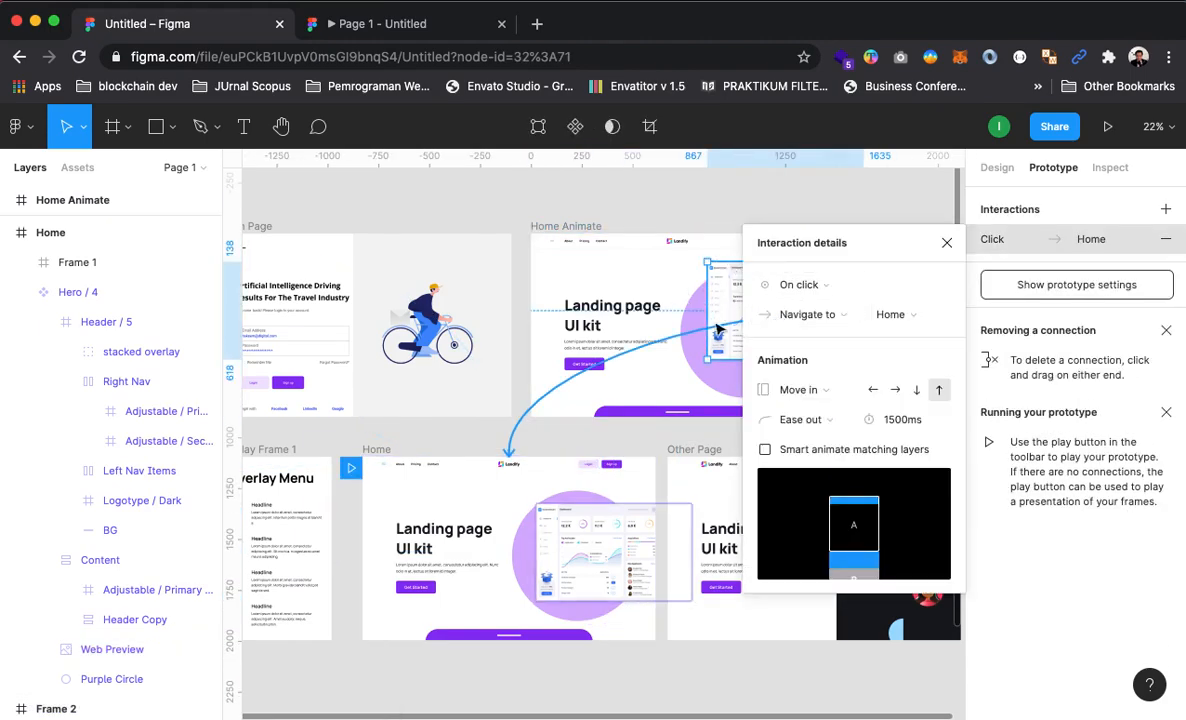
left_click(805, 314)
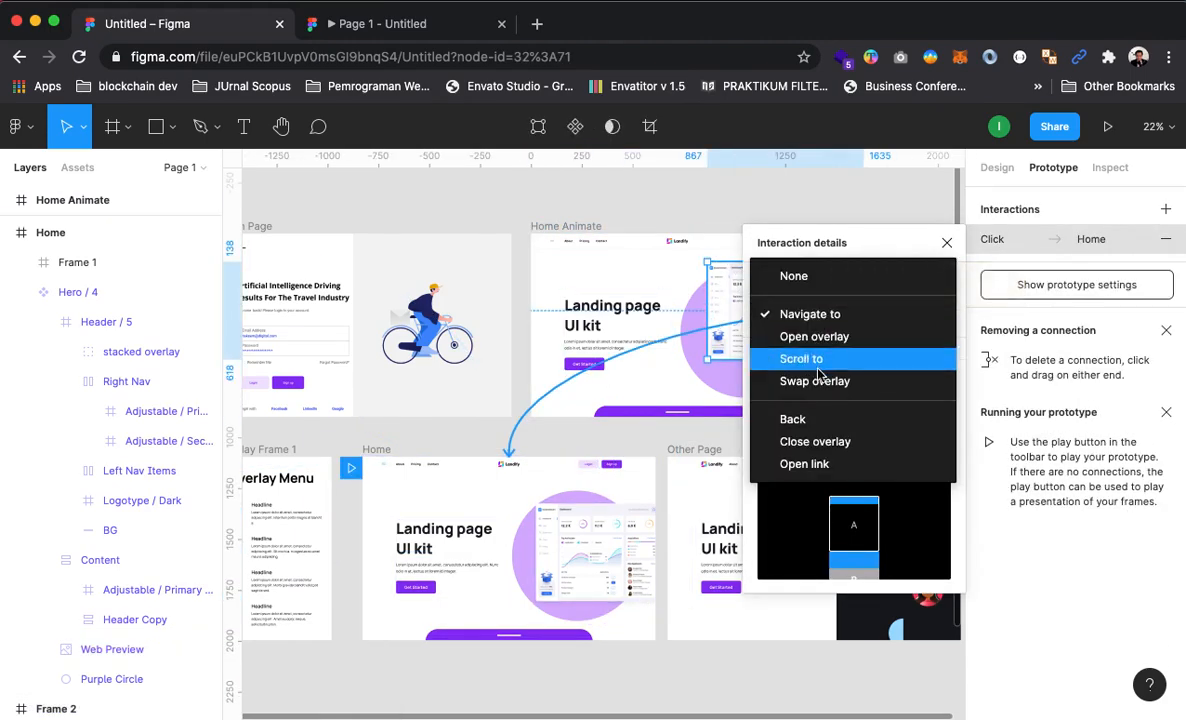
left_click(775, 314)
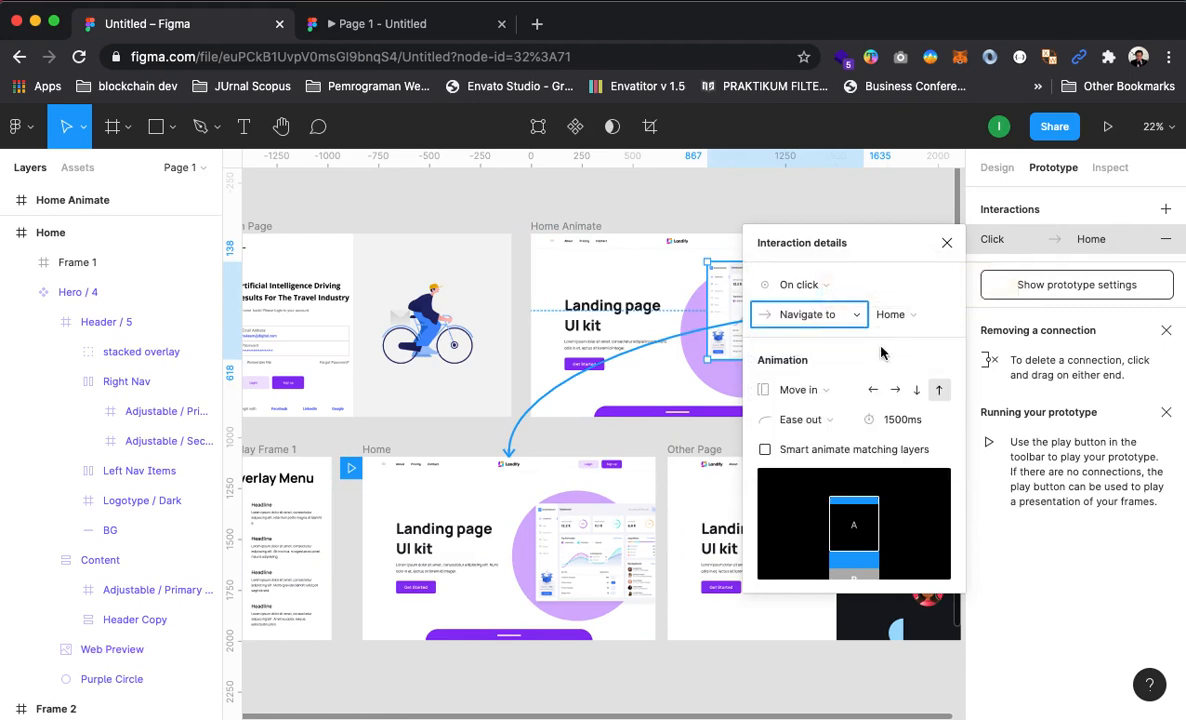
left_click(810, 399)
left_click(801, 347)
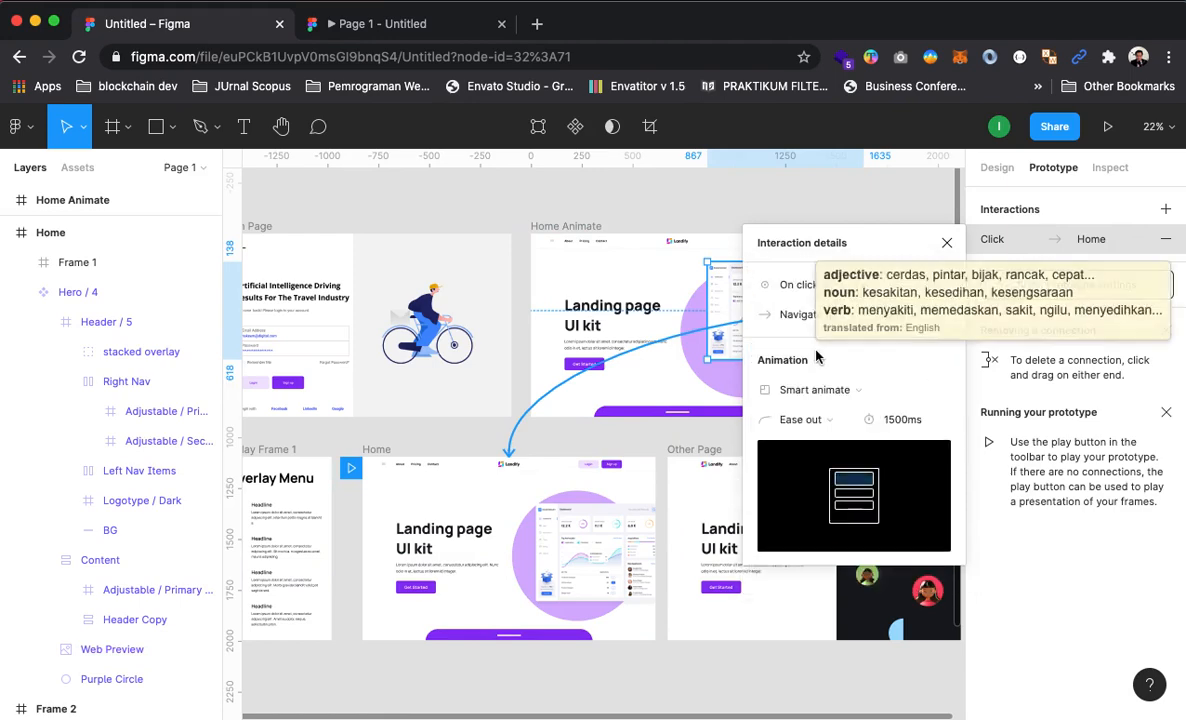
left_click(945, 246)
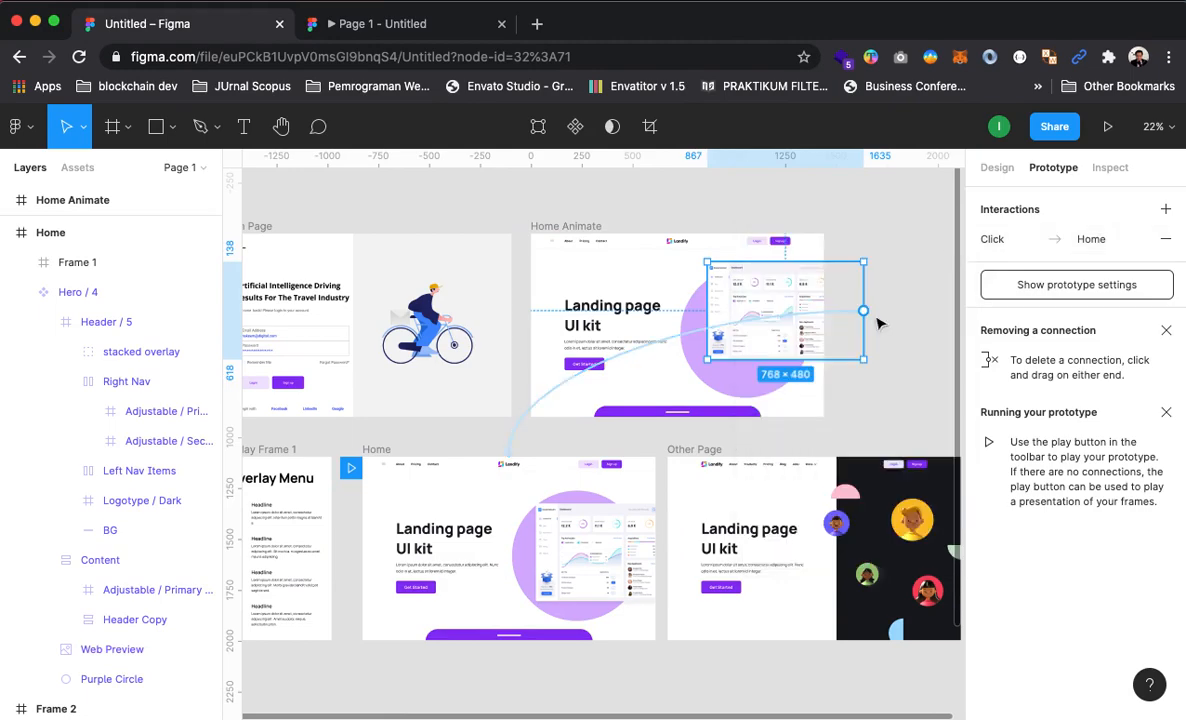
left_click(912, 358)
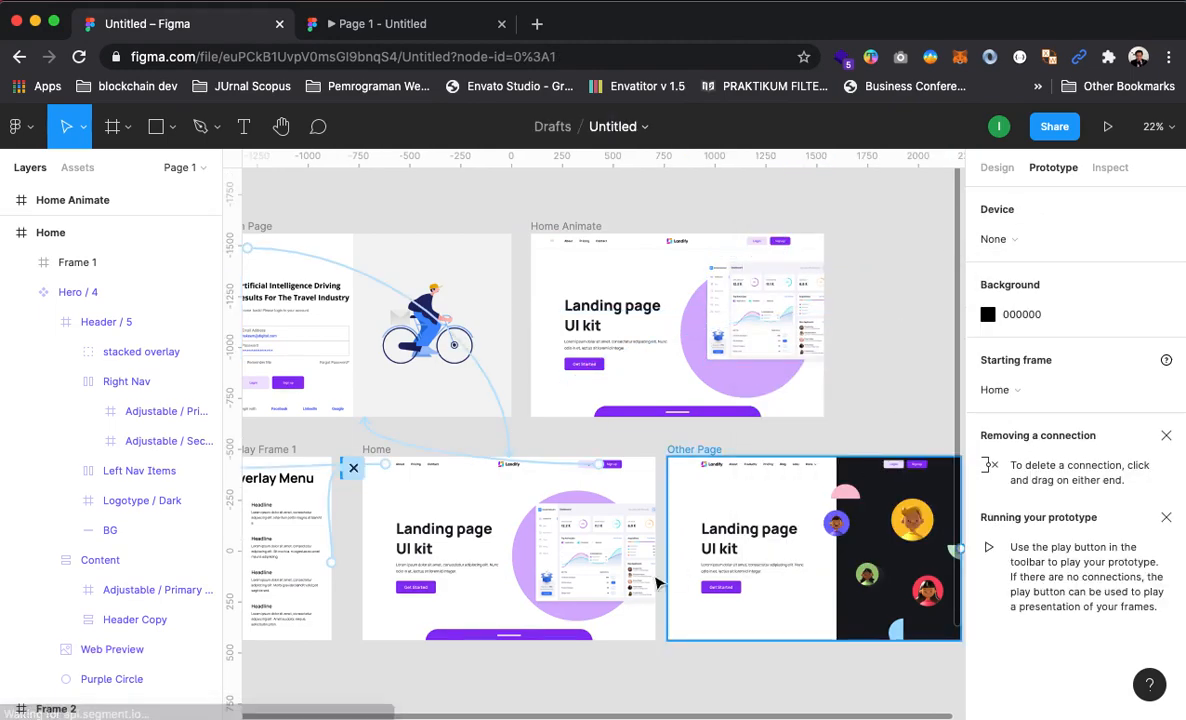
Nudge the web preview image in Home Animate slightly upward, by about 9 px
left_click(775, 335)
double_click(775, 335)
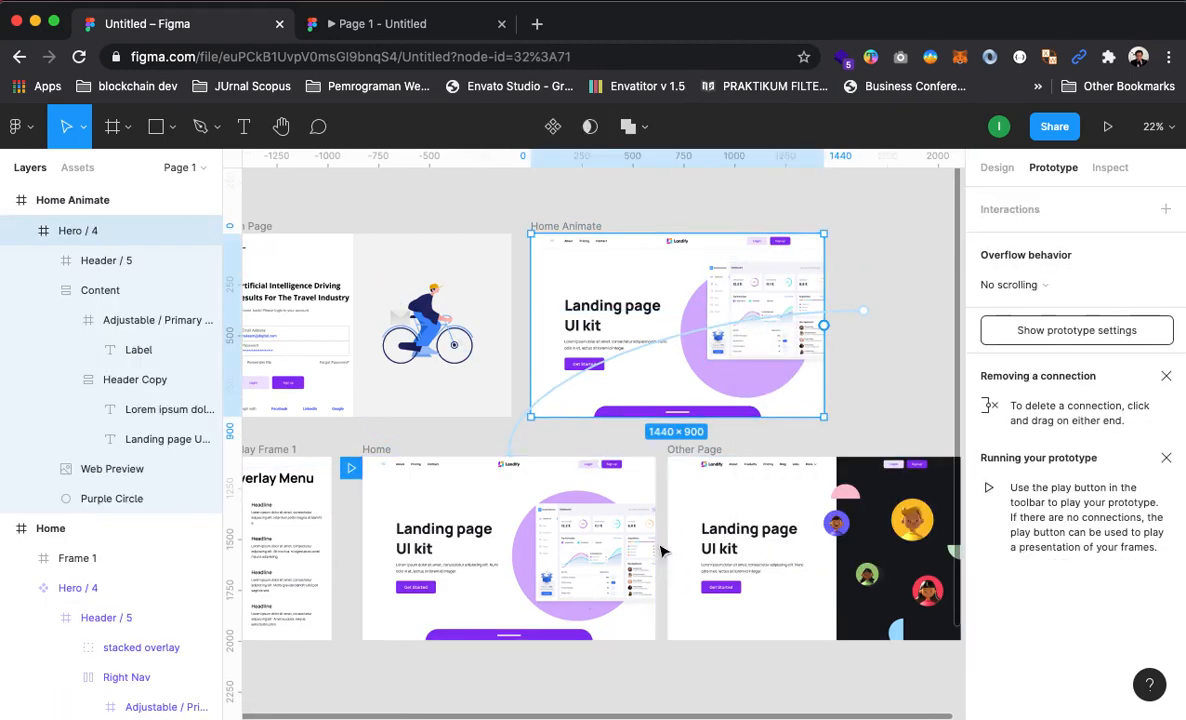
left_click(737, 305)
left_click_drag(776, 289, 776, 287)
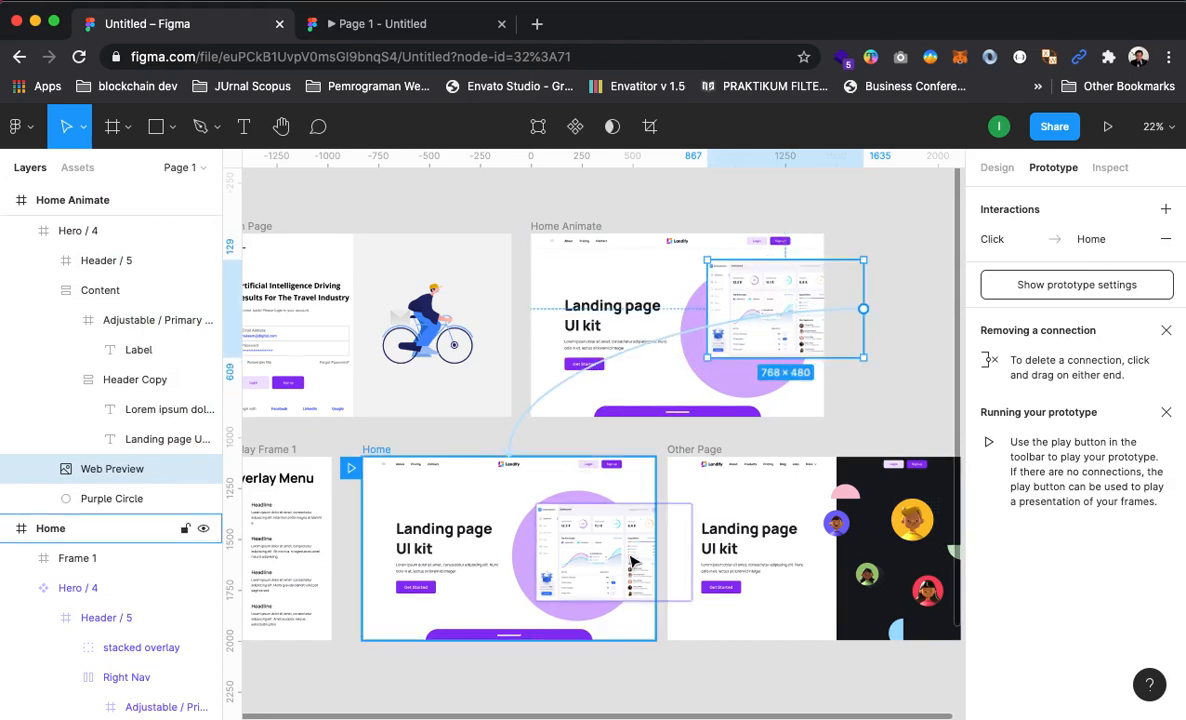
left_click(901, 224)
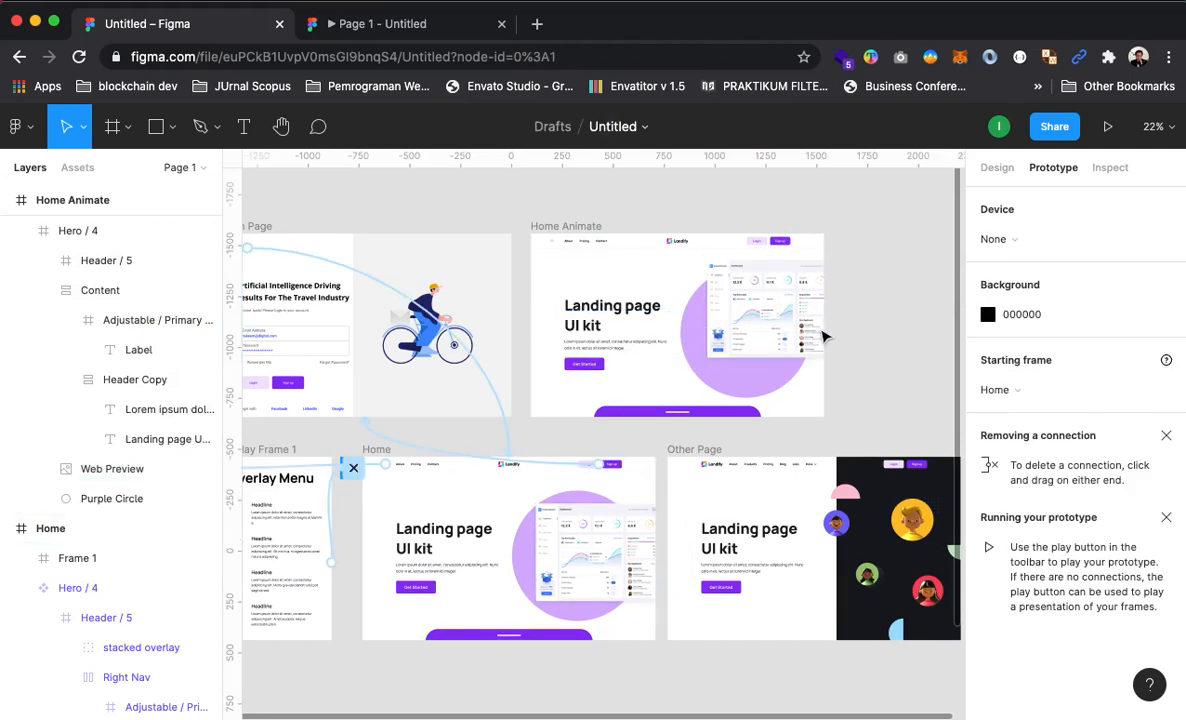
Run the prototype from the Home frame and display it at Fill scale
left_click(1110, 130)
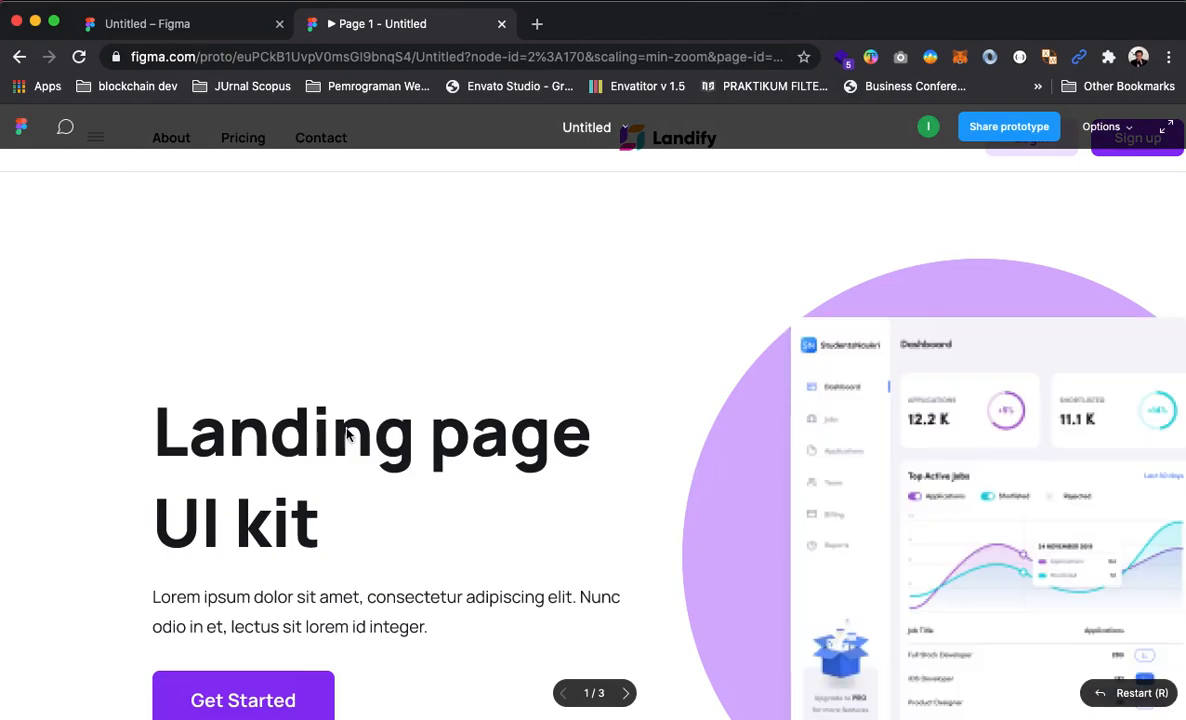
left_click(1100, 127)
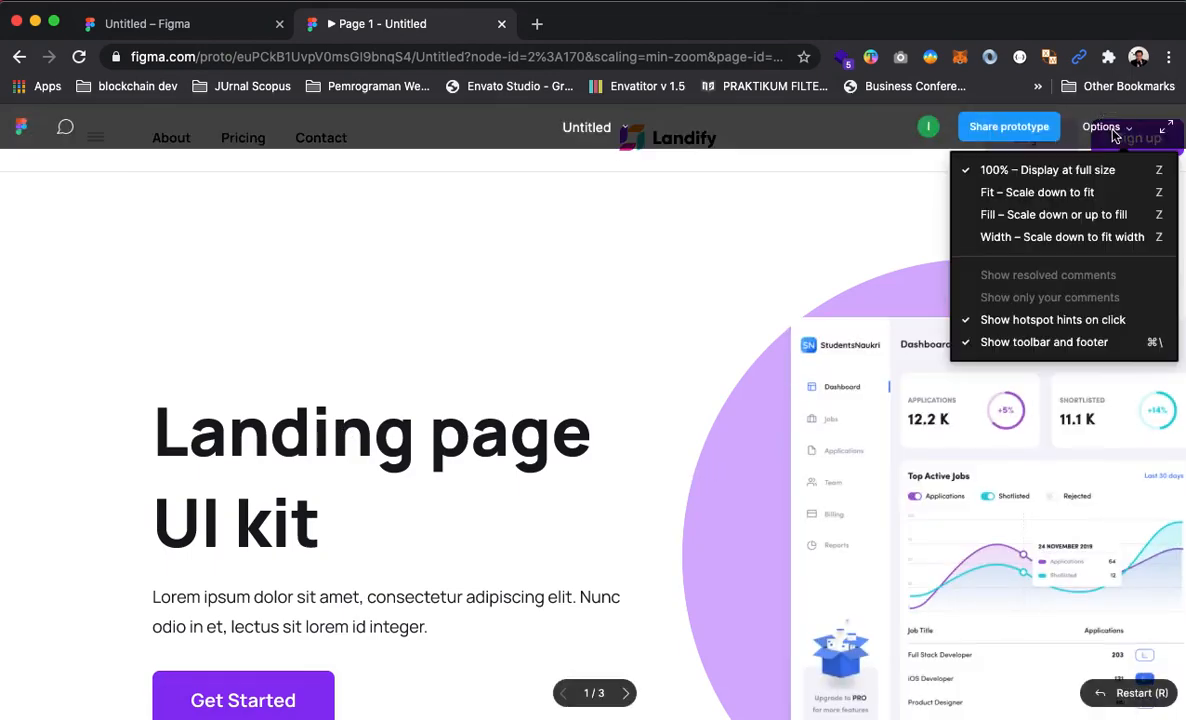
left_click(1014, 214)
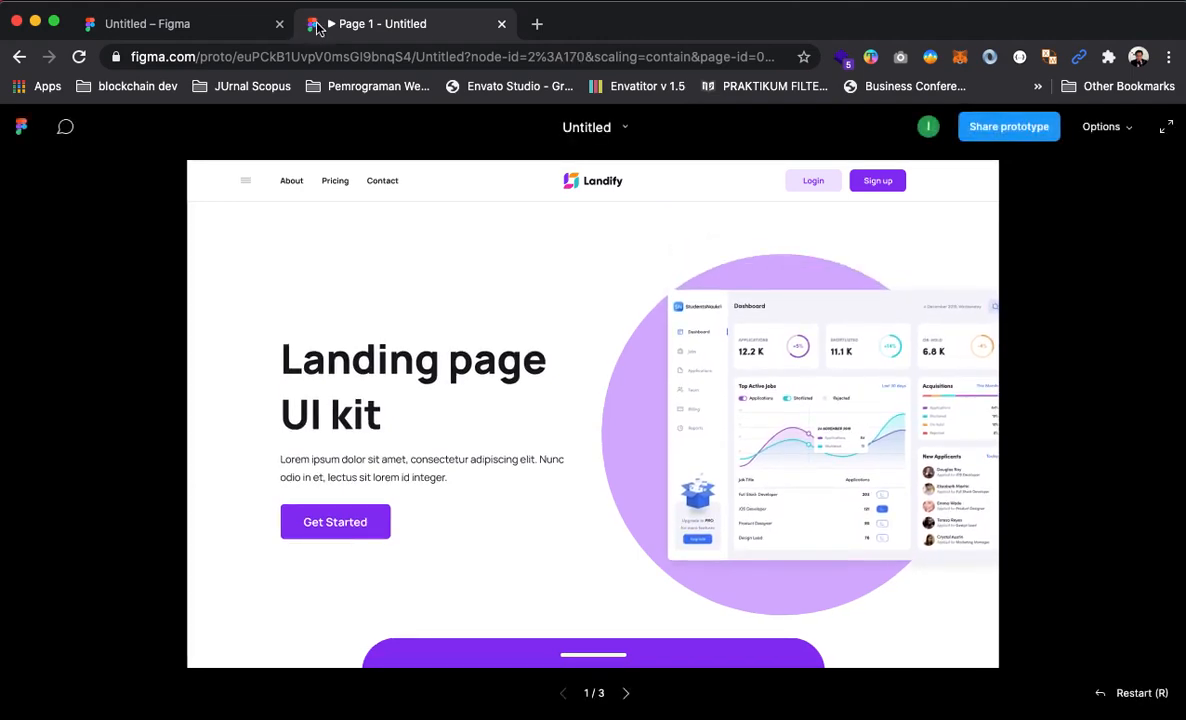
Return to the design file and inspect the interaction linking the Login Page's back arrow to Home
left_click(169, 24)
left_click_drag(535, 430, 626, 403)
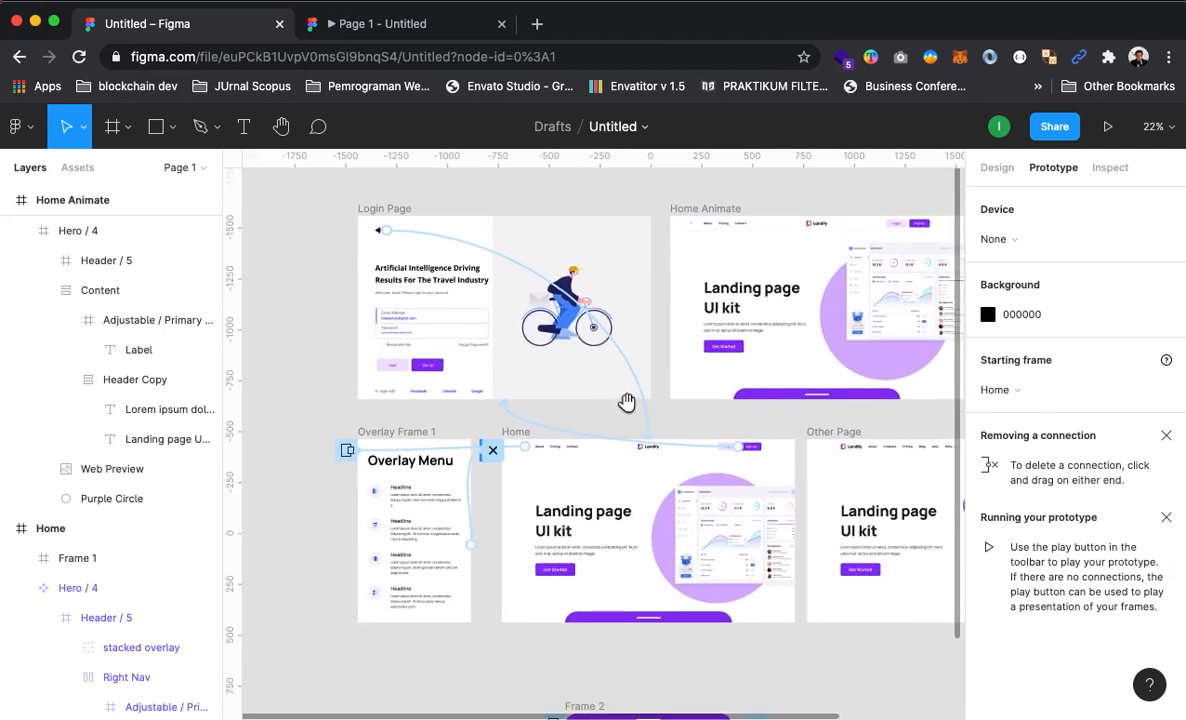
left_click_drag(385, 230, 646, 440)
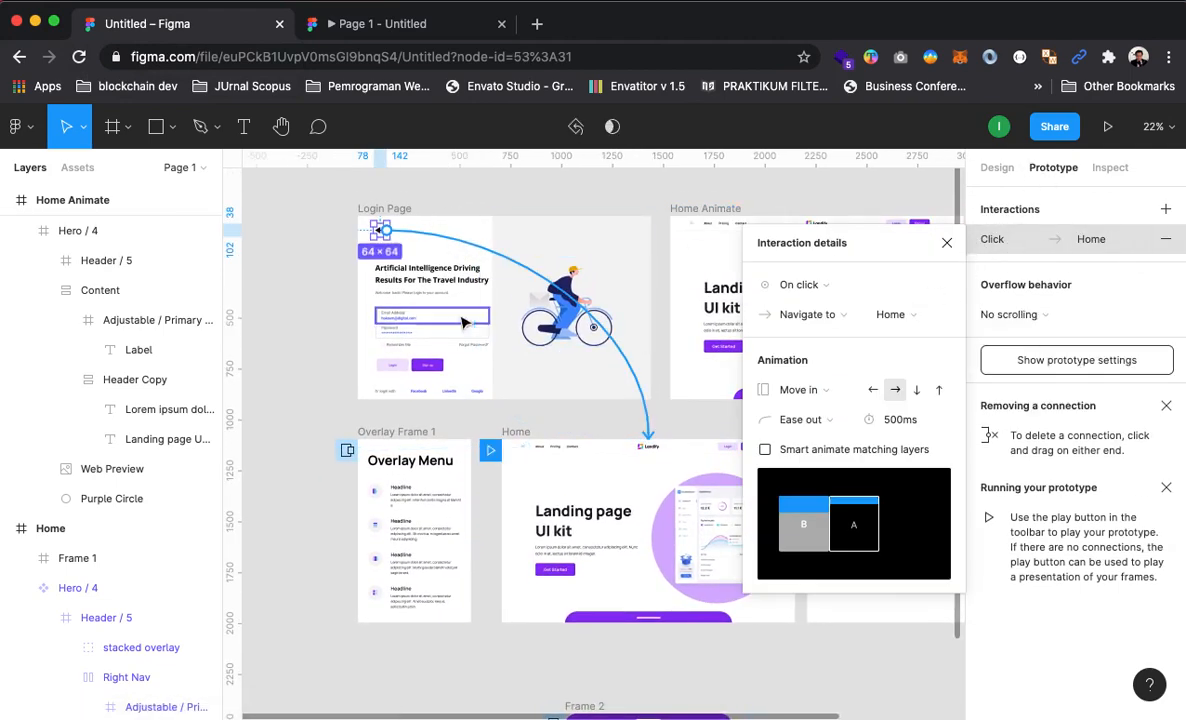
left_click(309, 456)
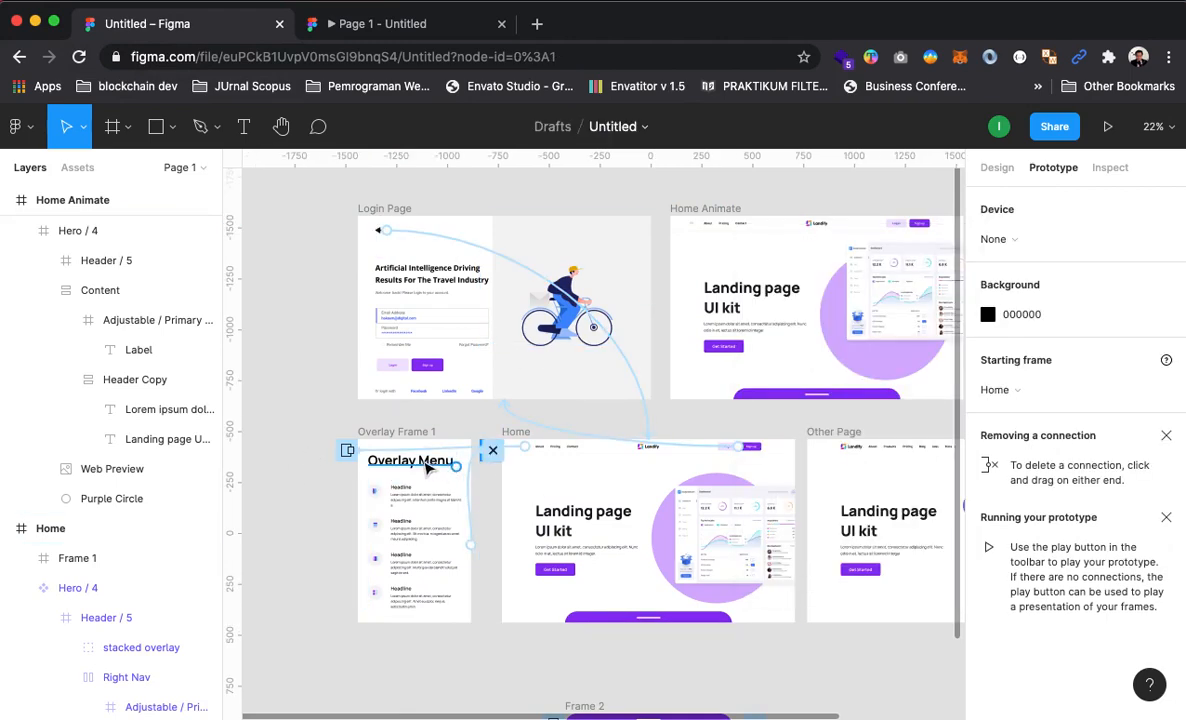
Set the overlay position of the Home hamburger icon's Open overlay interaction to Manual
left_click_drag(776, 609, 794, 561)
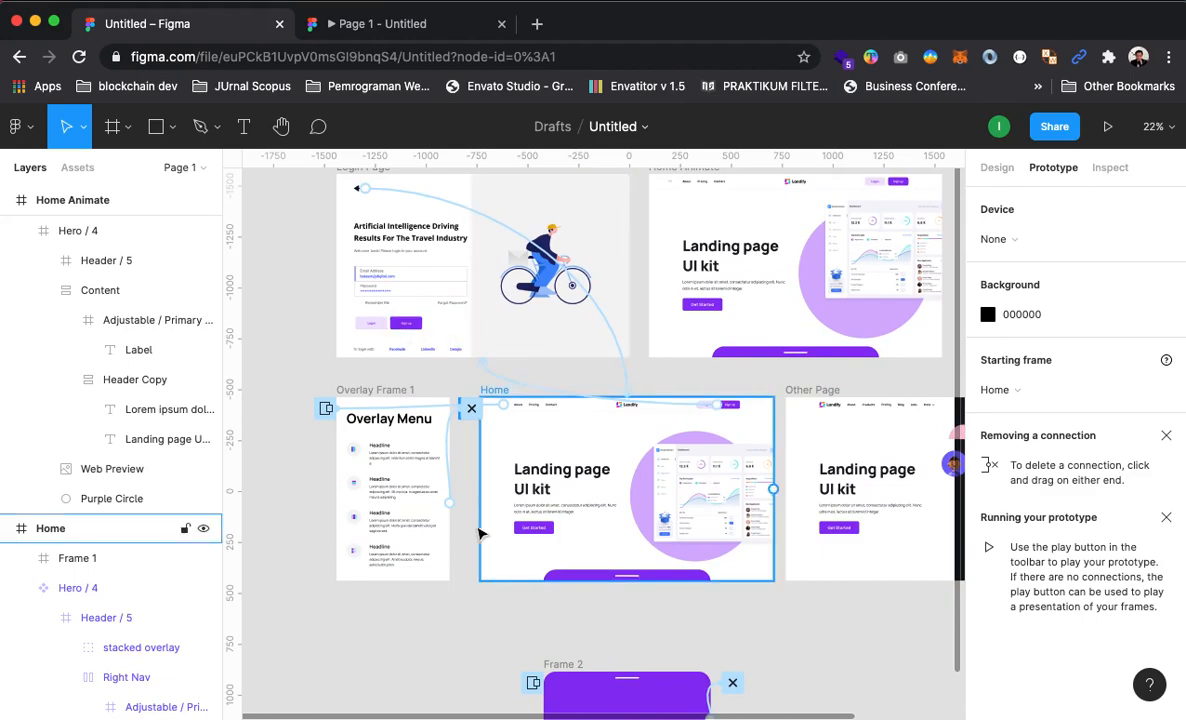
key("z")
left_click(494, 403)
left_click(500, 416)
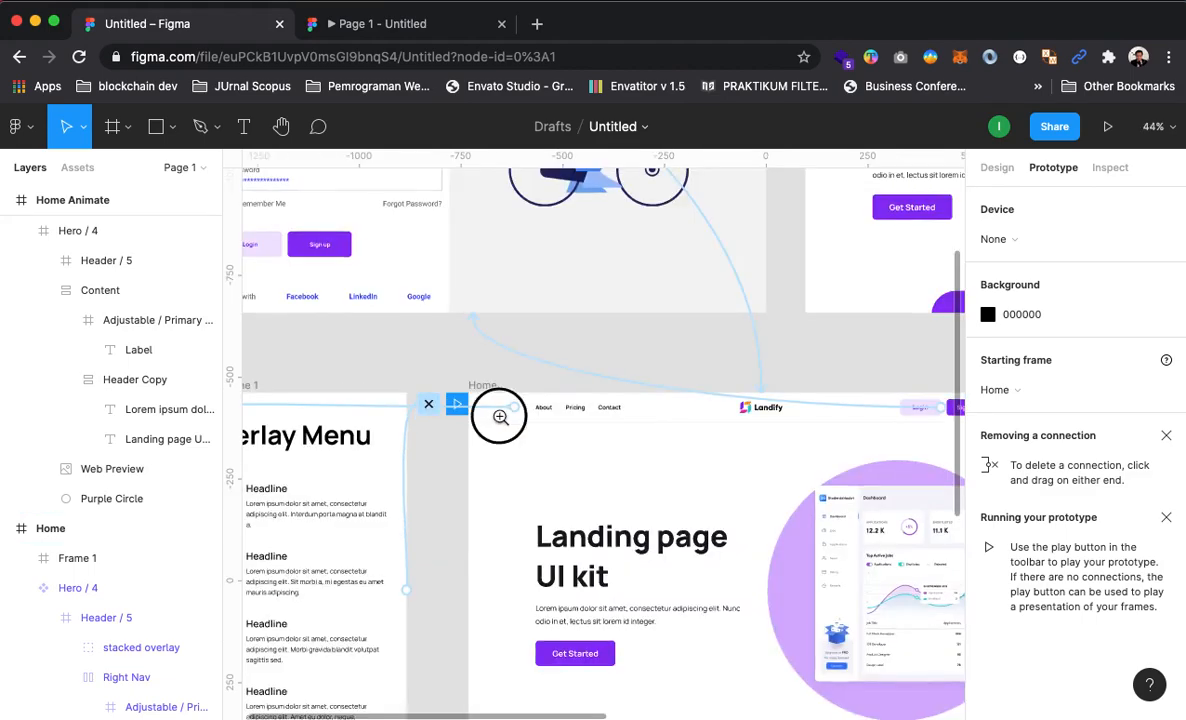
left_click(502, 419)
left_click(503, 421)
left_click(574, 341)
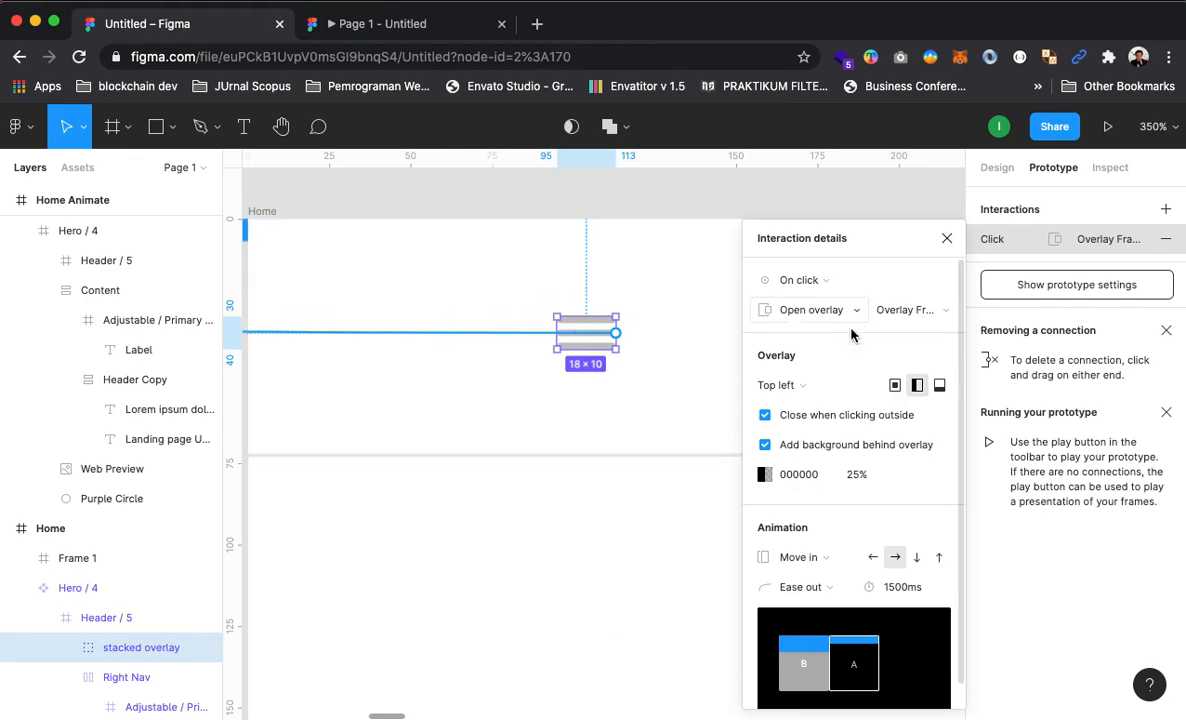
left_click(803, 388)
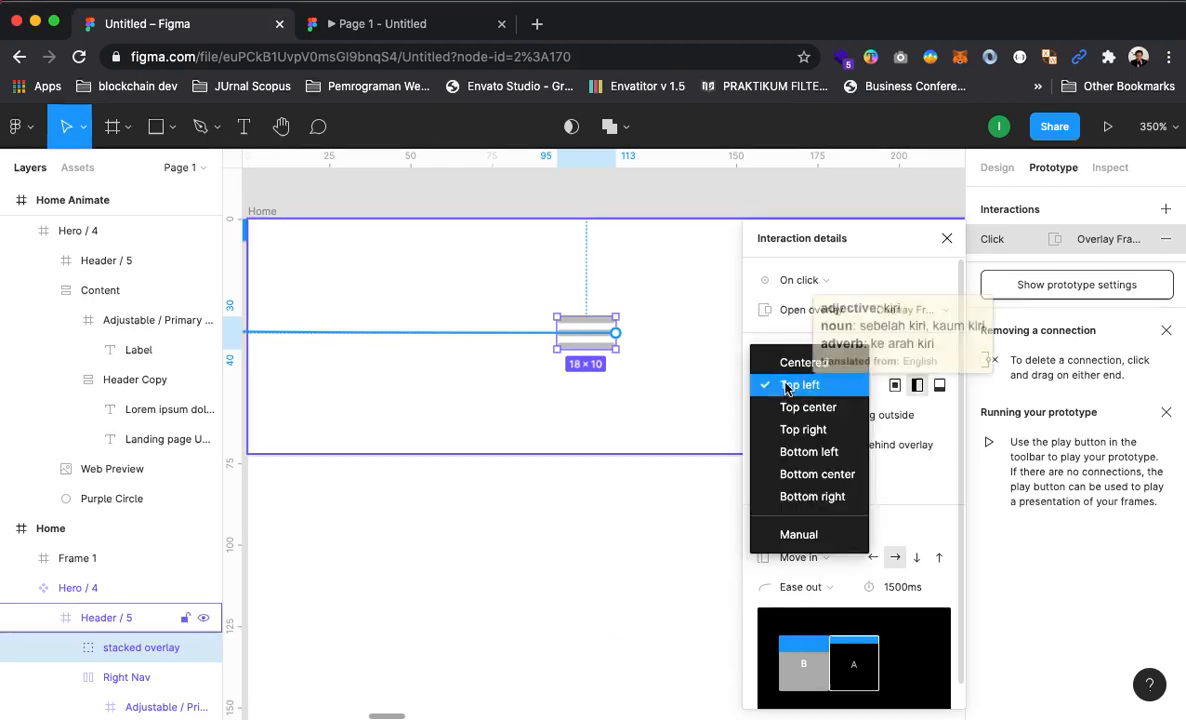
left_click(805, 535)
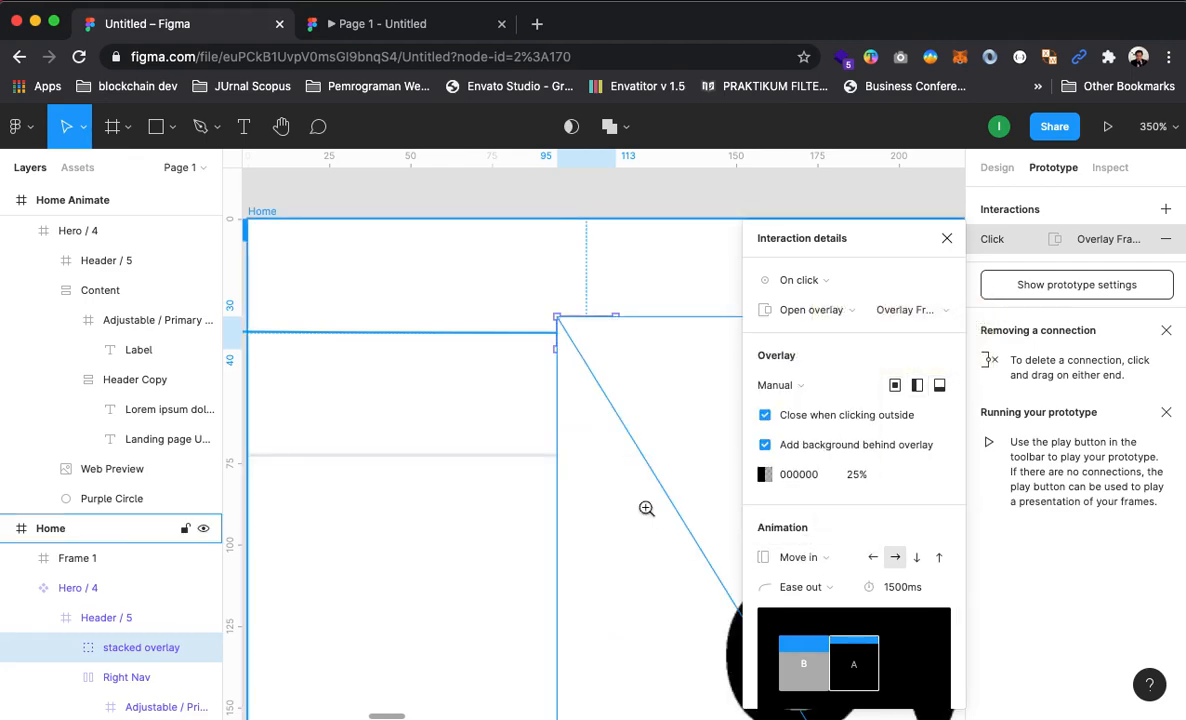
Place the Overlay Menu preview against the right edge of the Home frame
left_click(578, 472, "alt")
left_click(579, 473, "alt")
left_click(581, 473, "alt")
left_click(583, 474, "alt")
left_click(584, 474, "alt")
left_click(586, 474, "alt")
left_click(611, 497)
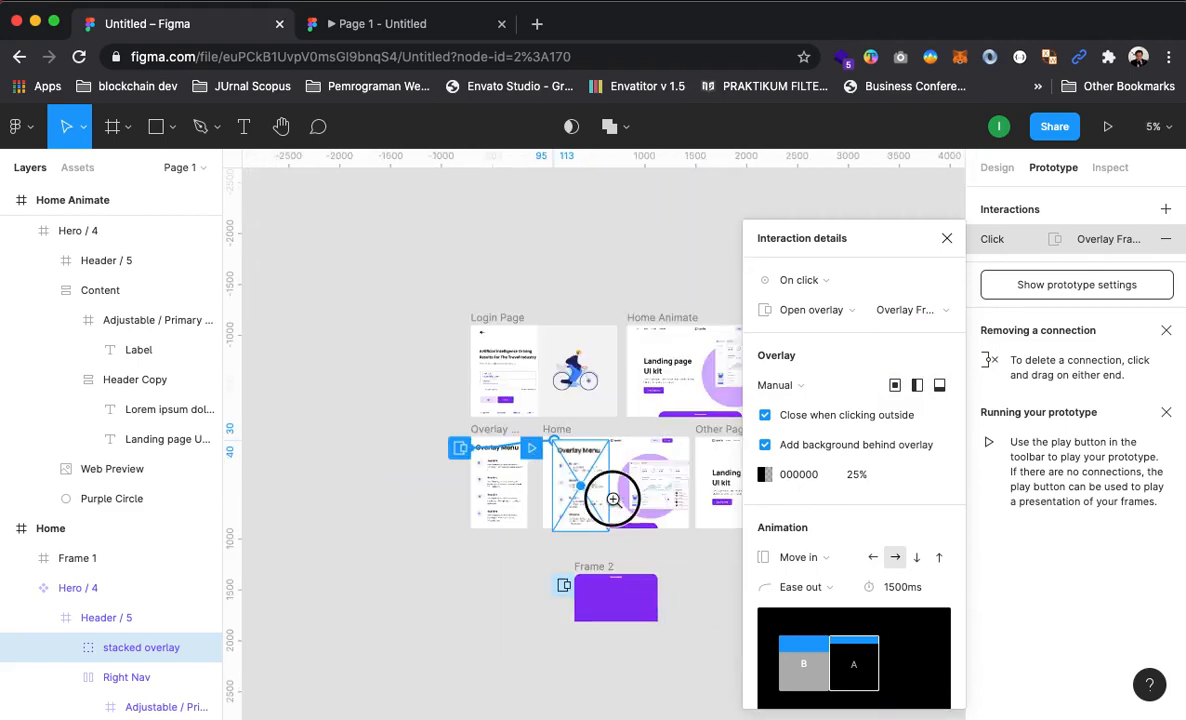
left_click(612, 498)
left_click(613, 499)
left_click_drag(615, 501, 597, 454)
left_click(597, 451, "alt")
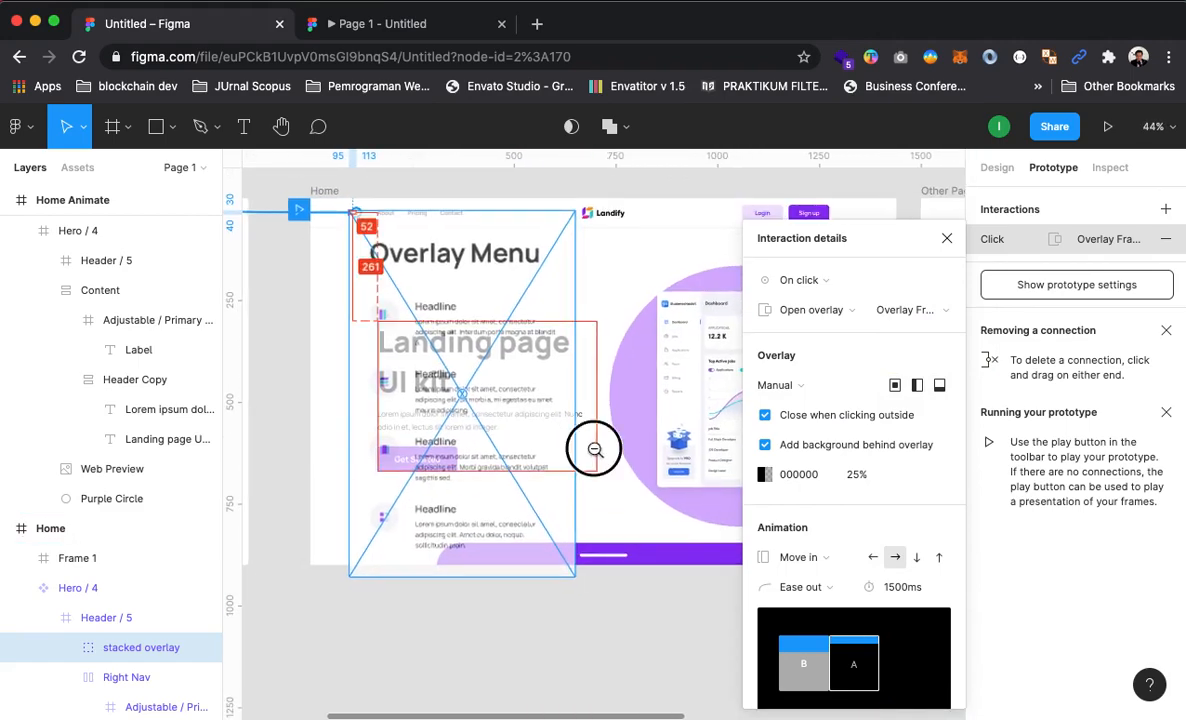
left_click(597, 451, "alt")
left_click_drag(563, 400, 639, 393)
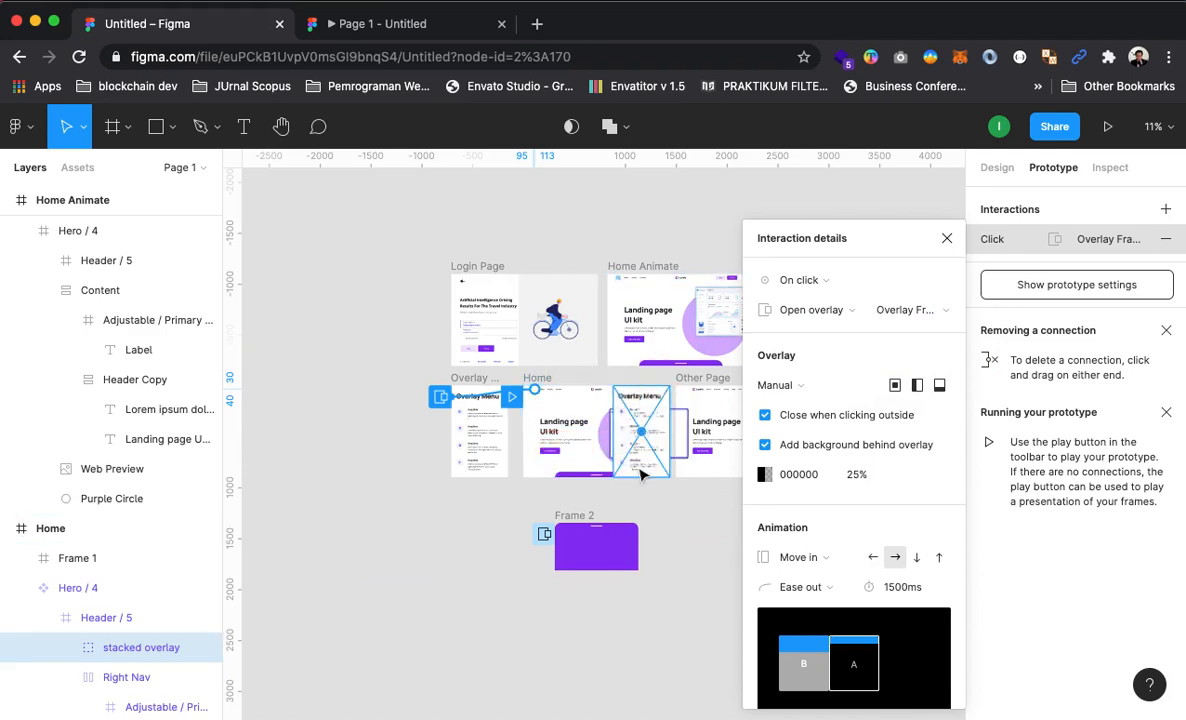
Run the prototype at Fill scale and open the overlay menu from the hamburger icon
left_click(1108, 126)
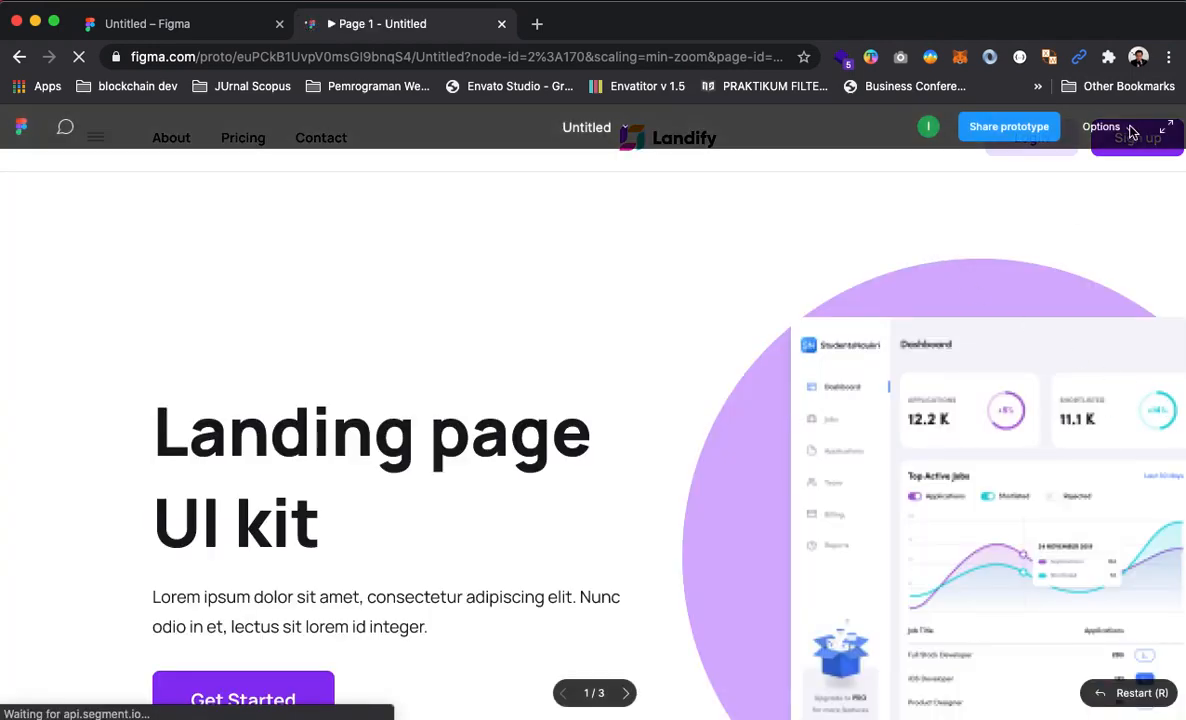
left_click(1128, 133)
left_click(1014, 213)
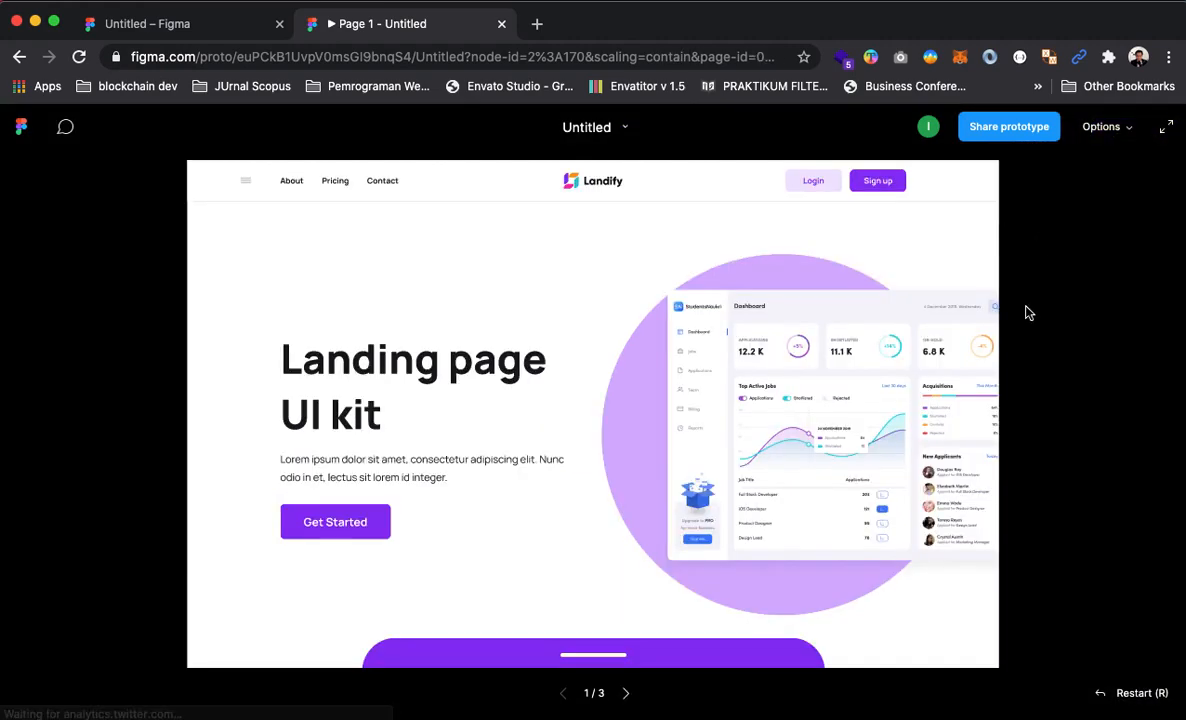
left_click(246, 184)
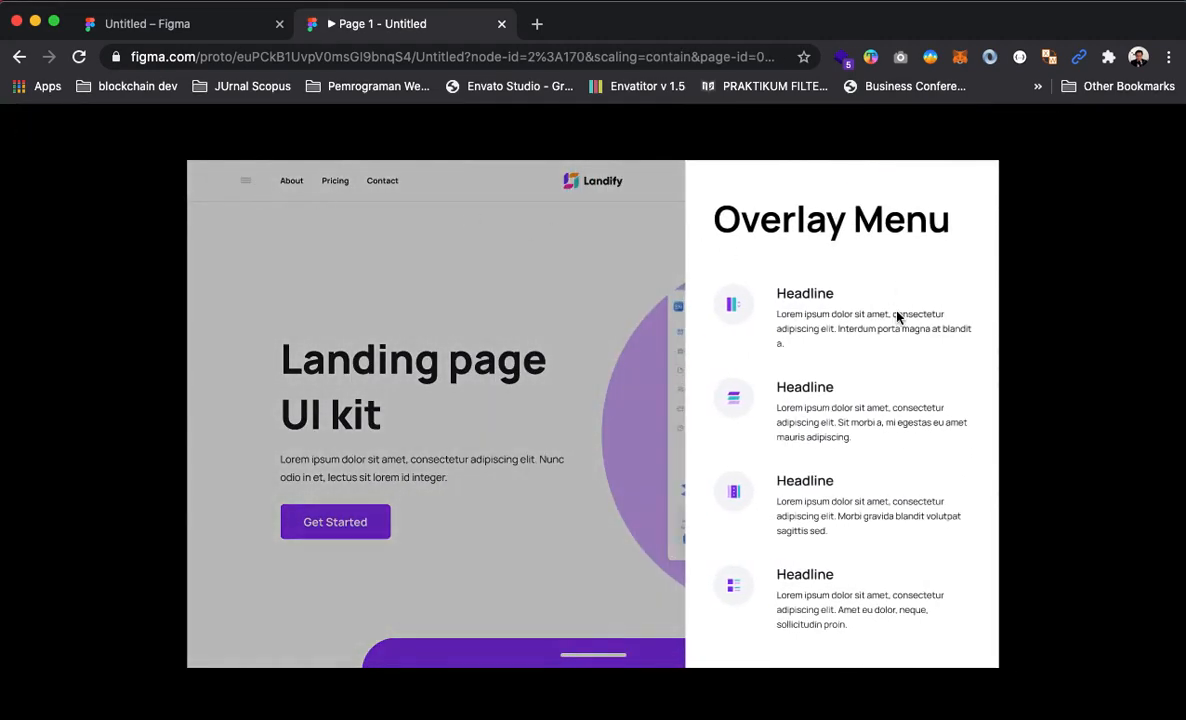
Return to the design file and set the menu overlay's Move in animation direction to leftward
left_click(198, 36)
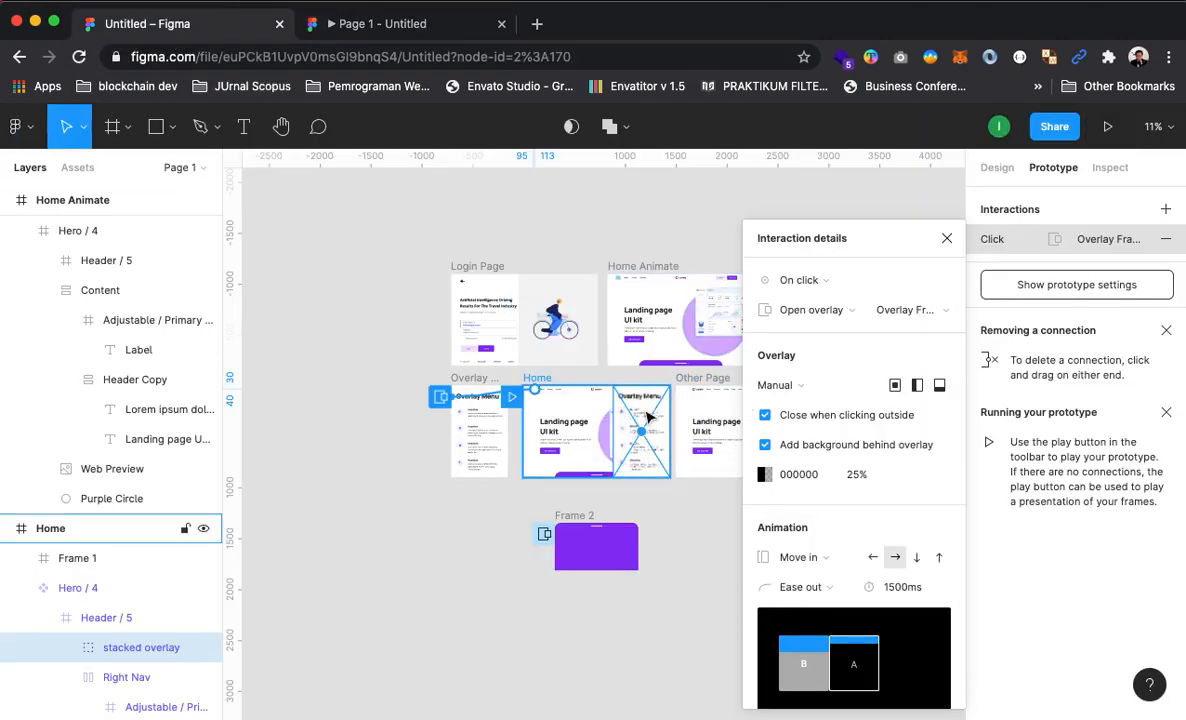
left_click(871, 560)
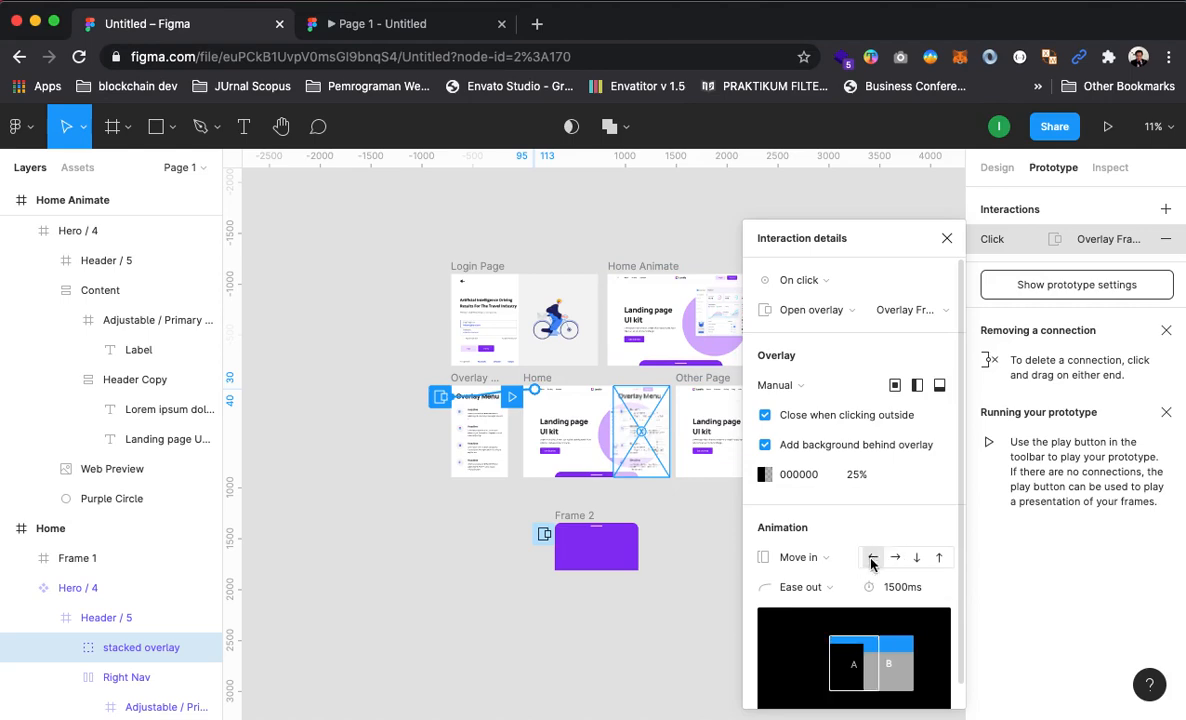
Run the prototype at Fill scale and open the overlay menu from the hamburger icon to check its leftward animation
left_click(1115, 128)
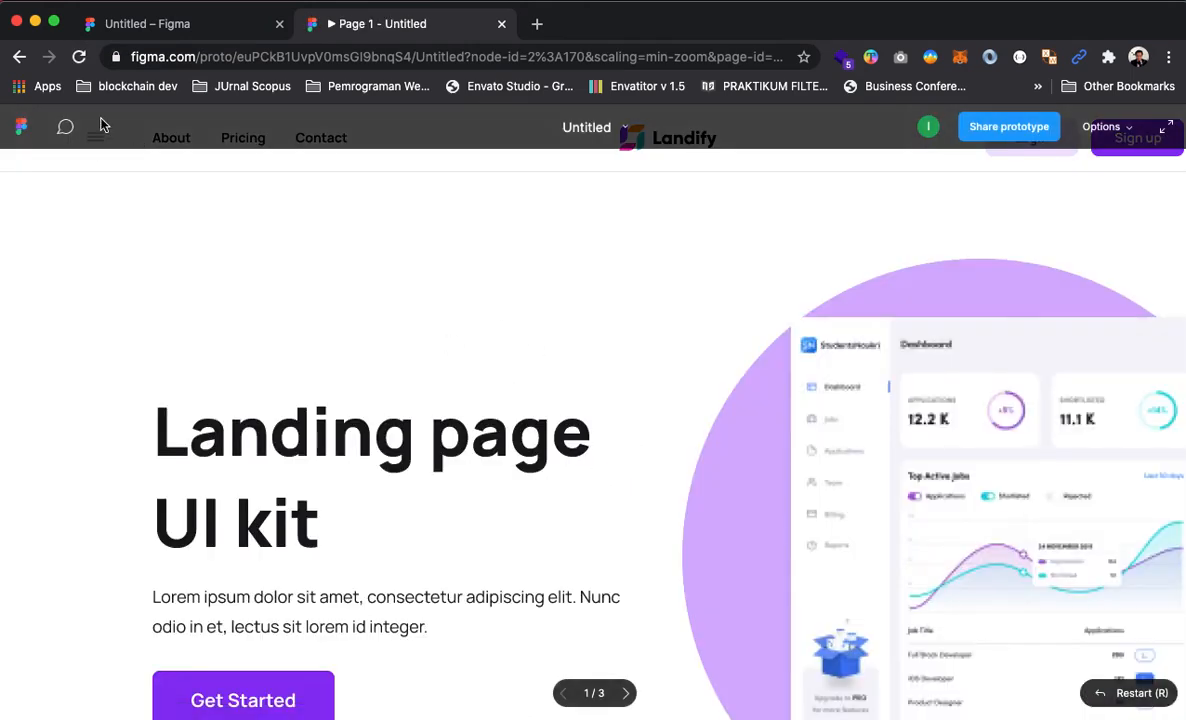
left_click(1100, 128)
left_click(956, 211)
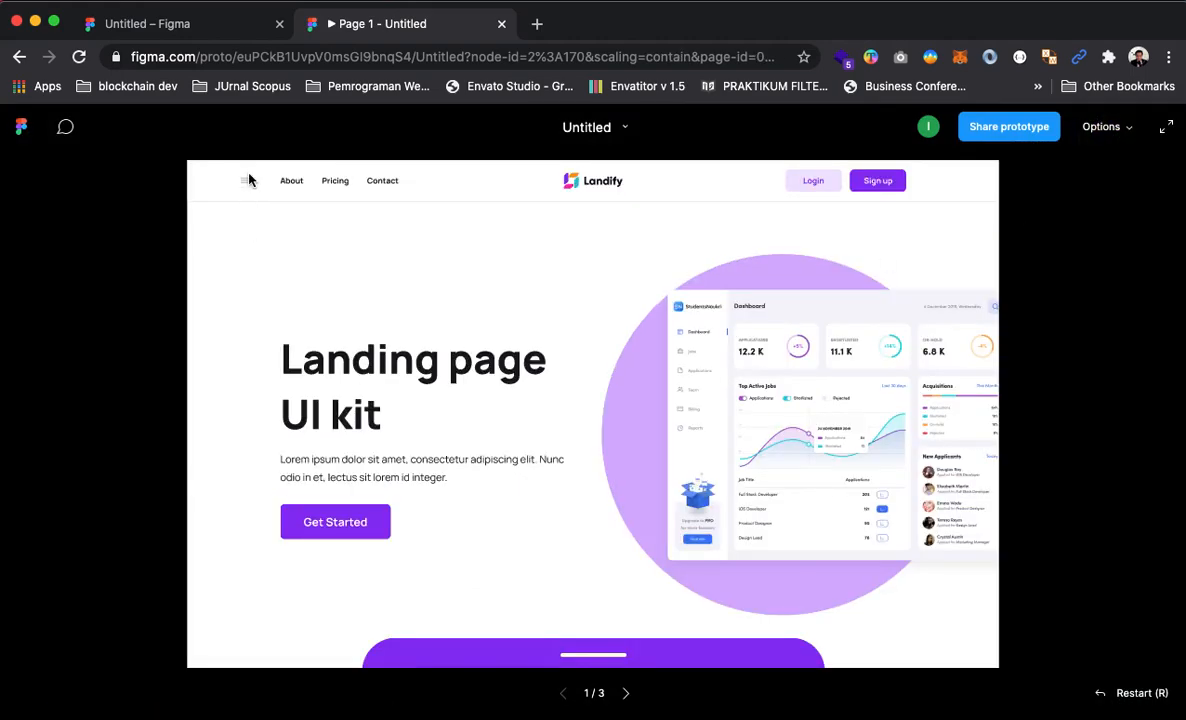
left_click(245, 184)
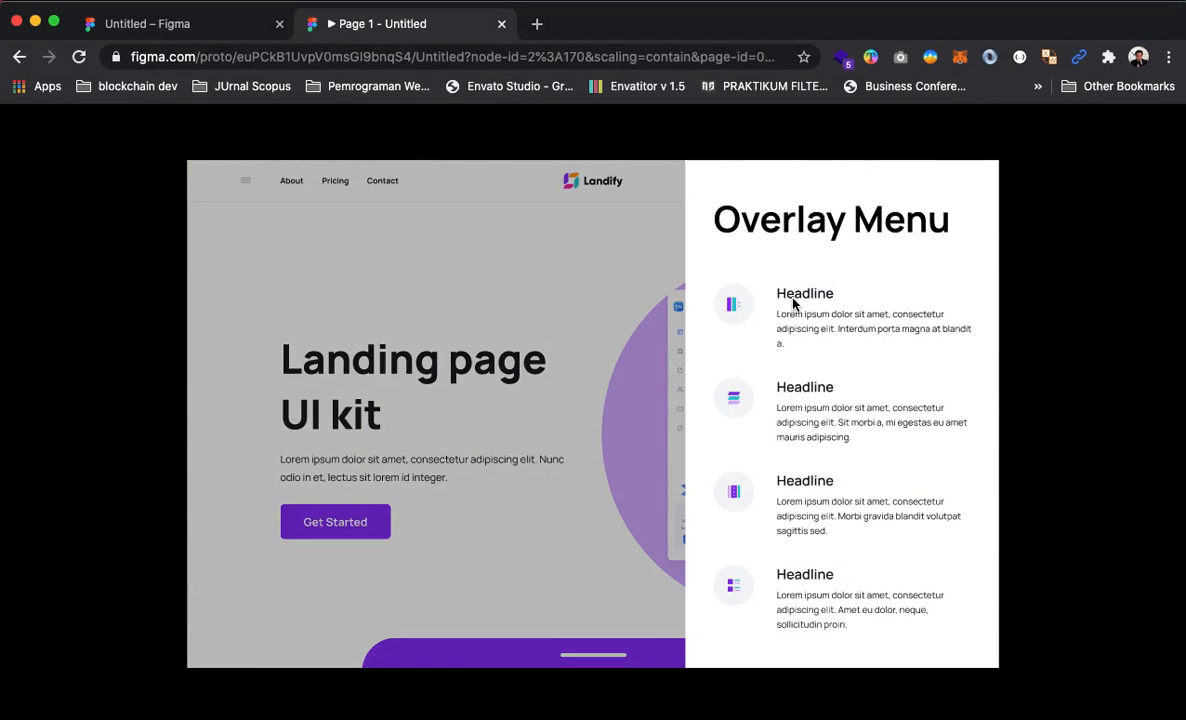
Return to the design file and set the menu overlay's Move in animation duration to 500ms
left_click(165, 24)
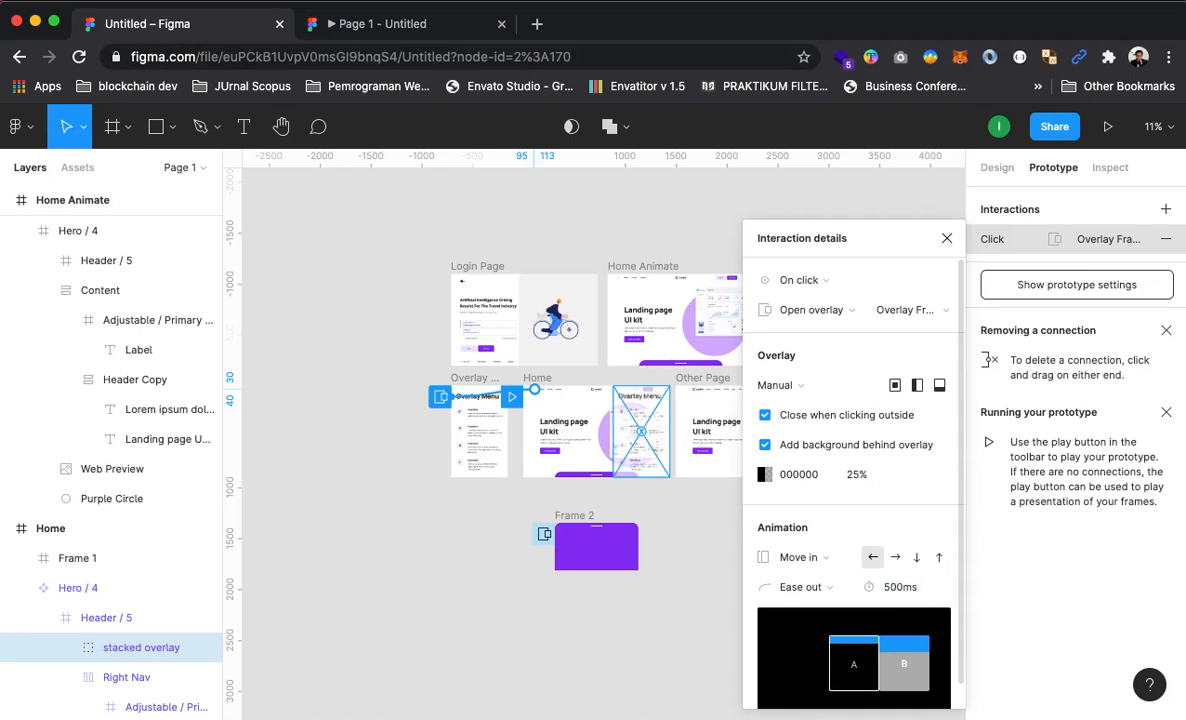
Run the prototype at Width scale and try to open the overlay menu from the hamburger icon
left_click(1106, 128)
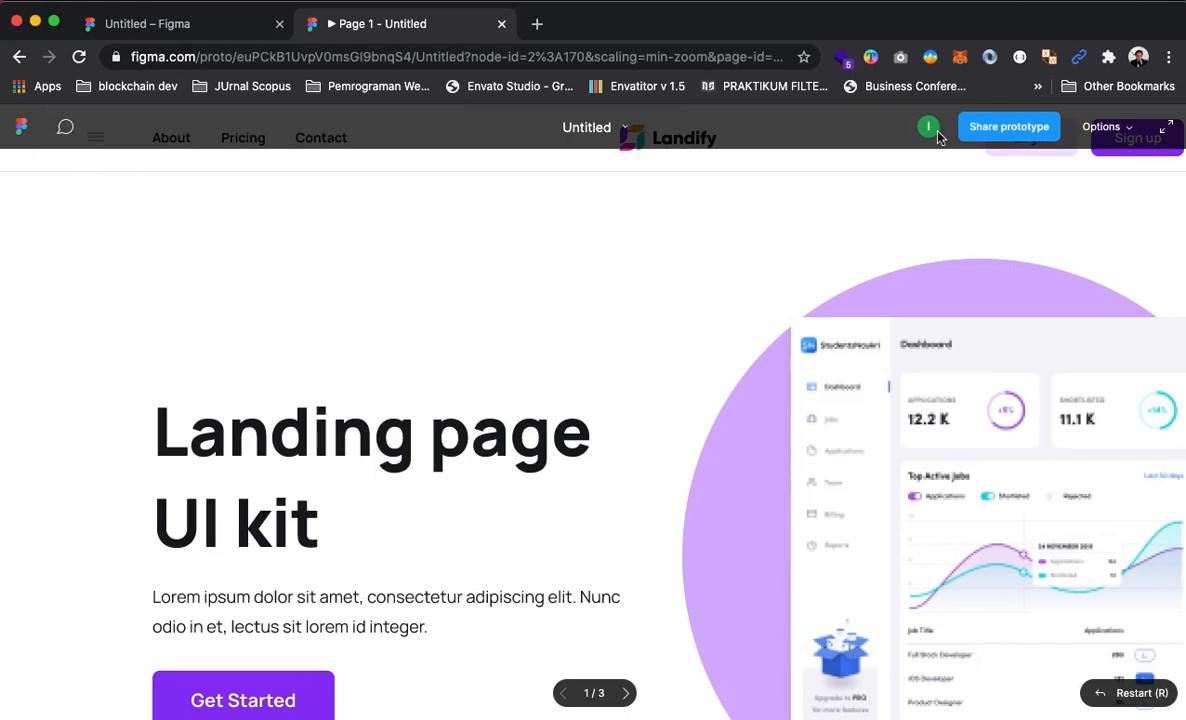
left_click(1113, 135)
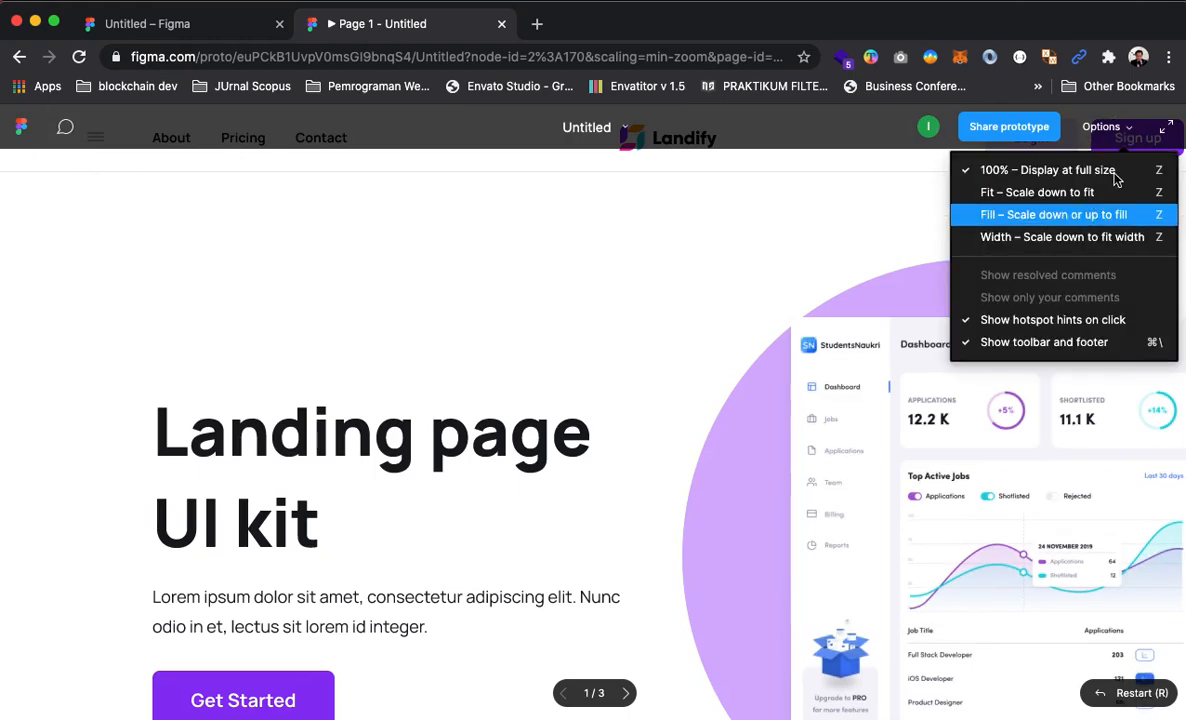
left_click(1046, 234)
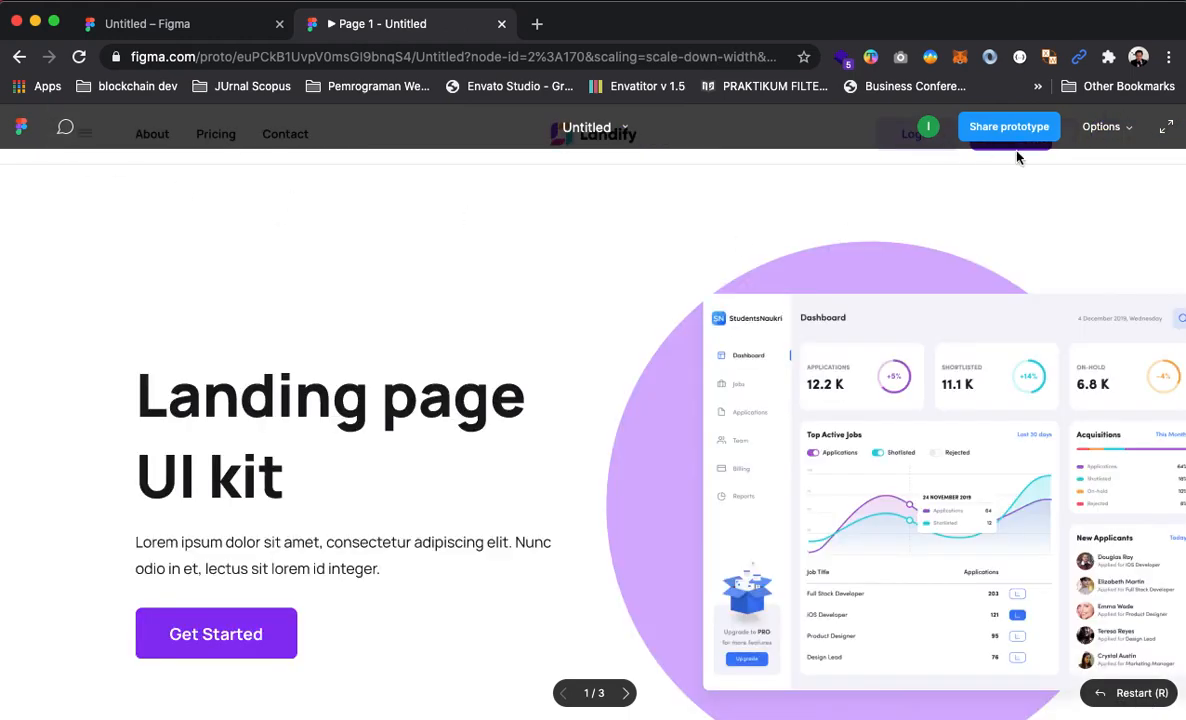
left_click(95, 156)
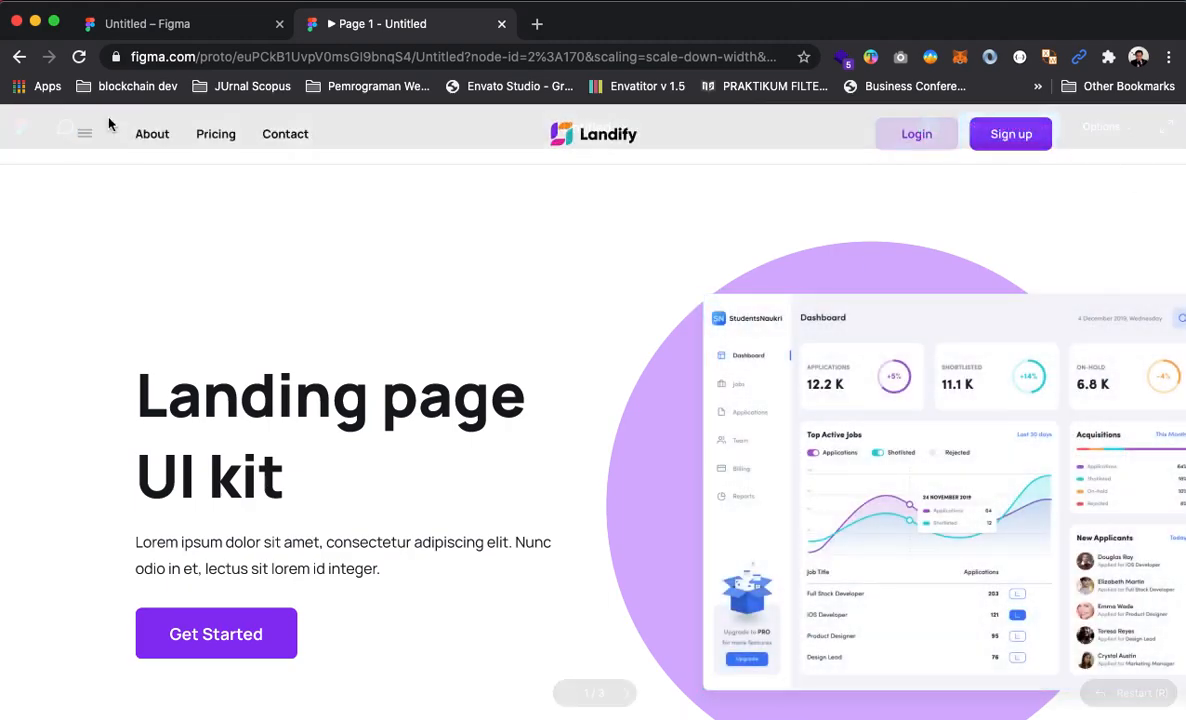
left_click(100, 155)
left_click(70, 127)
Switch the prototype to Fill scale and test opening and dismissing the overlay menu
left_click(1115, 130)
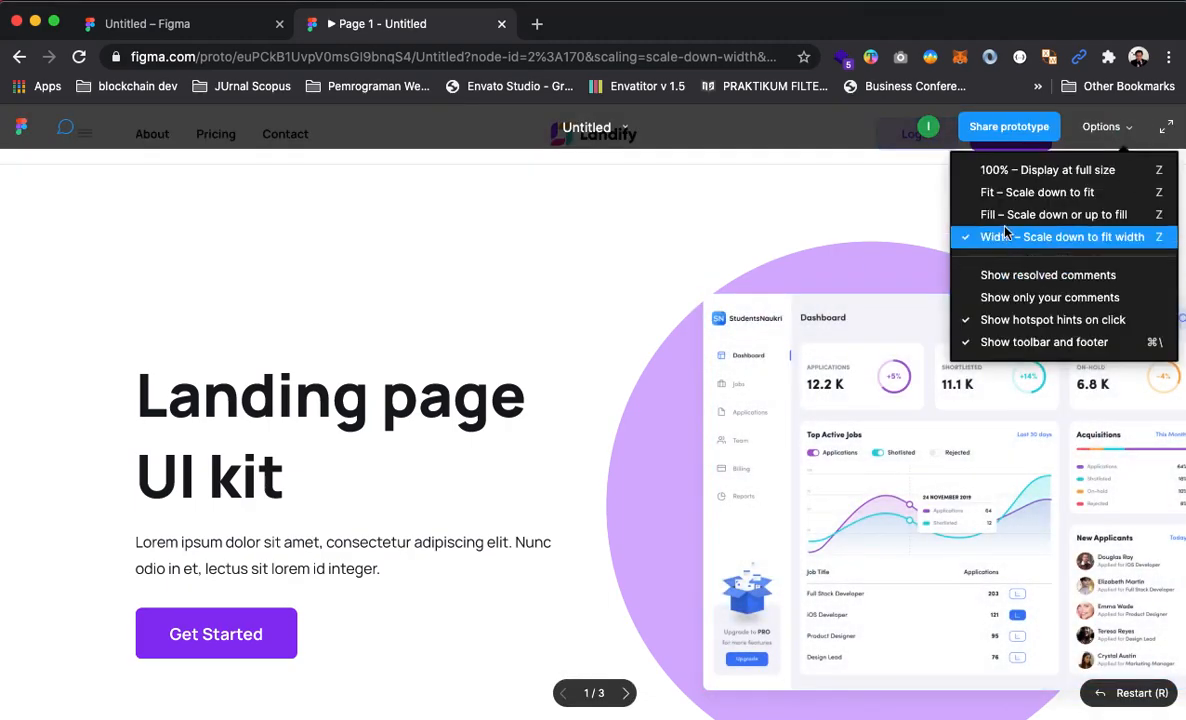
left_click(1006, 192)
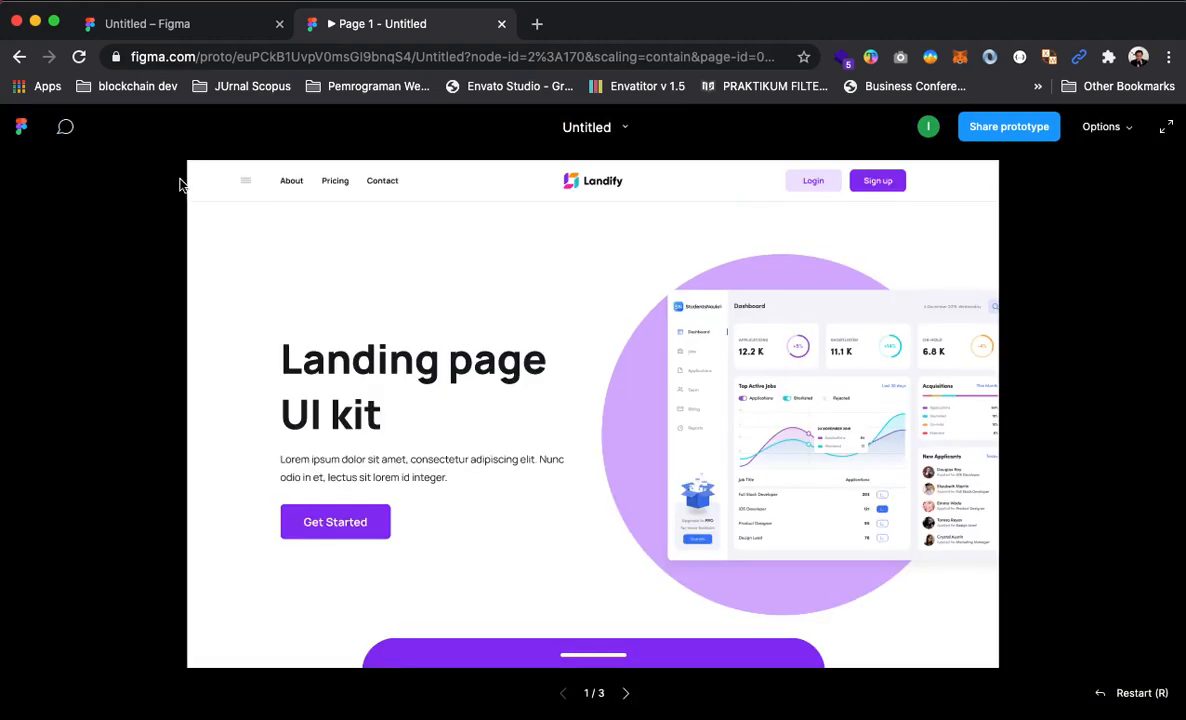
left_click(245, 183)
left_click(245, 183)
left_click(245, 183)
left_click_drag(781, 272, 956, 277)
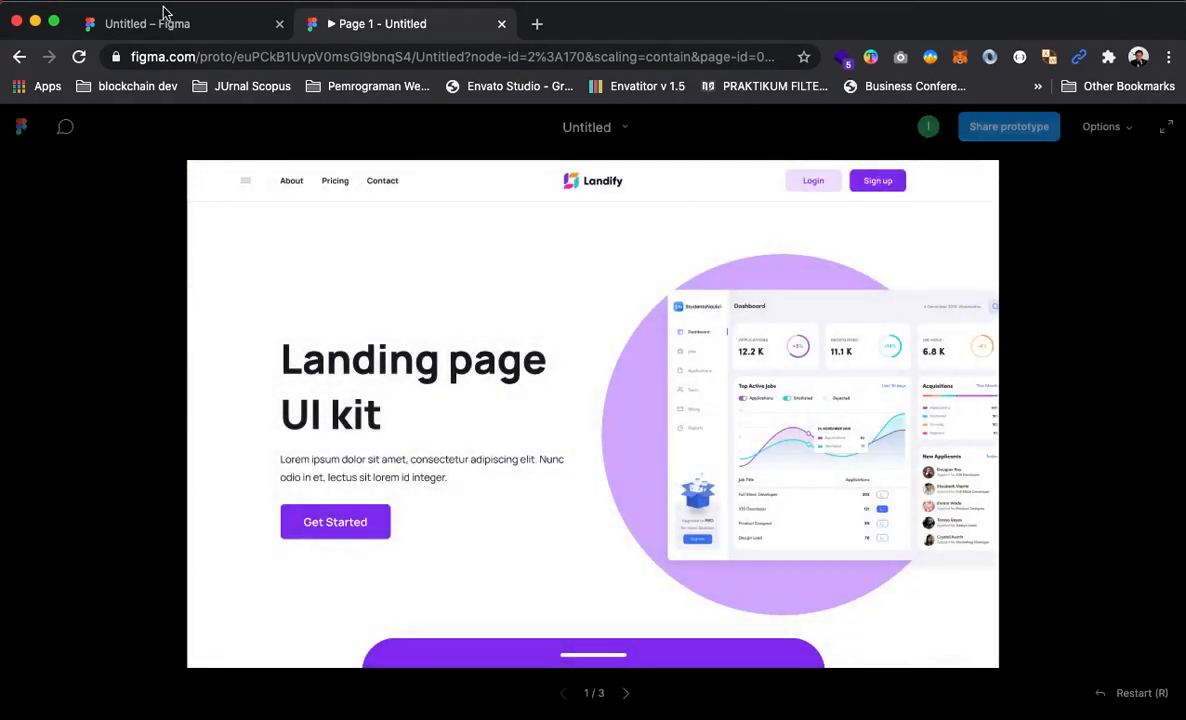
Return to the design file, close the interaction details and clear the selection on the canvas
left_click(174, 25)
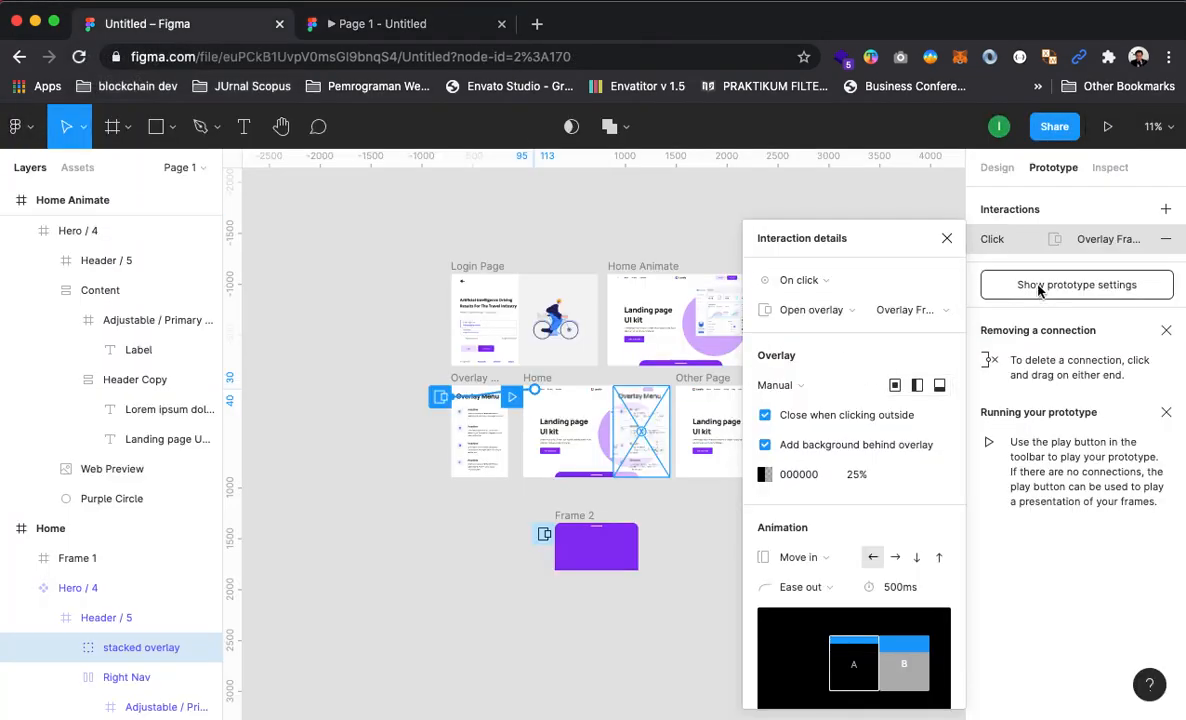
left_click(947, 238)
left_click(330, 232)
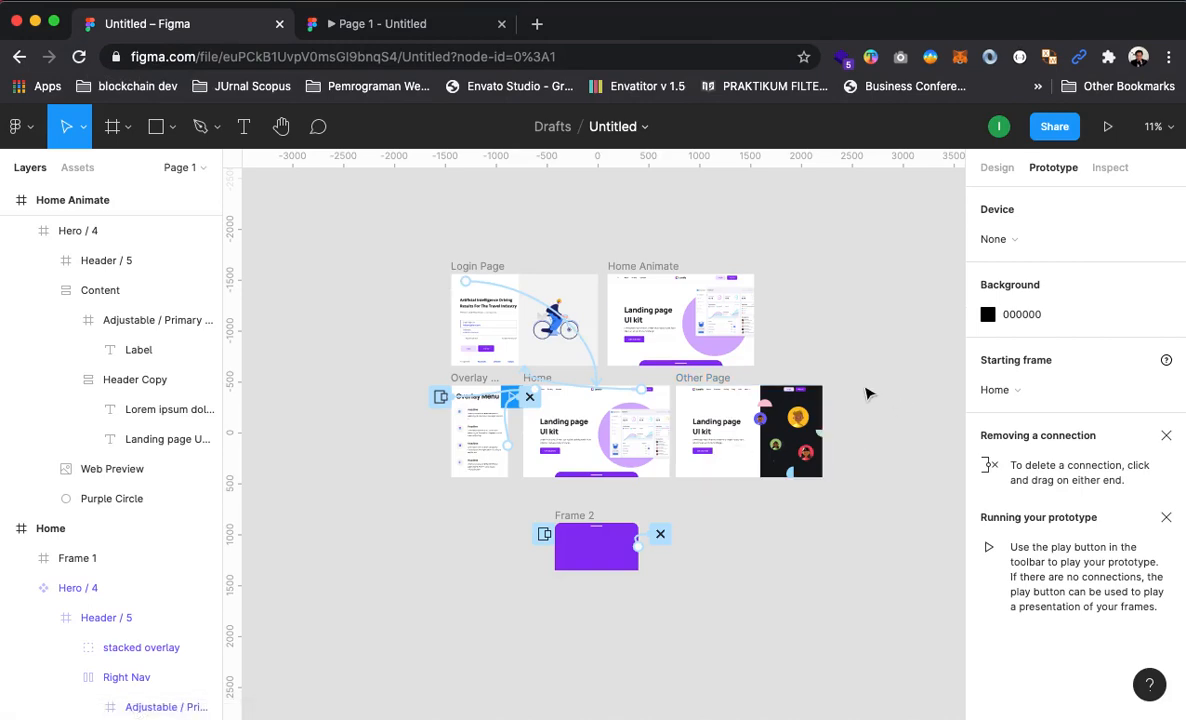